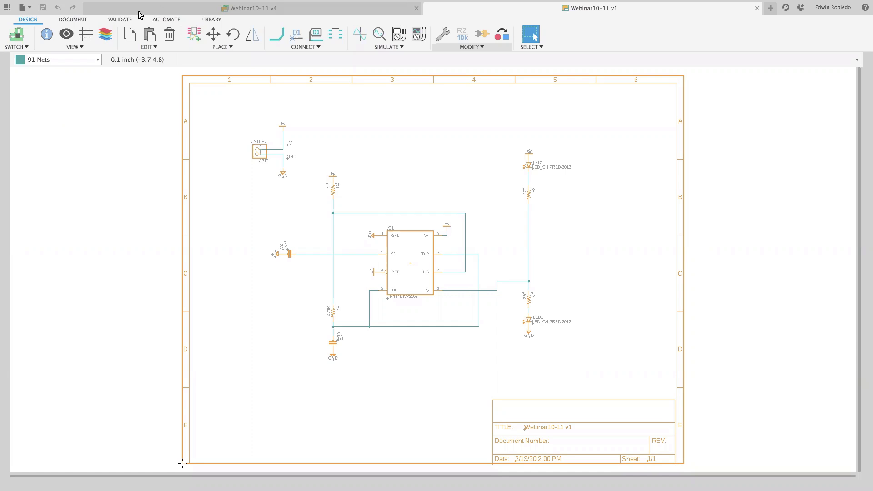
Step: Look at the options for creating a new electronics design, view the Webinar10-11 v4 design overview, and return to its schematic
click(30, 8)
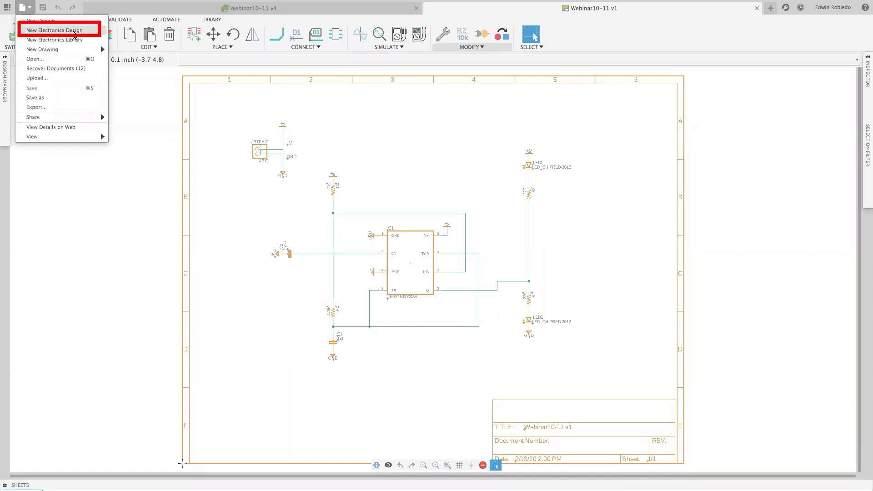
click(236, 12)
click(246, 16)
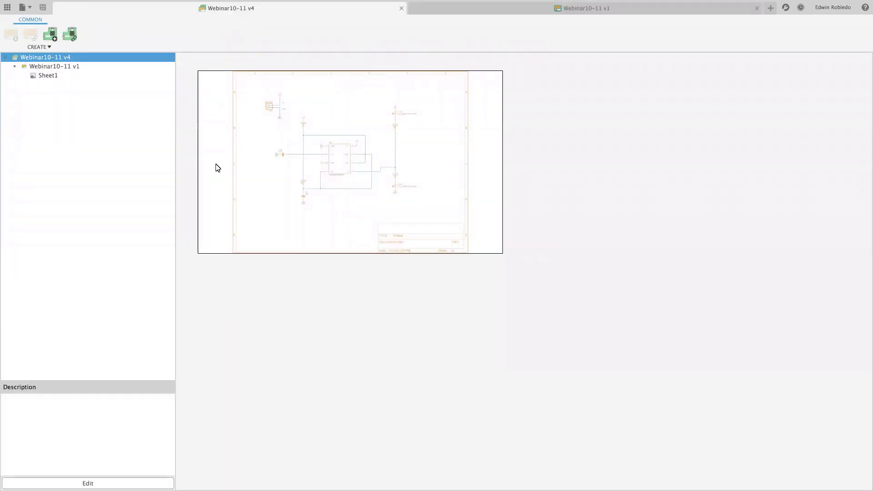
click(487, 13)
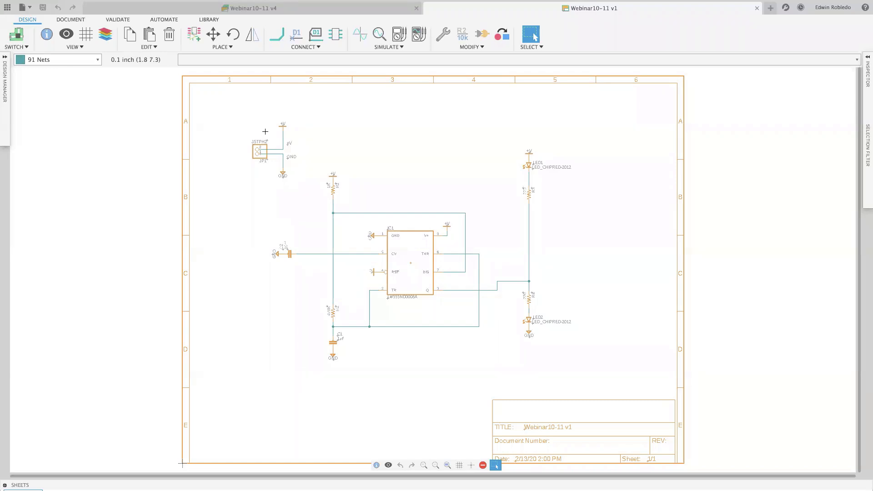
Step: Switch from the schematic to a new PCB board layout for the Webinar10-11 design
click(149, 48)
click(149, 48)
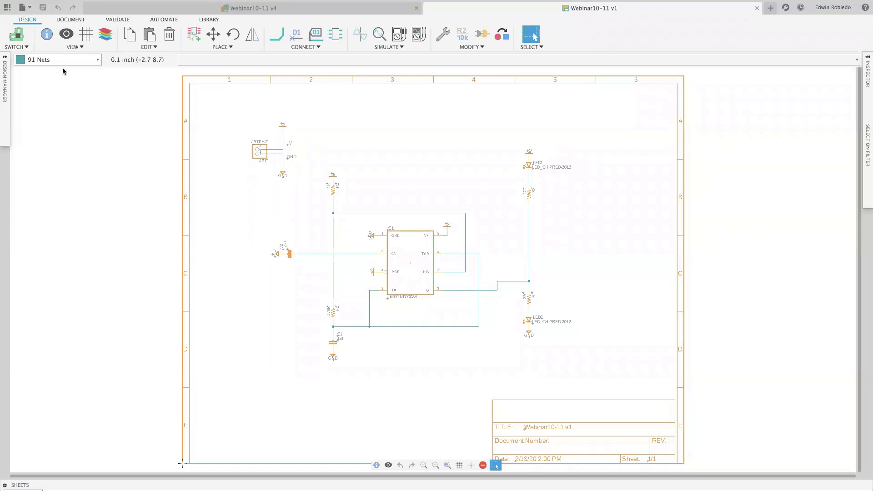
click(19, 41)
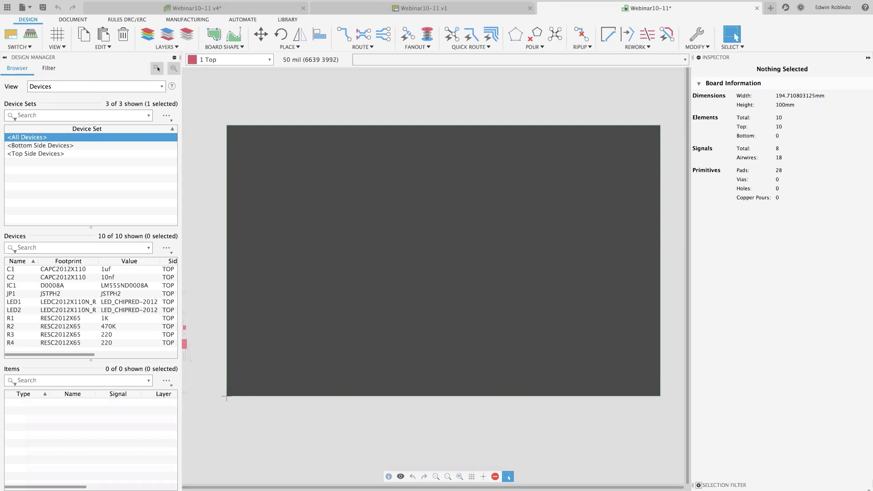
Step: Expand the Selection Filter, and collapse the Design Manager and the Inspector to enlarge the board workspace
click(699, 485)
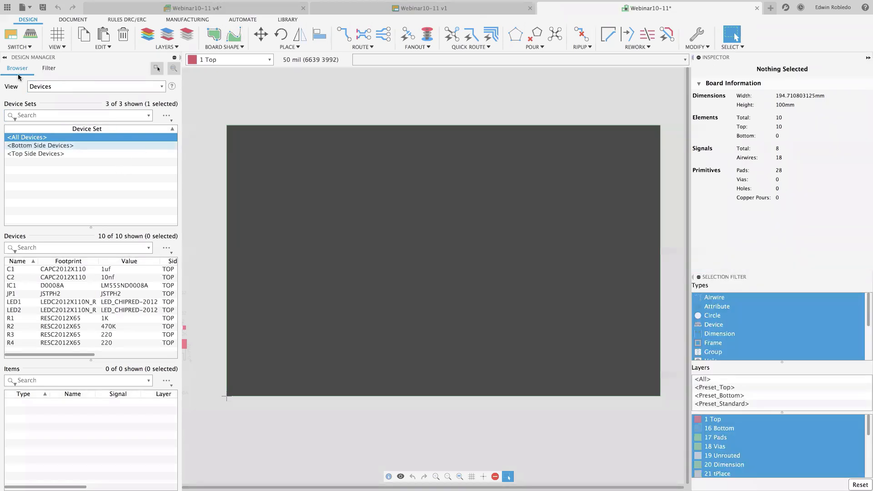
click(5, 58)
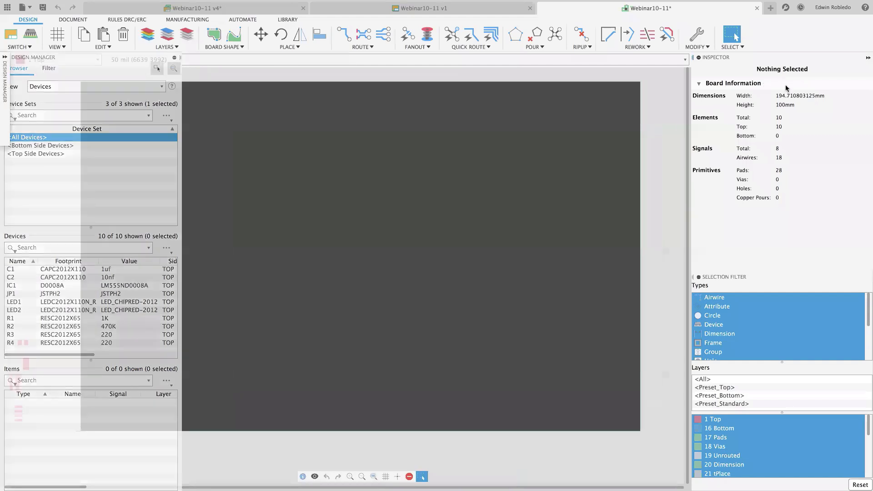
click(866, 57)
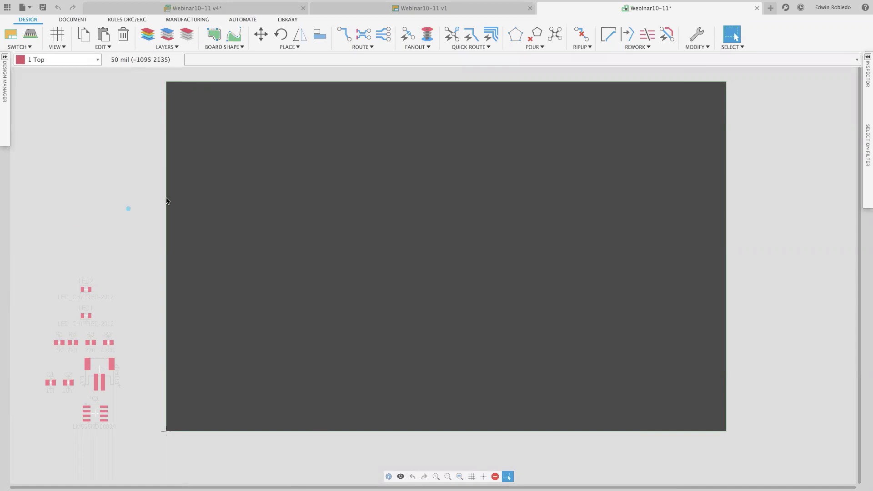
Step: Examine the unplaced footprints beside the board, compare them with the schematic's parts, and return to a full view of the board layout
mouse_move(288, 116)
mouse_down()
mouse_move(125, 258)
mouse_move(110, 291)
mouse_up()
drag(45, 132, 64, 266)
click(30, 241)
drag(31, 241, 165, 476)
scroll(88, 327, up, 1)
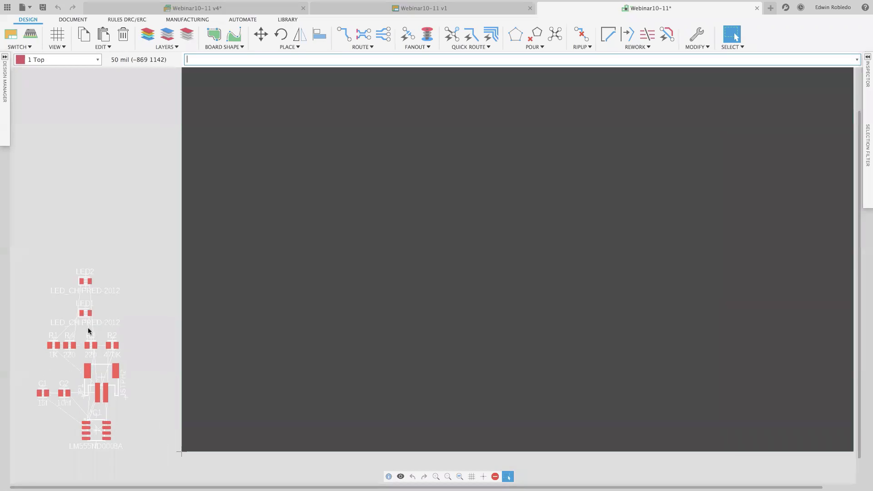
scroll(89, 328, up, 5)
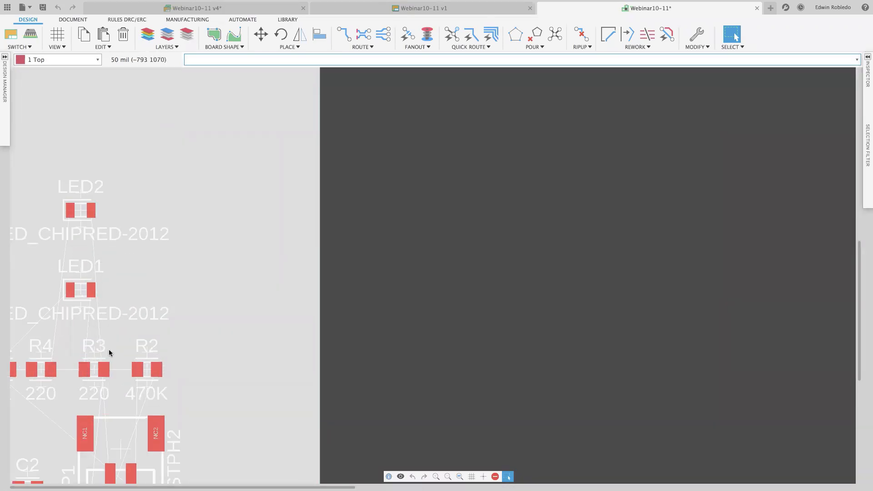
click(416, 9)
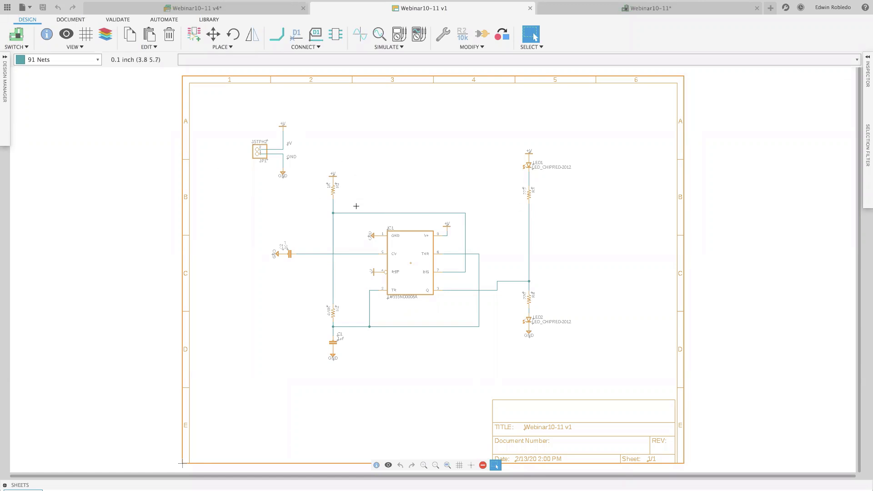
scroll(328, 188, up, 3)
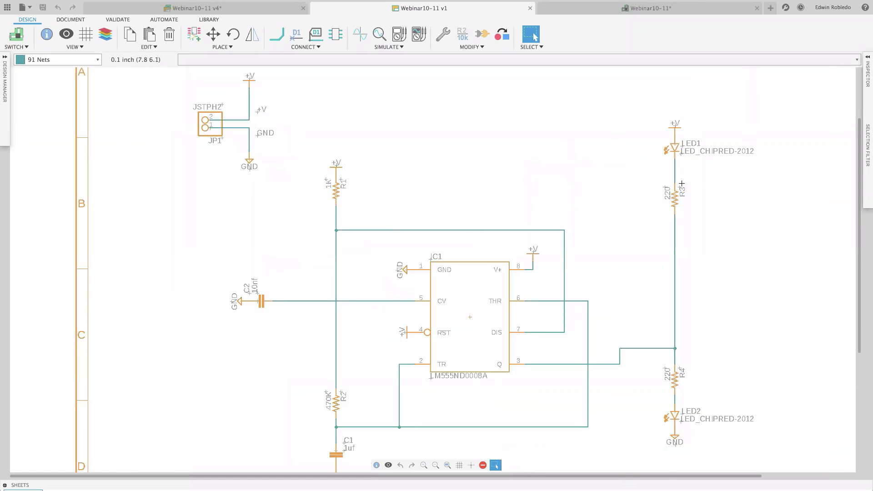
click(661, 9)
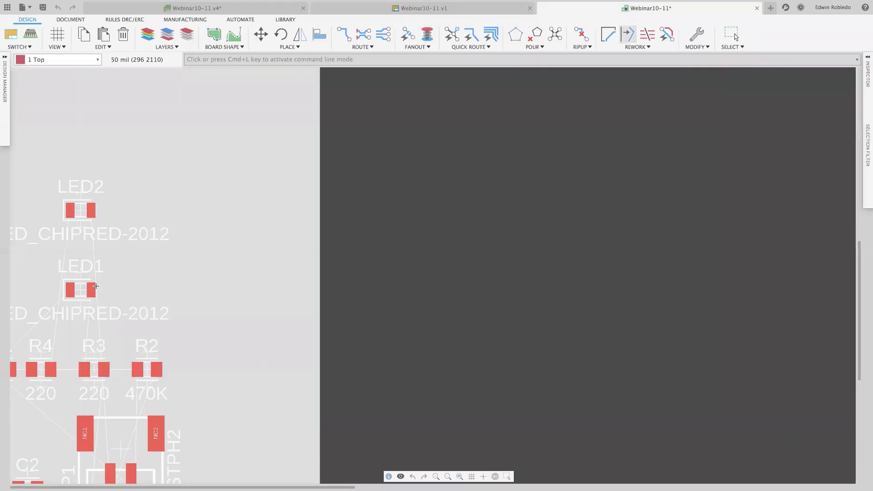
middle_drag(101, 242, 124, 117)
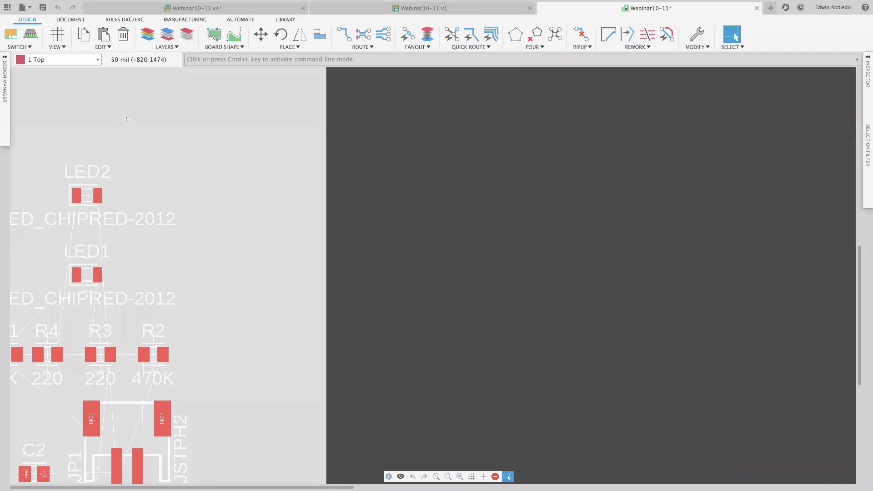
click(460, 476)
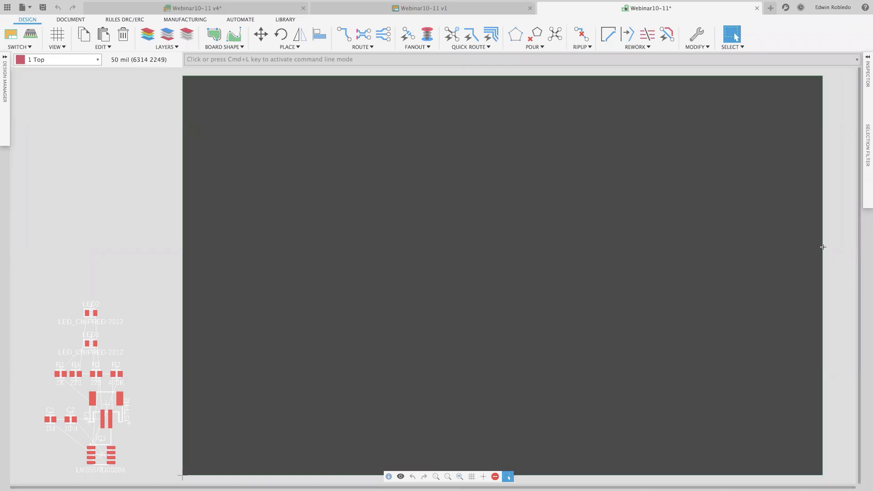
Step: Narrow the board by moving the right edge of its outline inward to roughly a quarter of the width
mouse_move(822, 248)
mouse_down()
mouse_move(769, 256)
mouse_move(491, 240)
mouse_move(378, 255)
mouse_move(334, 243)
mouse_move(331, 251)
mouse_move(336, 241)
mouse_move(356, 254)
mouse_move(260, 345)
mouse_move(187, 470)
mouse_up()
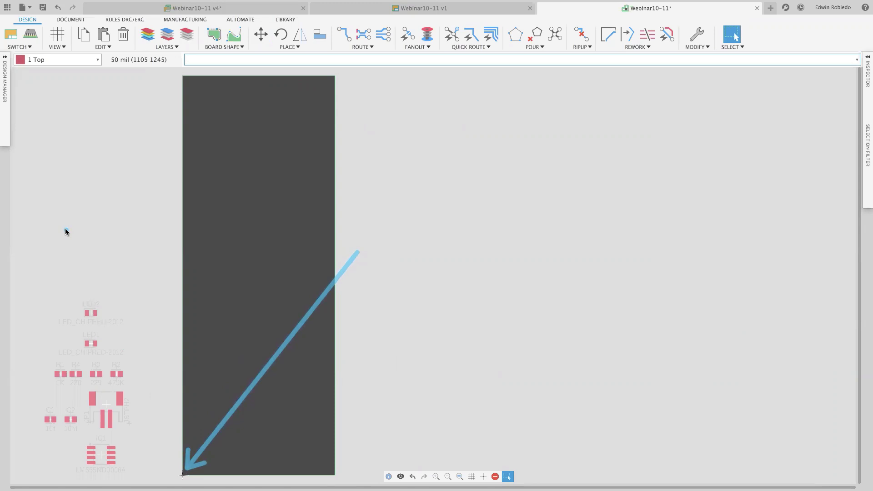
drag(55, 222, 88, 311)
drag(97, 346, 179, 469)
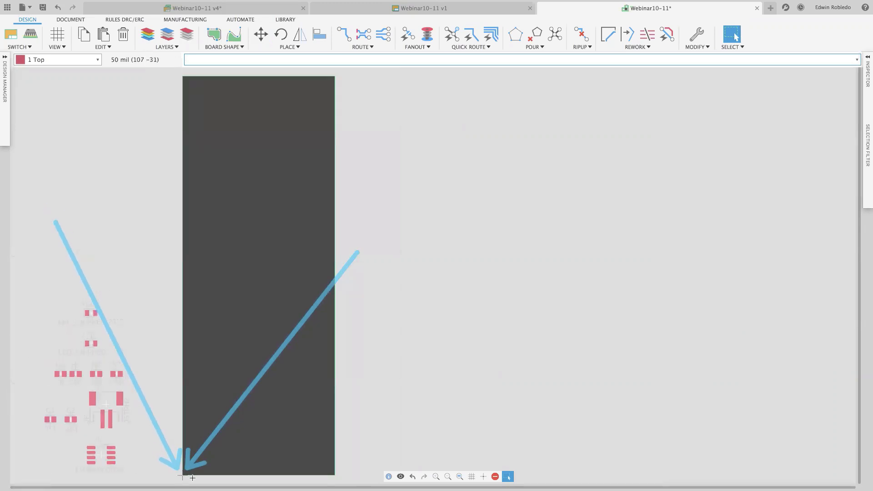
Step: Move the top edge of the board outline down so the board is about 1100 mil high
scroll(187, 471, up, 3)
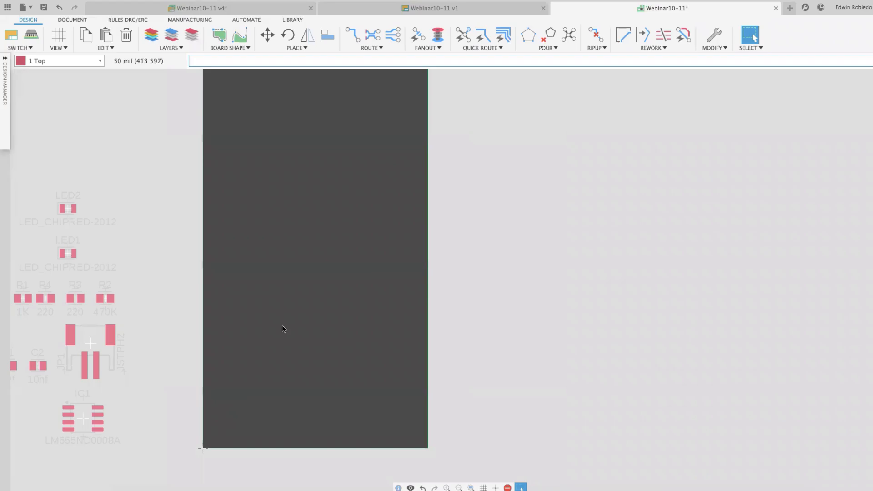
middle_drag(271, 335, 253, 368)
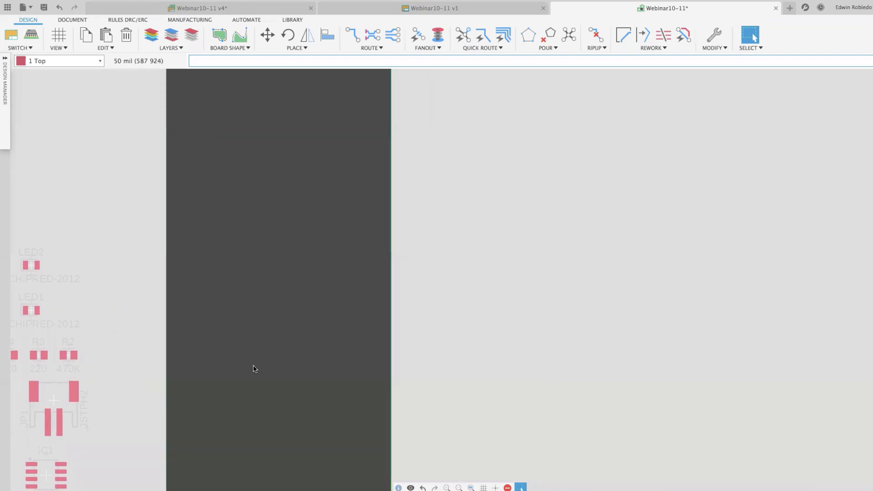
scroll(254, 368, down, 1)
scroll(256, 370, down, 1)
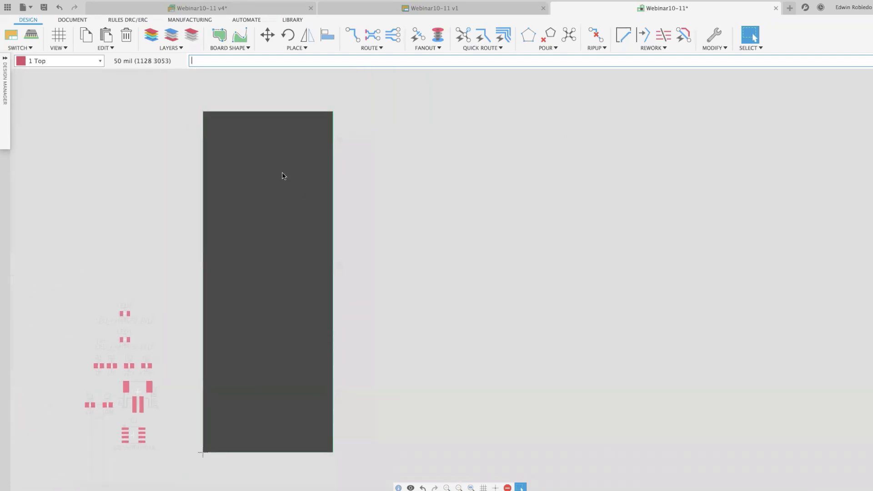
key(m)
click(265, 111)
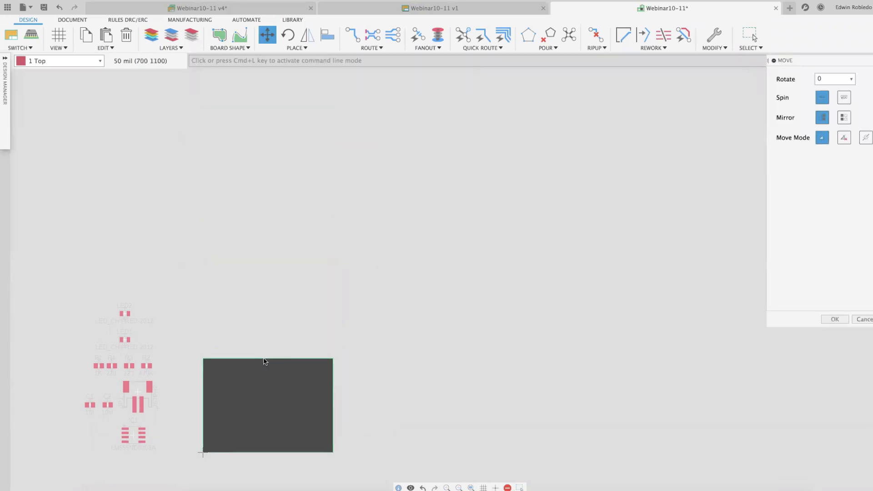
click(265, 361)
key(Escape)
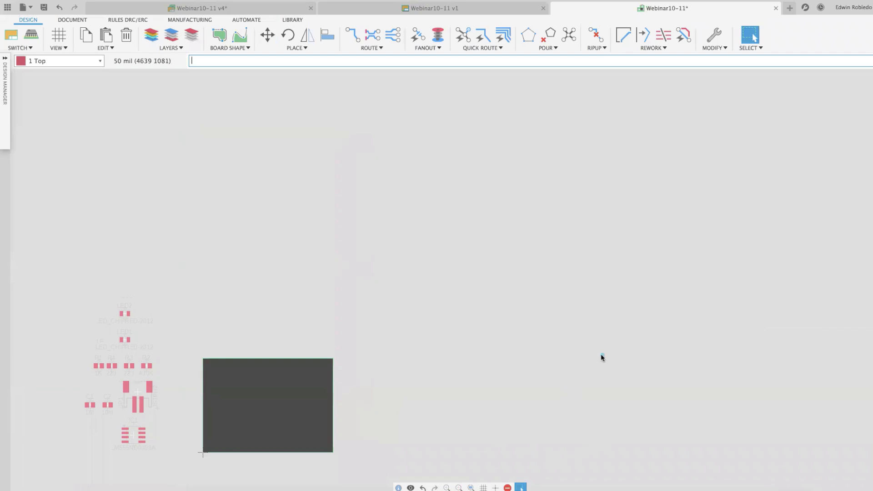
Step: Fit the resized board and all unplaced components in the view
drag(567, 410, 523, 473)
drag(624, 377, 533, 483)
click(471, 486)
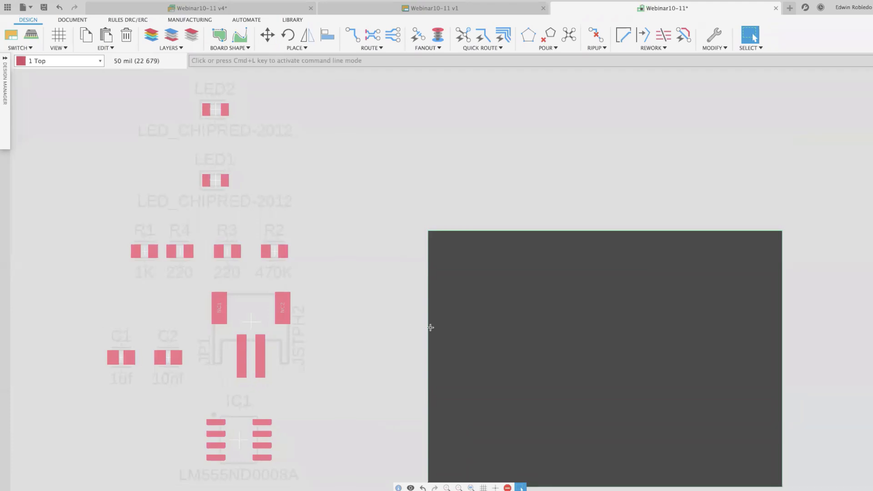
middle_drag(355, 378, 320, 350)
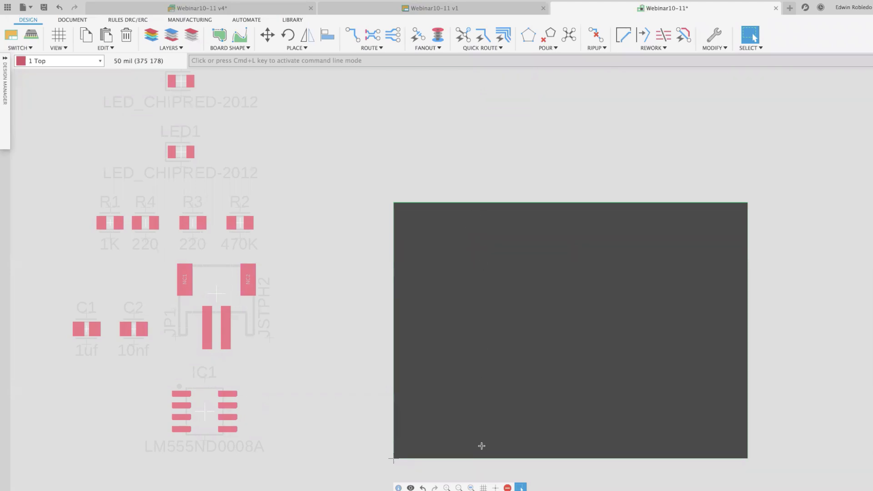
click(471, 487)
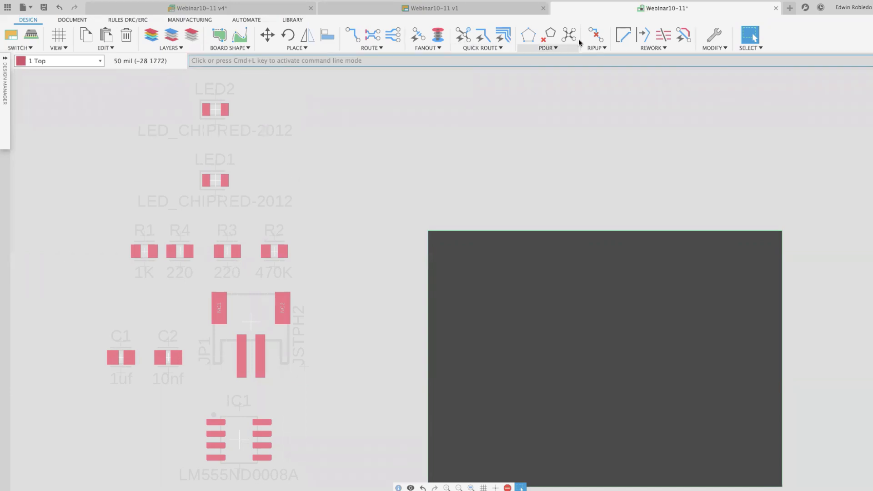
Step: Open the board's DRC settings and view the folders for loading a design rules file, without loading one
click(128, 20)
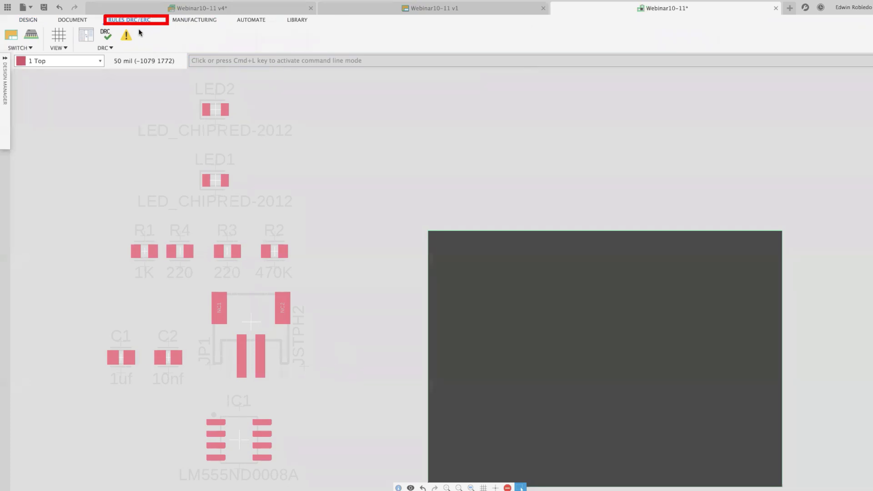
mouse_move(56, 163)
mouse_down()
mouse_move(129, 49)
mouse_move(119, 28)
mouse_up()
mouse_move(186, 115)
mouse_down()
mouse_move(153, 35)
mouse_move(140, 26)
mouse_up()
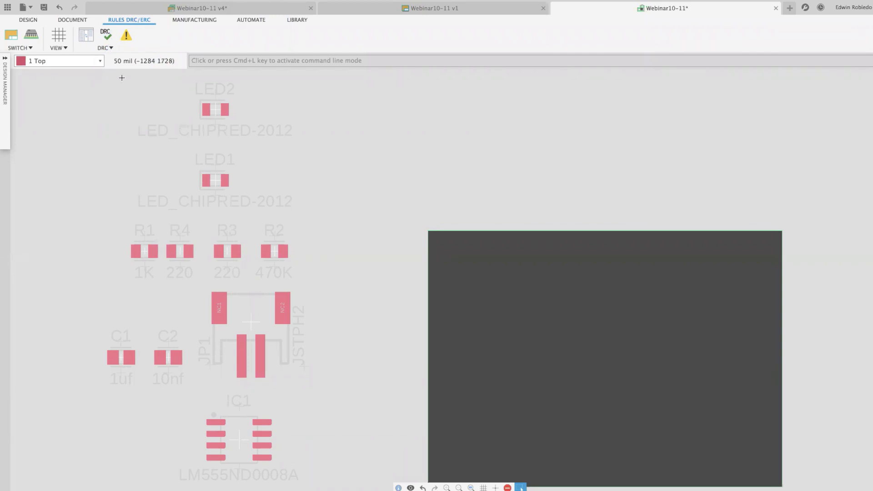
click(104, 38)
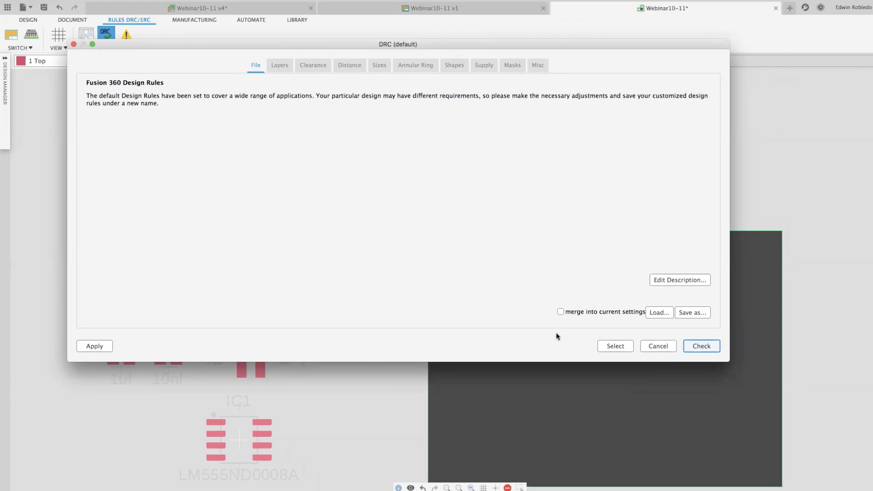
click(660, 313)
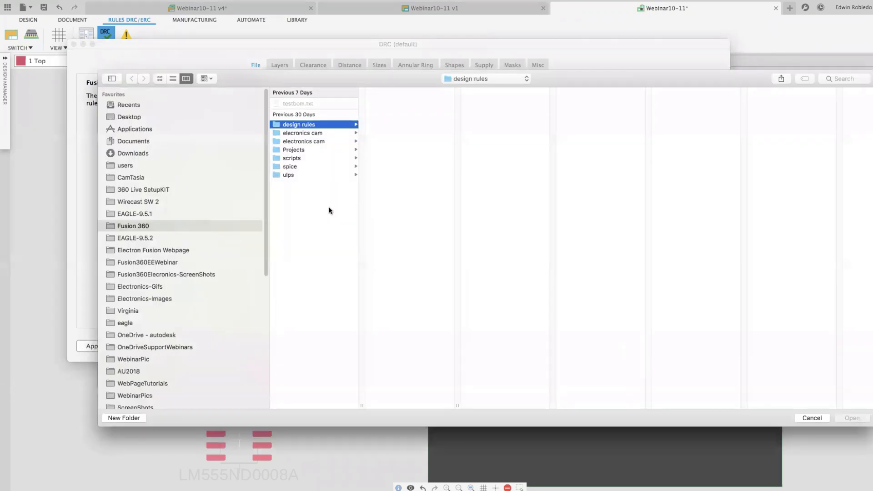
click(811, 417)
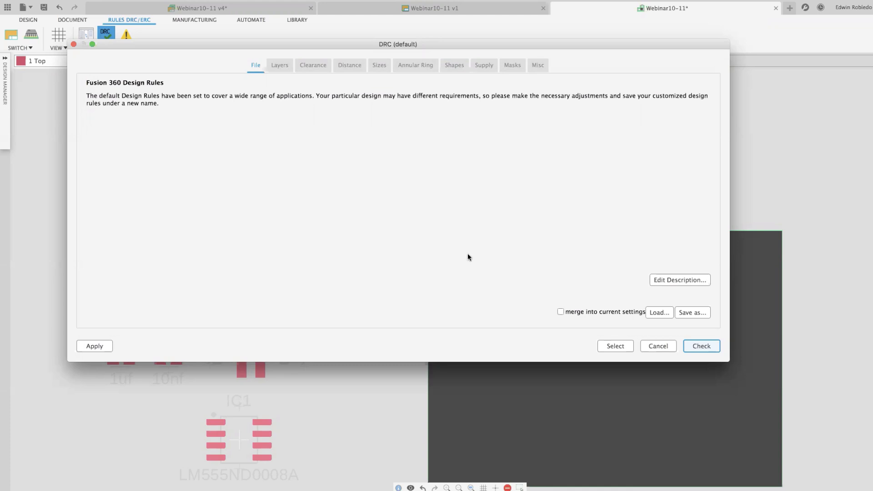
Step: Set the board's layer stack to 4 layers in the DRC layer settings
click(278, 65)
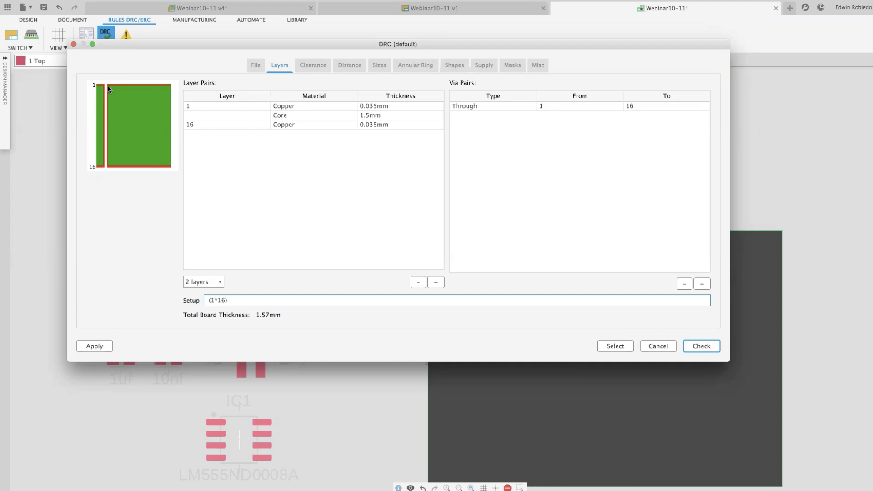
click(220, 282)
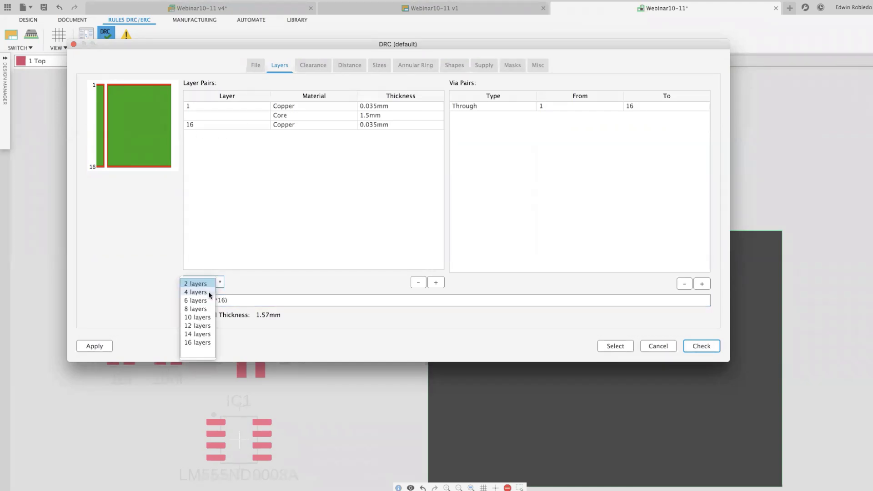
click(208, 292)
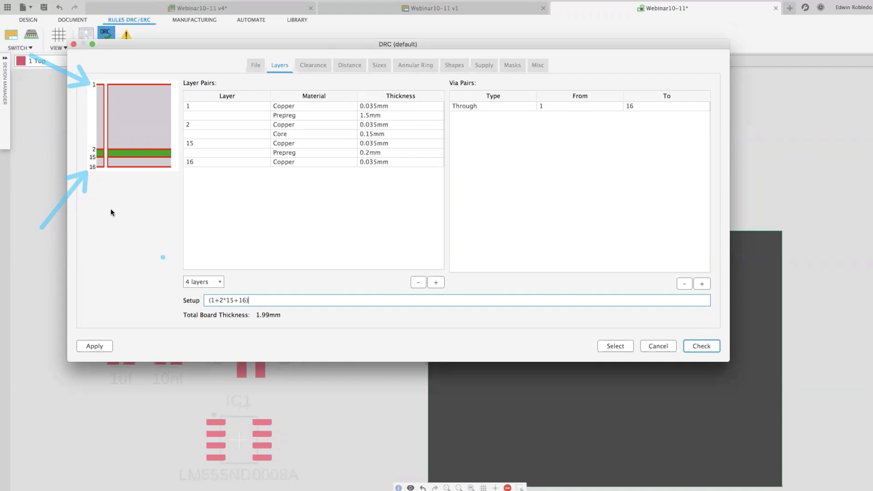
mouse_move(53, 114)
mouse_down()
mouse_move(88, 140)
mouse_move(84, 160)
mouse_up()
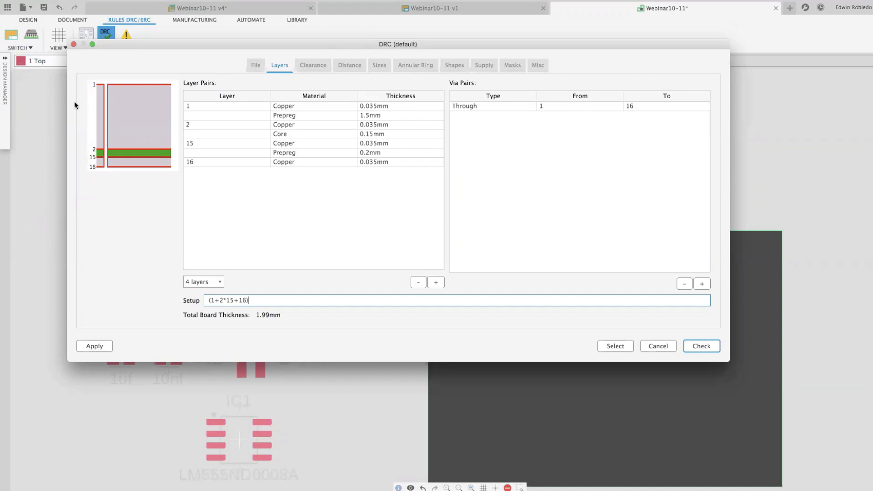
drag(55, 74, 84, 86)
drag(61, 156, 80, 156)
drag(72, 126, 90, 140)
Step: Change the board's layer stack to 6 layers in the DRC layer settings
click(221, 284)
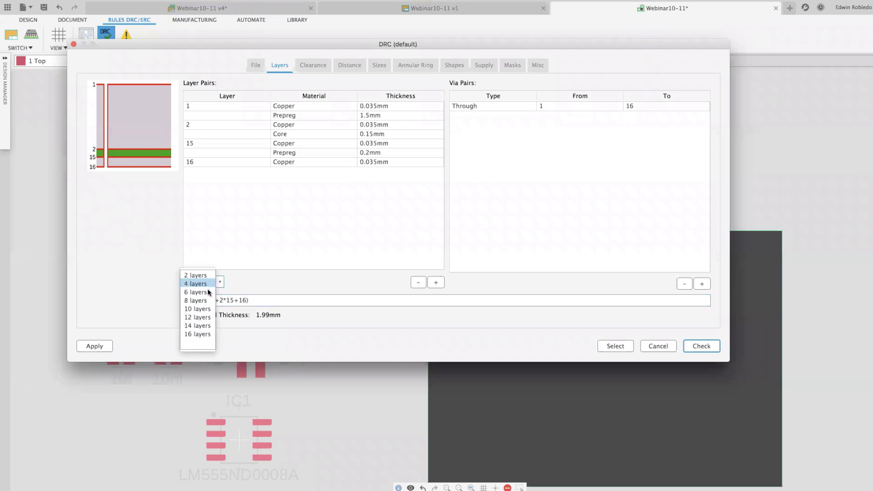
click(205, 292)
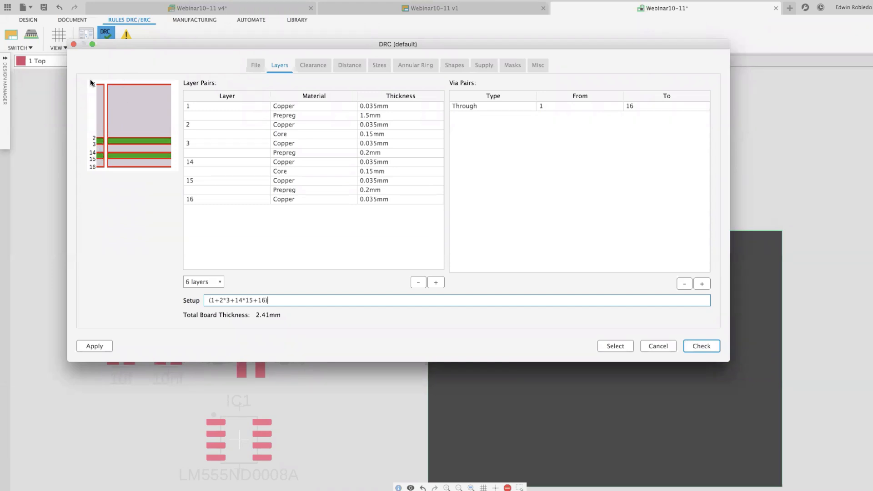
mouse_move(36, 85)
mouse_down()
mouse_move(108, 85)
mouse_move(104, 166)
mouse_move(105, 94)
mouse_up()
Step: Add a via pair from layer 1 to layer 2 to the stack and delete that pair again
click(702, 284)
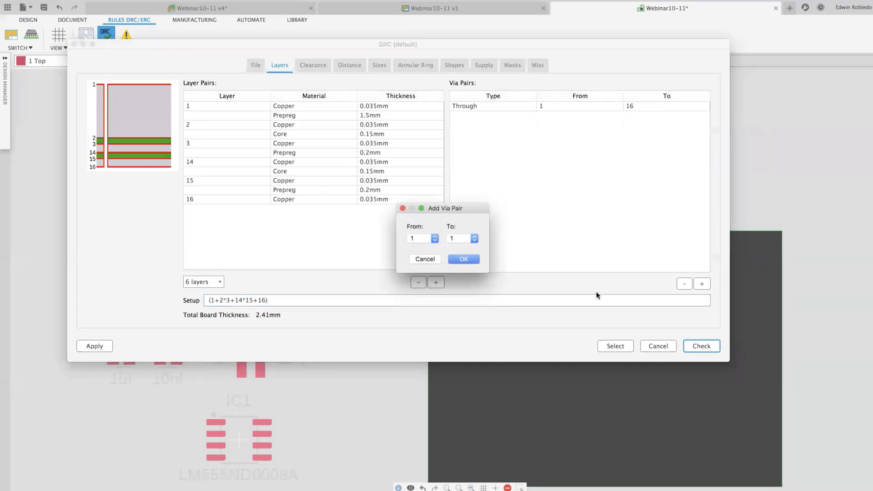
click(474, 239)
click(465, 247)
click(469, 259)
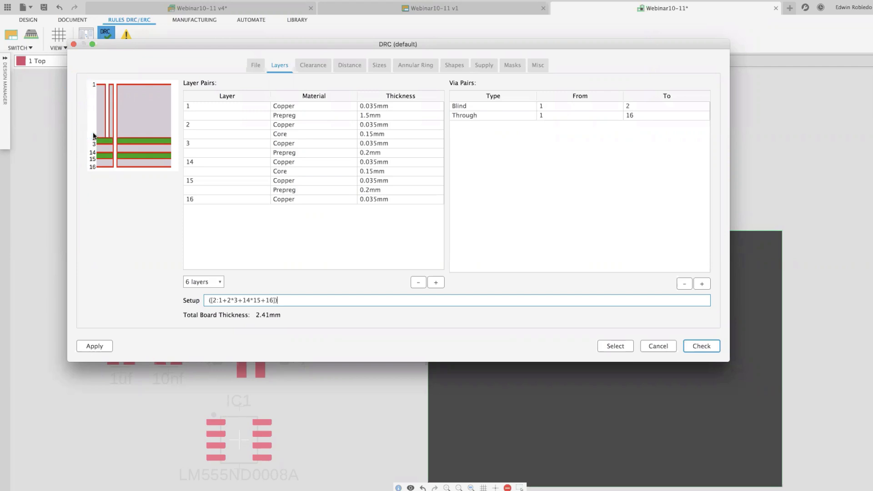
click(564, 105)
click(685, 284)
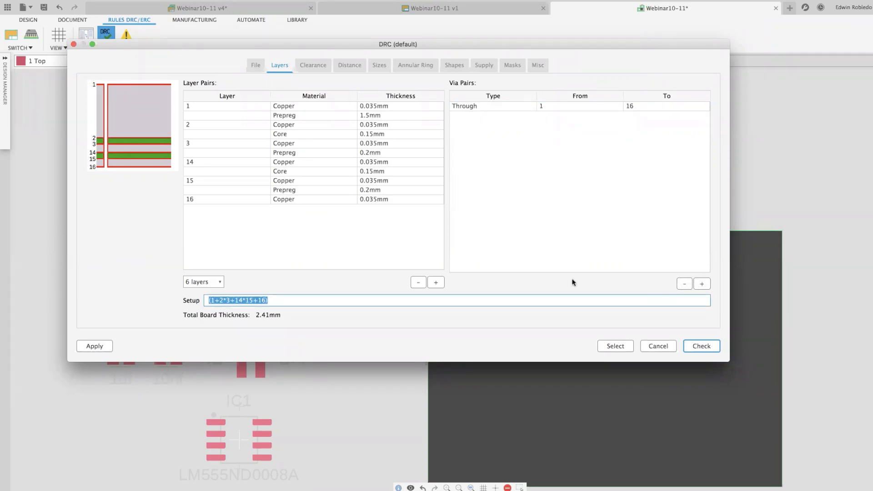
Step: Set the board's layer stack to 2 layers in the DRC layer settings
click(201, 279)
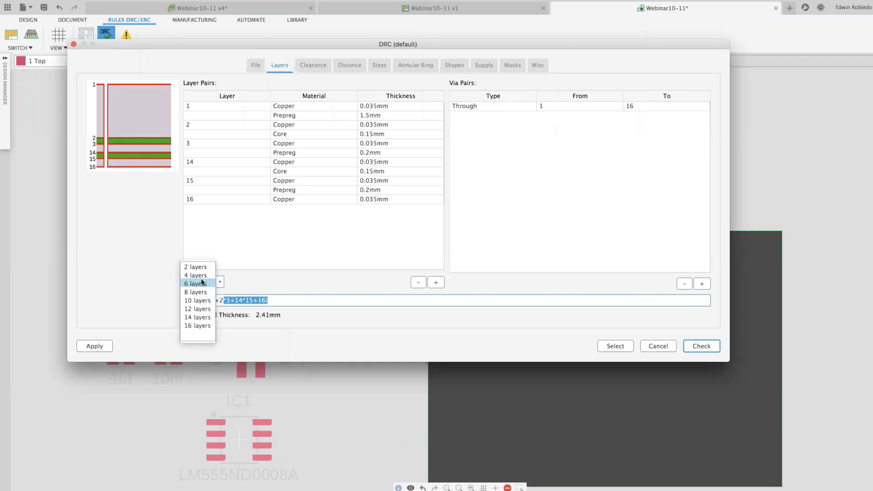
click(199, 266)
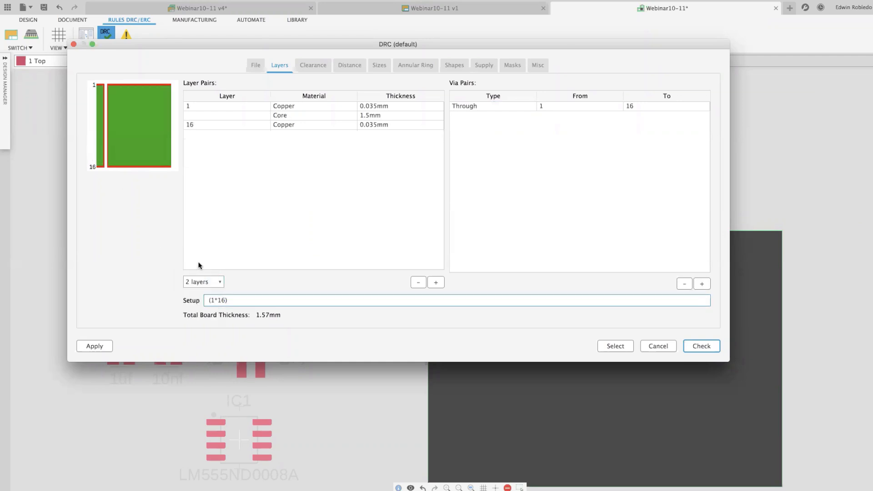
Step: Examine the minimum clearance rules for wire, pad and via combinations between different signals
click(314, 66)
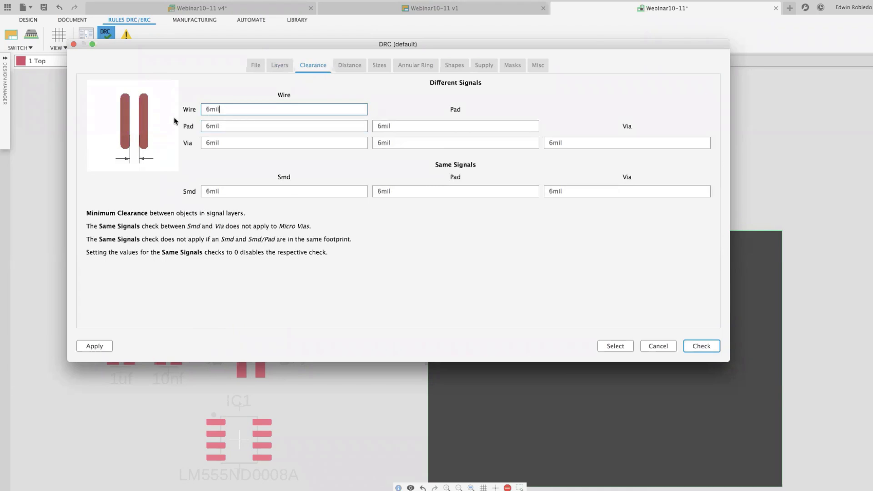
click(243, 125)
click(239, 109)
click(239, 126)
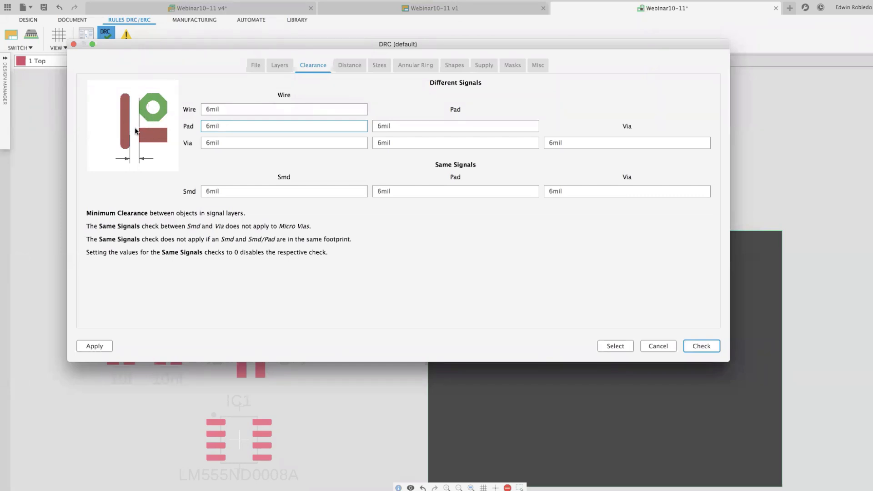
click(230, 143)
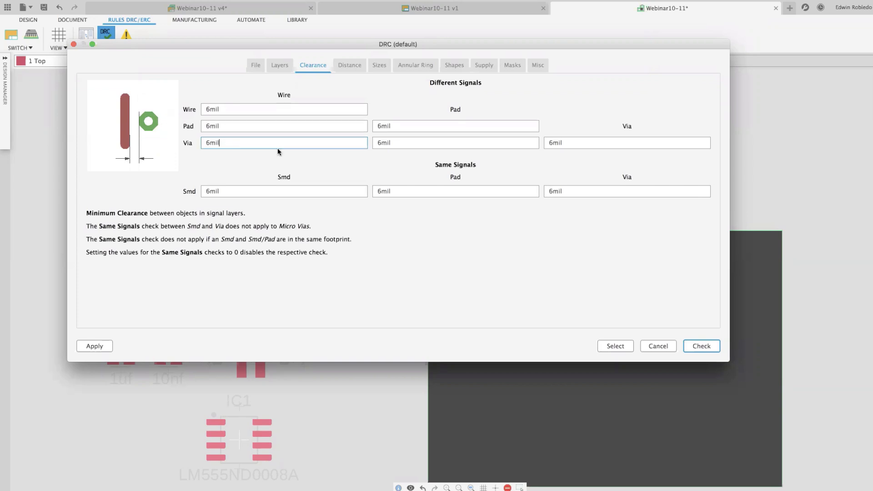
click(434, 128)
click(421, 143)
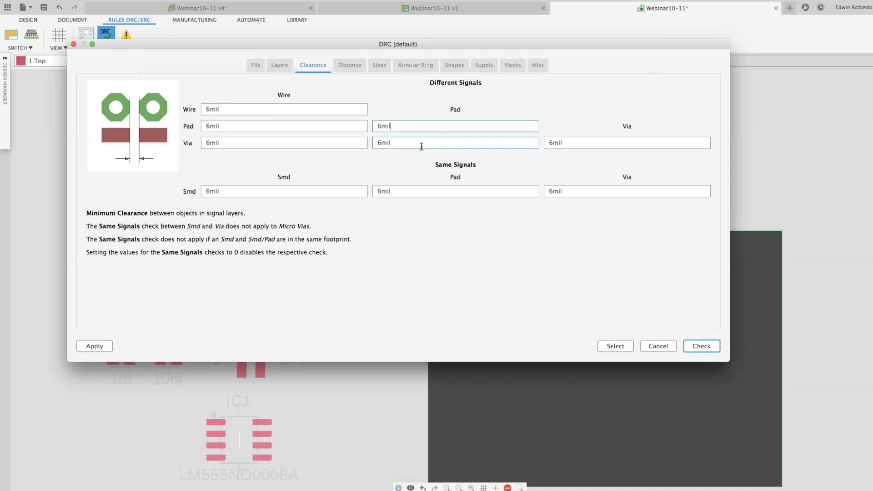
click(417, 126)
click(414, 144)
click(552, 143)
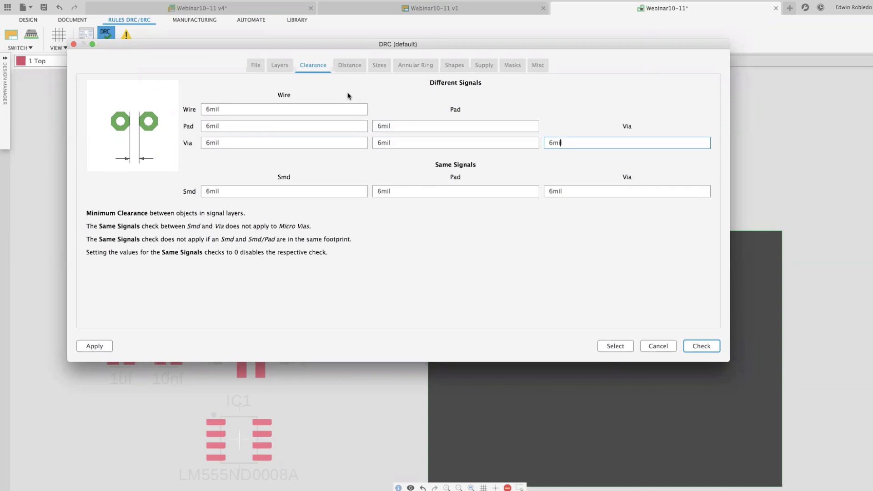
Step: Set the minimum Copper/Dimension distance to 20 mil, apply the rule and close the DRC settings
click(355, 67)
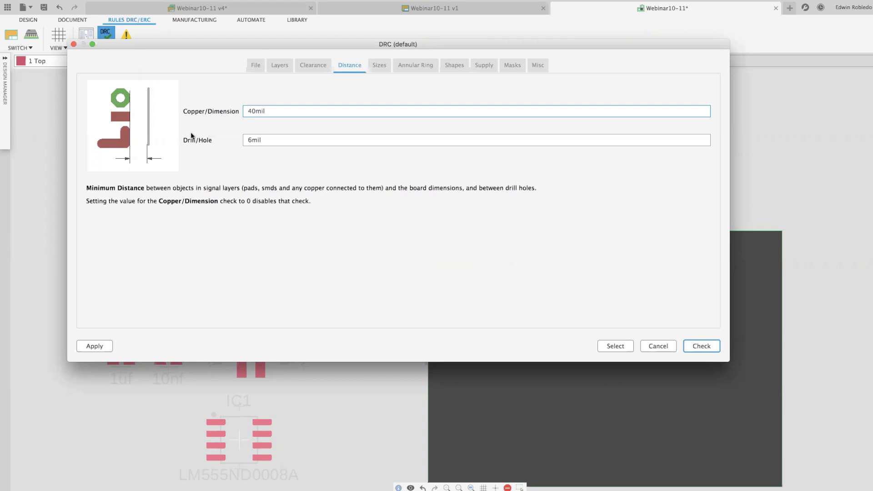
drag(265, 112, 249, 113)
text(20)
click(100, 348)
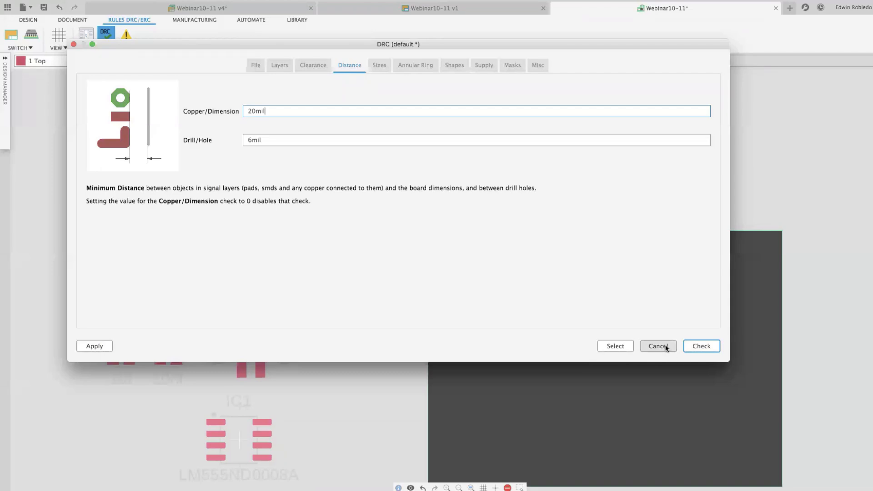
click(700, 352)
click(658, 346)
middle_drag(662, 345, 642, 339)
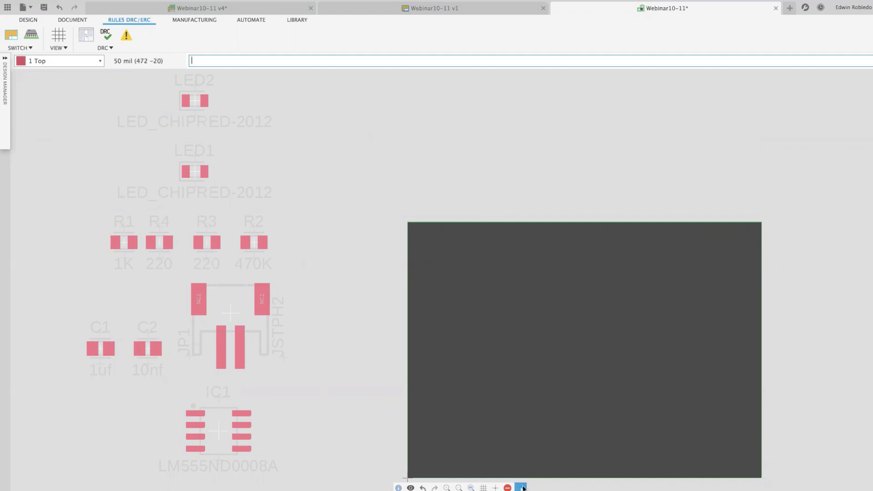
Step: Try to pick the IC1 chip outside the board for moving
click(521, 487)
click(222, 433)
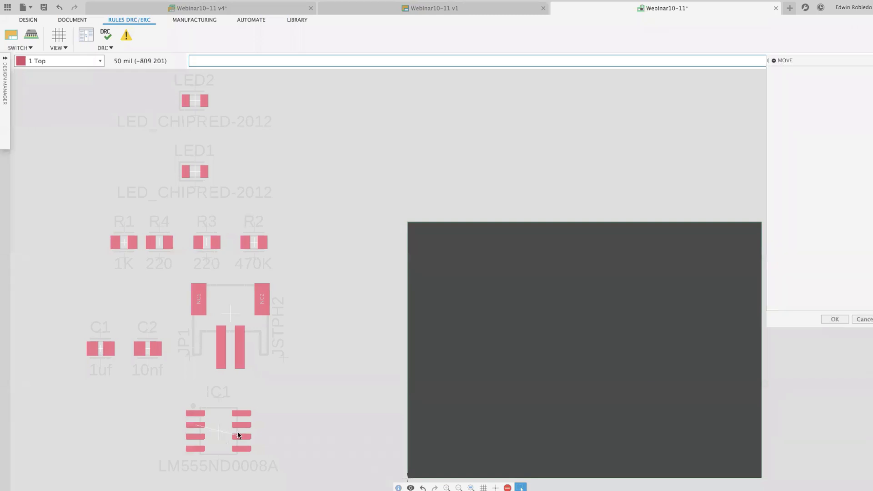
key(Escape)
scroll(220, 432, up, 2)
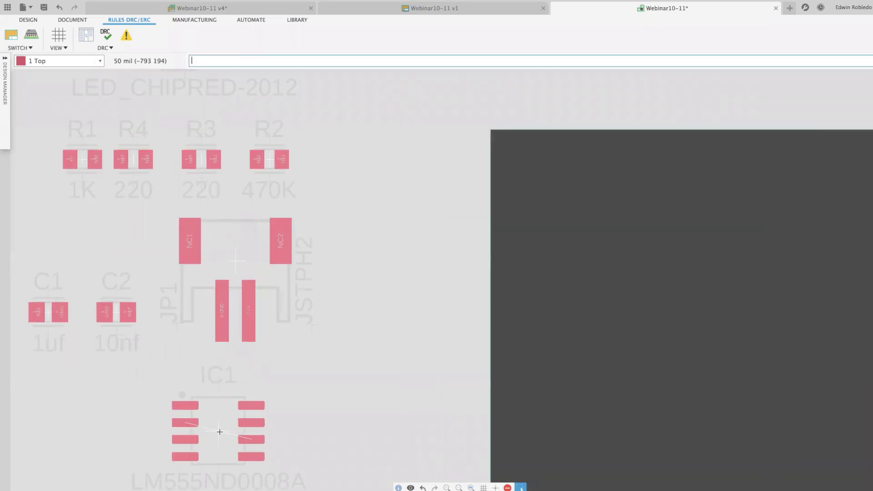
scroll(220, 432, up, 1)
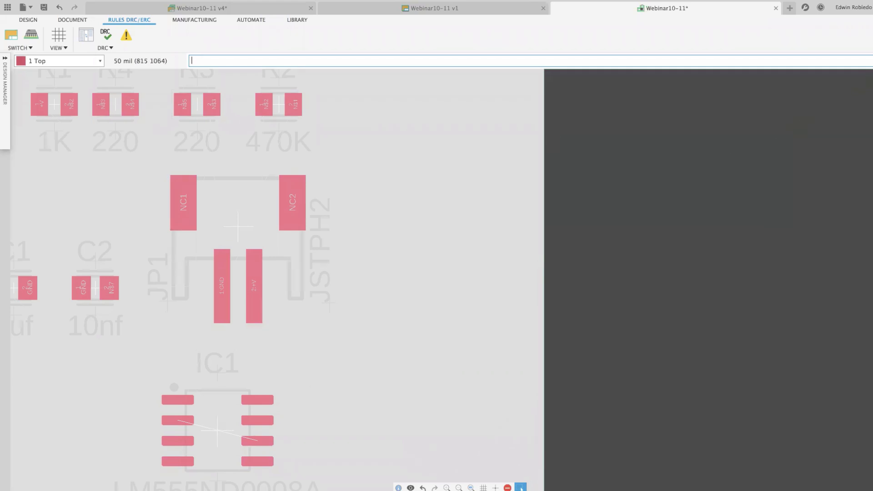
Step: Limit the selection filter to the Device type only
mouse_move(871, 77)
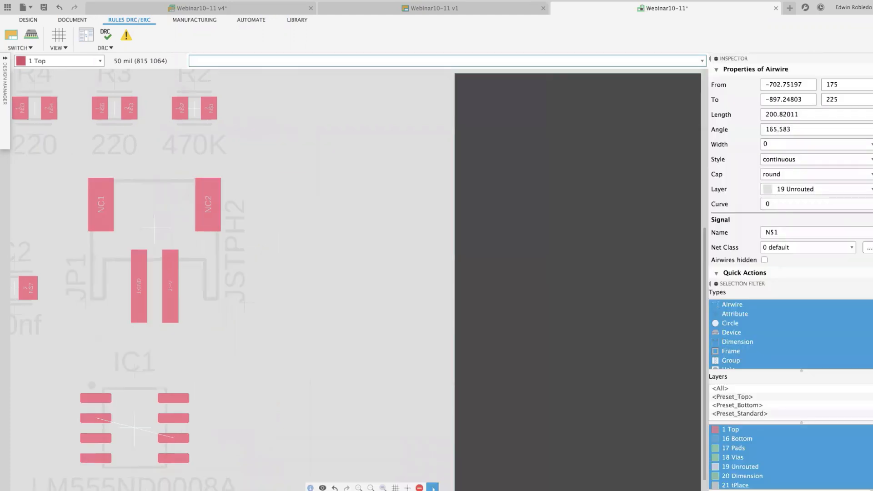
scroll(786, 352, down, 5)
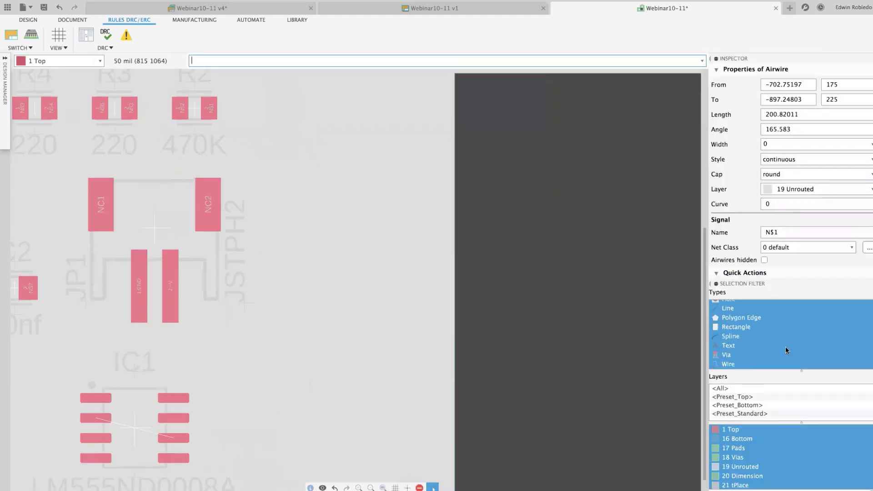
scroll(786, 348, up, 3)
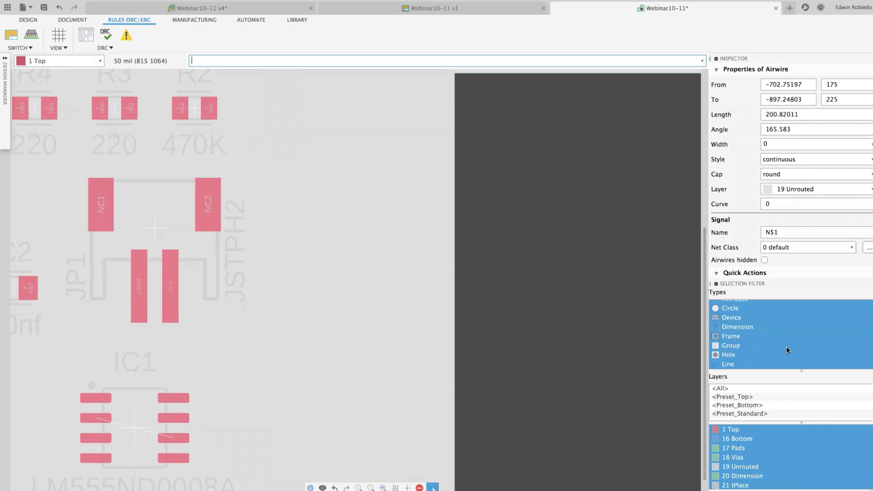
scroll(787, 350, up, 2)
scroll(784, 348, down, 5)
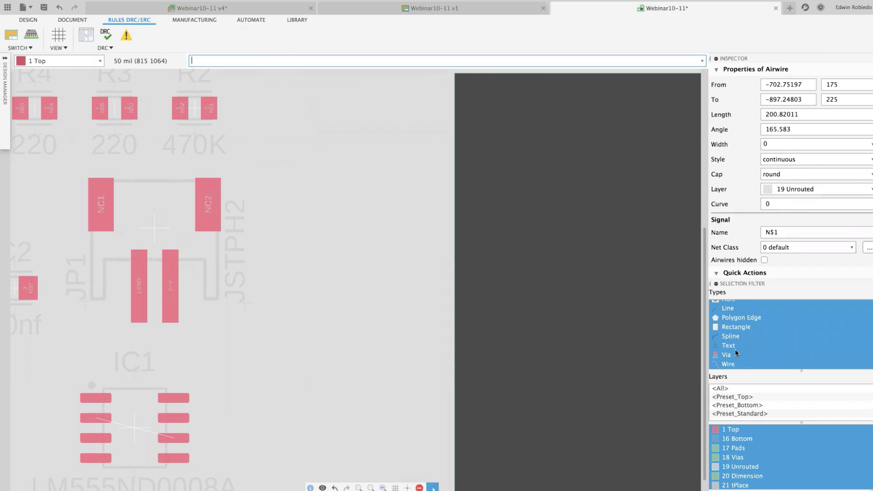
scroll(735, 350, up, 5)
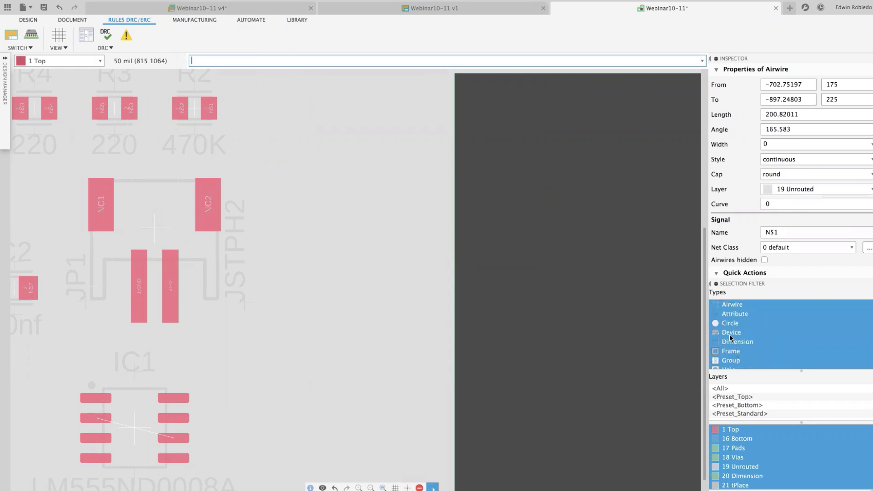
click(731, 334)
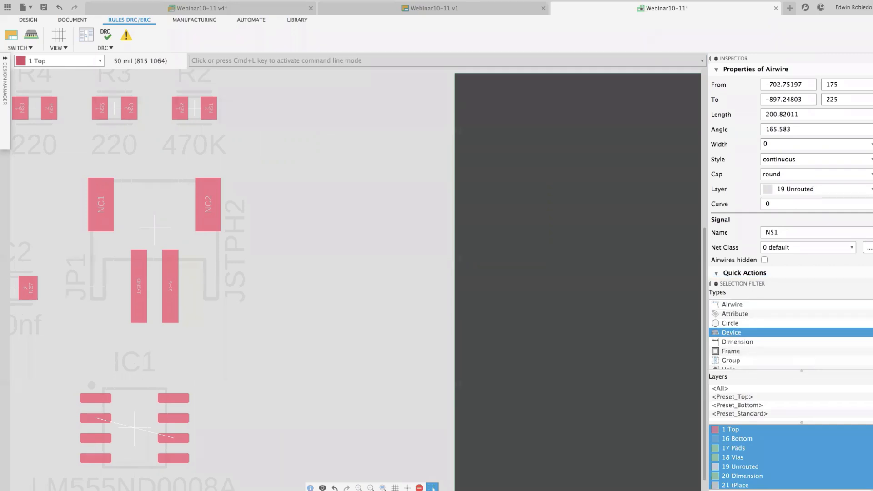
click(872, 58)
Step: Move the 555 timer chip IC1 onto the board, near the middle of its lower edge
scroll(600, 282, up, 5)
scroll(599, 282, down, 5)
scroll(468, 285, right, 5)
mouse_move(399, 297)
middle_down()
mouse_move(386, 305)
mouse_move(404, 308)
middle_up()
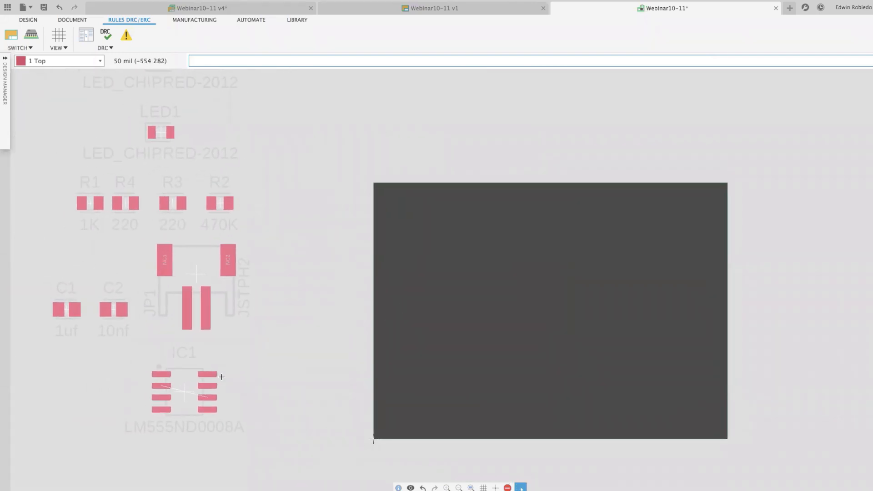
drag(184, 391, 547, 377)
key(Escape)
Step: Move the JP1 connector into the board's upper right corner, against the top edge of the outline
drag(216, 279, 675, 237)
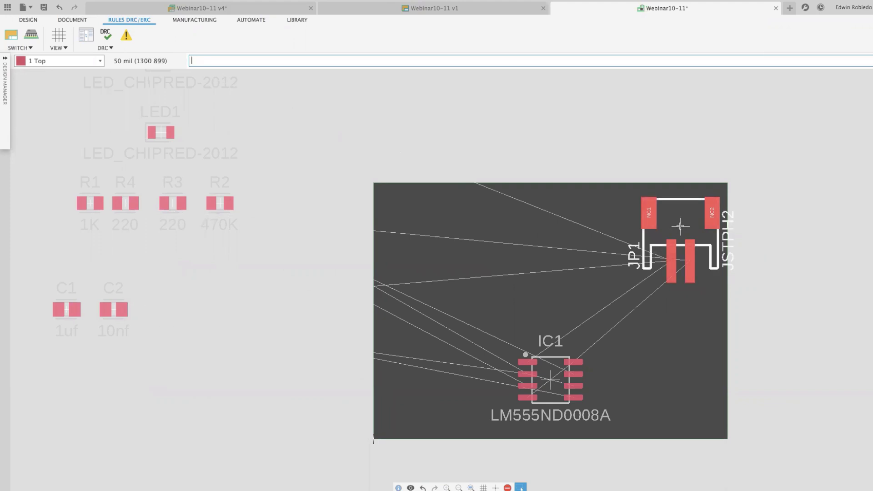
drag(680, 227, 678, 214)
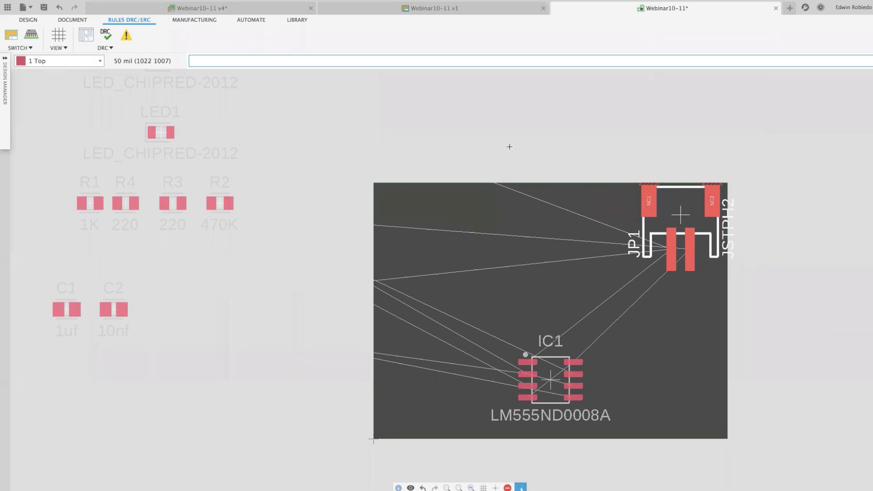
Step: Set the board's grid size to 5 mil
click(57, 36)
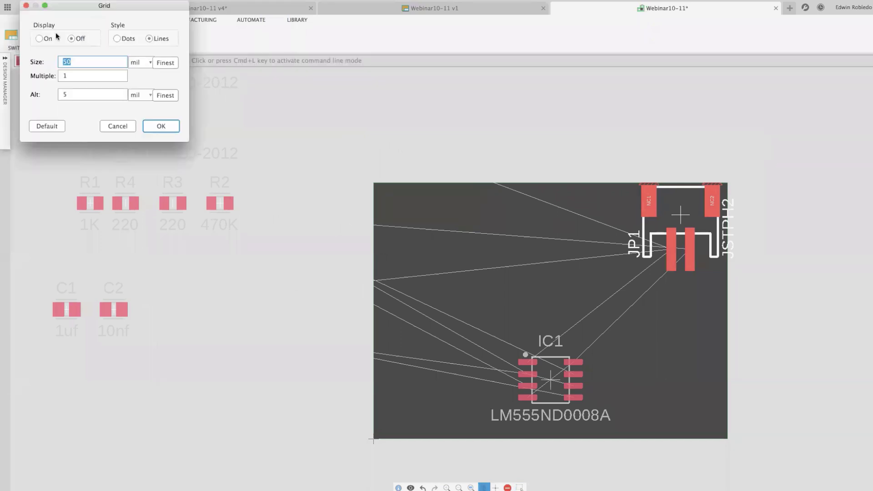
drag(102, 8, 133, 49)
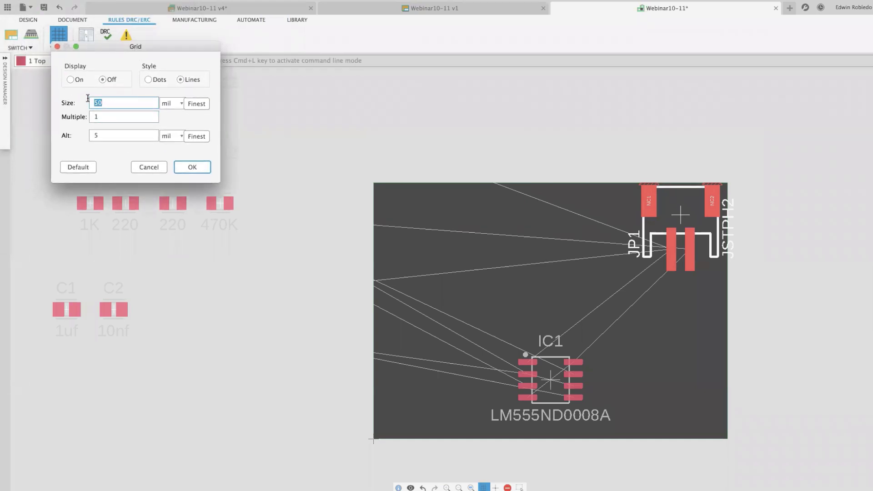
click(201, 168)
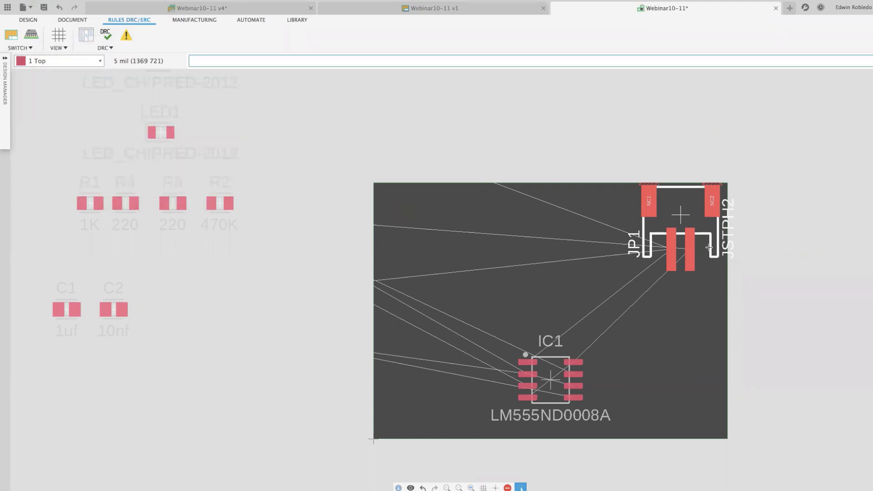
Step: Nudge the JP1 connector down from the board's top edge, then move it up so pads NC1 and NC2 overlap the edge
drag(681, 215, 678, 219)
scroll(678, 220, up, 7)
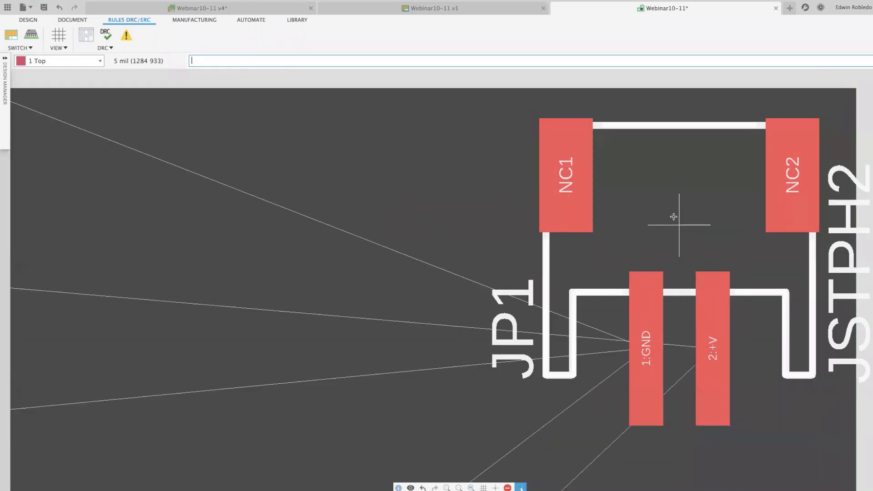
middle_drag(673, 212, 574, 273)
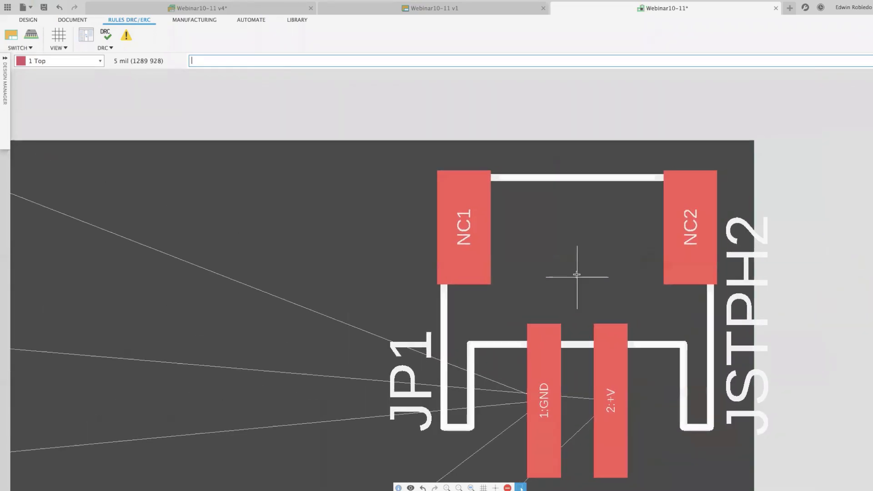
drag(577, 279, 577, 232)
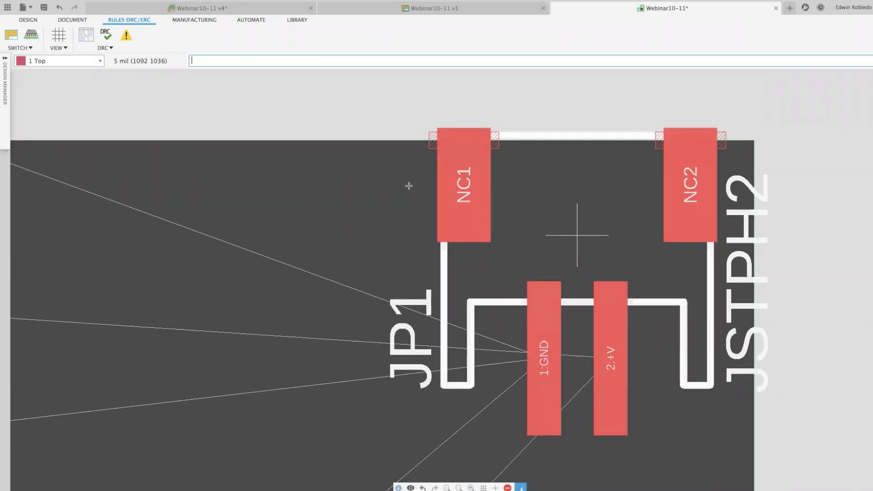
drag(335, 219, 424, 155)
drag(570, 219, 650, 151)
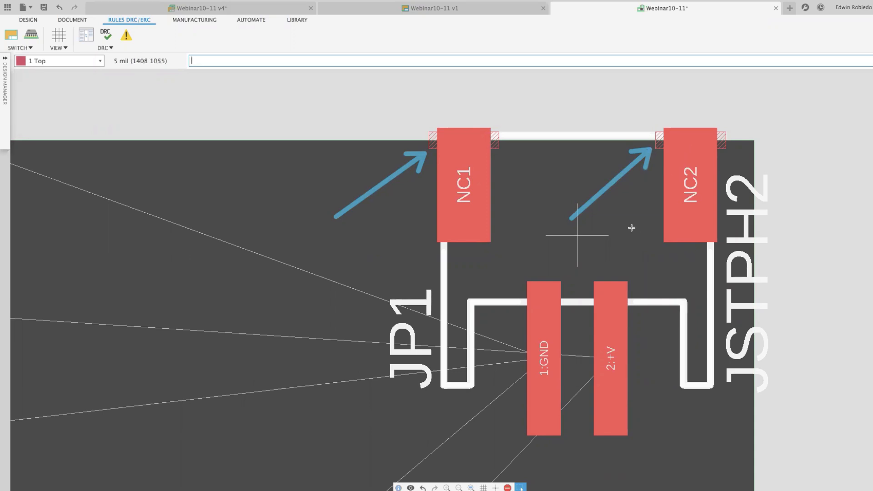
Step: Move the JP1 connector down until pads NC1 and NC2 lie fully inside the board's top edge
drag(577, 237, 577, 264)
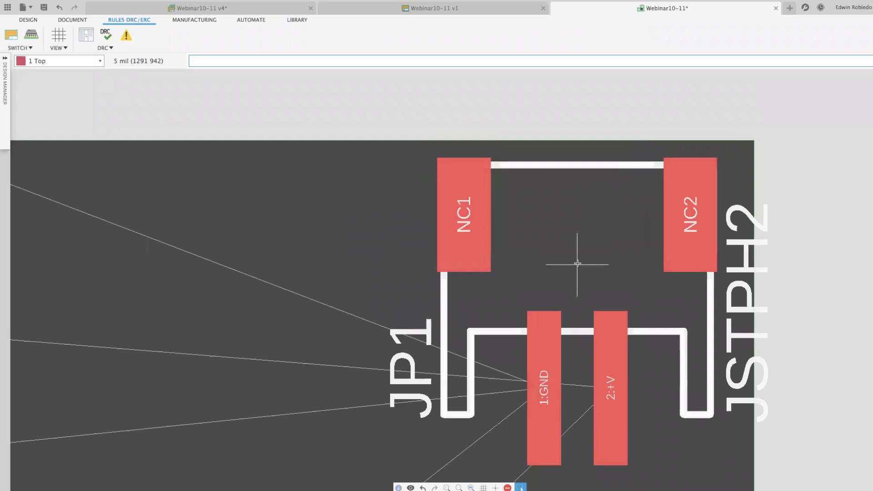
scroll(428, 276, up, 2)
scroll(430, 278, down, 6)
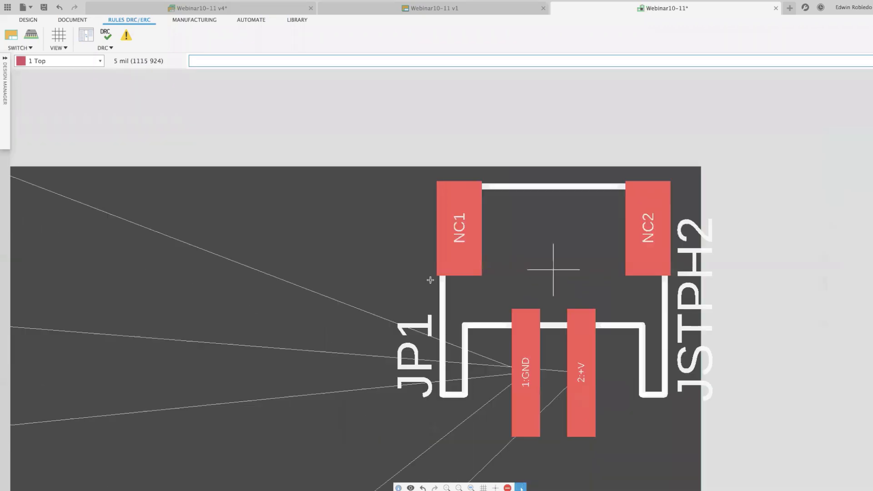
scroll(436, 284, down, 1)
middle_drag(431, 286, 469, 162)
middle_drag(415, 253, 465, 209)
scroll(458, 230, up, 1)
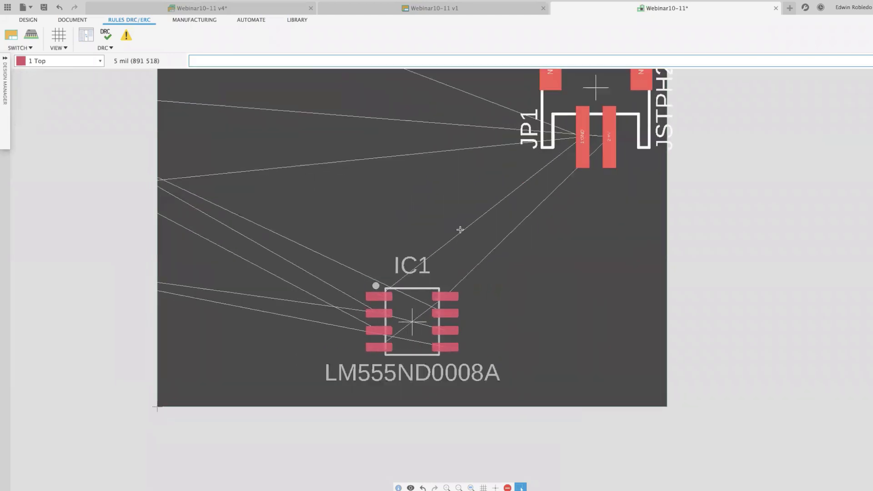
Step: Move capacitor C2 onto the board beyond IC1's right side, rotated upright with its name facing the board's right edge
click(464, 488)
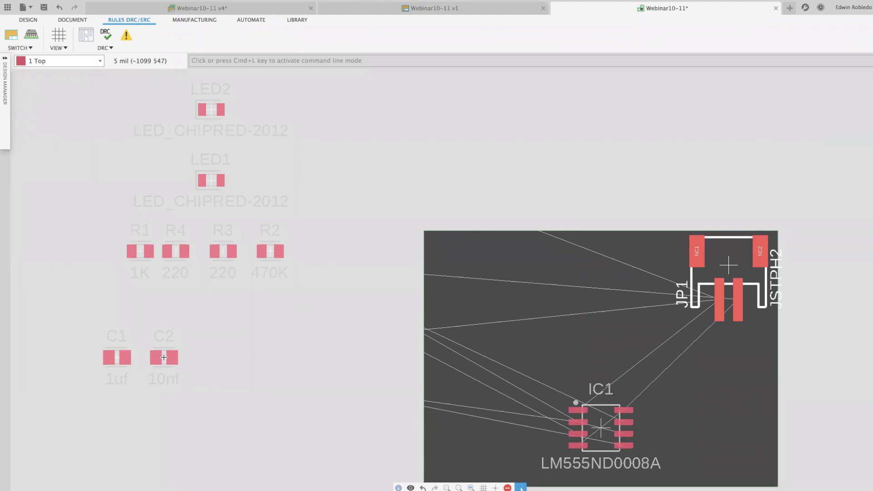
drag(164, 357, 518, 337)
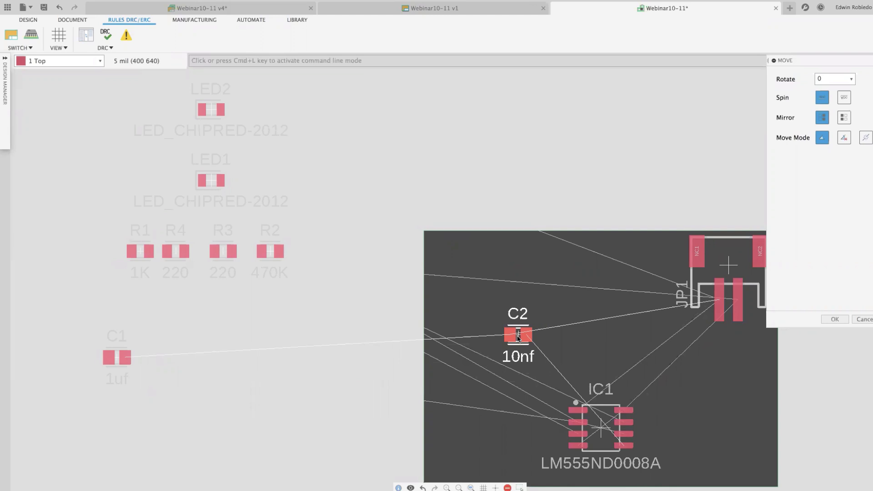
drag(518, 337, 562, 327)
right_click(562, 327)
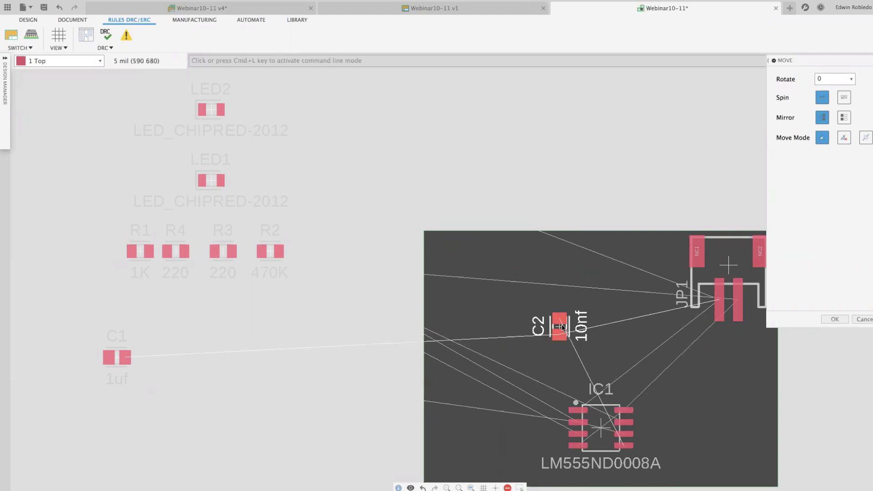
right_click(562, 326)
right_click(562, 326)
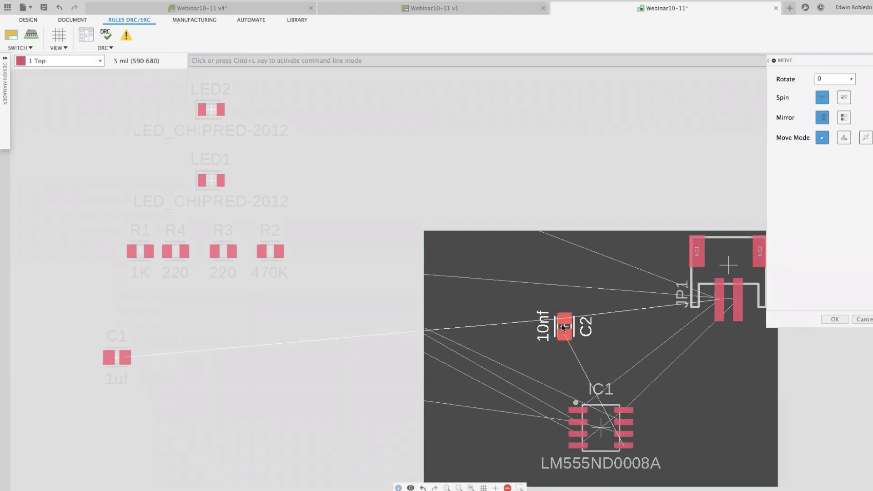
right_click(563, 326)
right_click(563, 326)
right_click(563, 326)
right_click(562, 326)
click(576, 330)
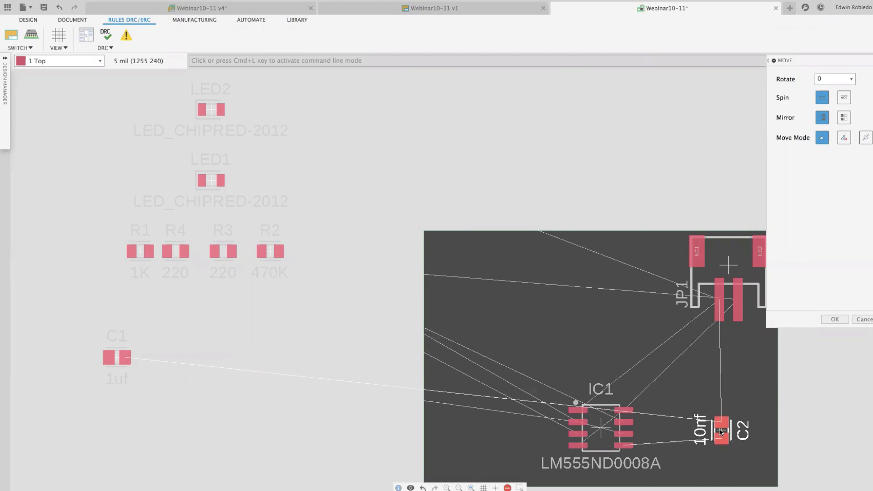
click(721, 431)
key(Escape)
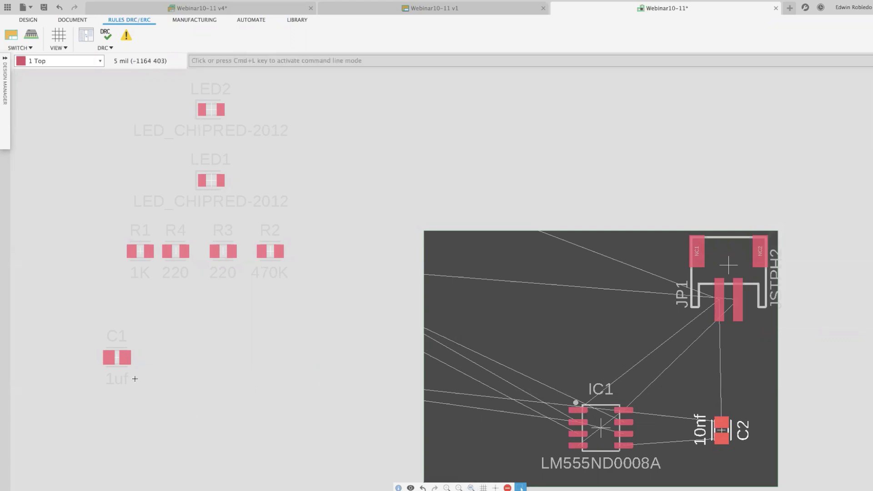
Step: Move capacitor C1 onto the board between IC1 and C2, rotated upright
drag(114, 354, 665, 433)
right_click(641, 387)
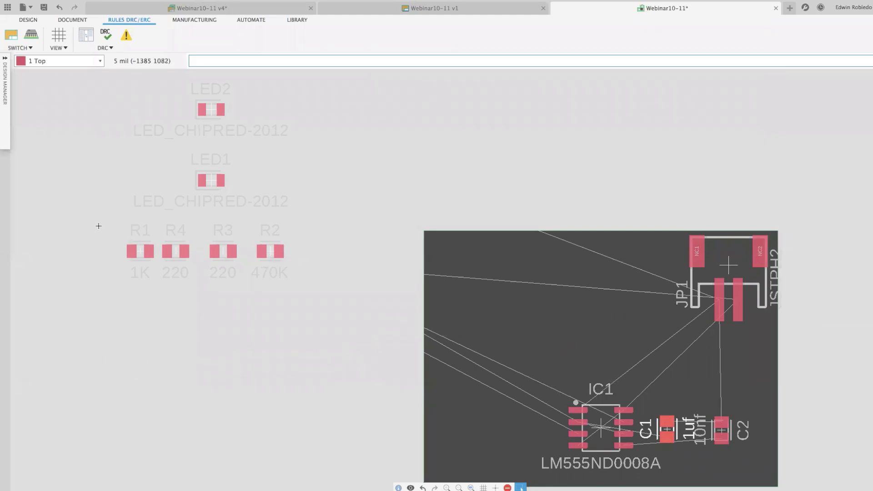
Step: Move resistors R1, R4, R3 and R2 together onto the board, in a row above IC1
drag(98, 221, 355, 296)
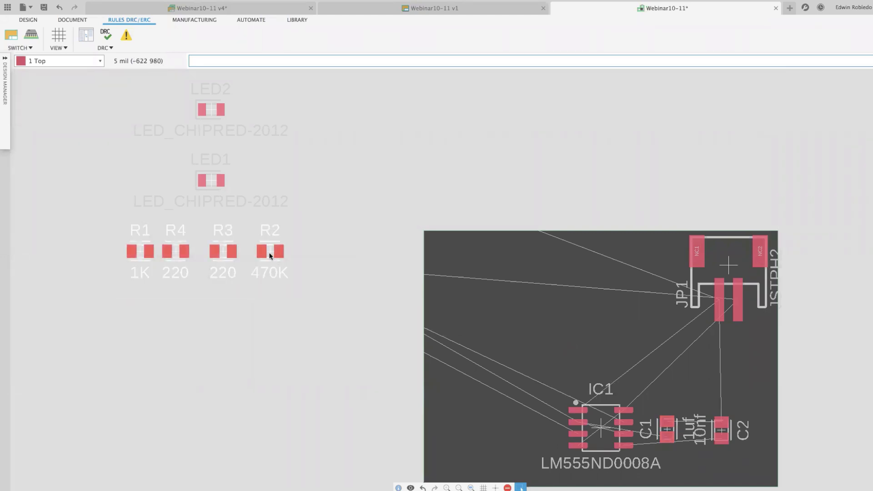
drag(271, 252, 675, 349)
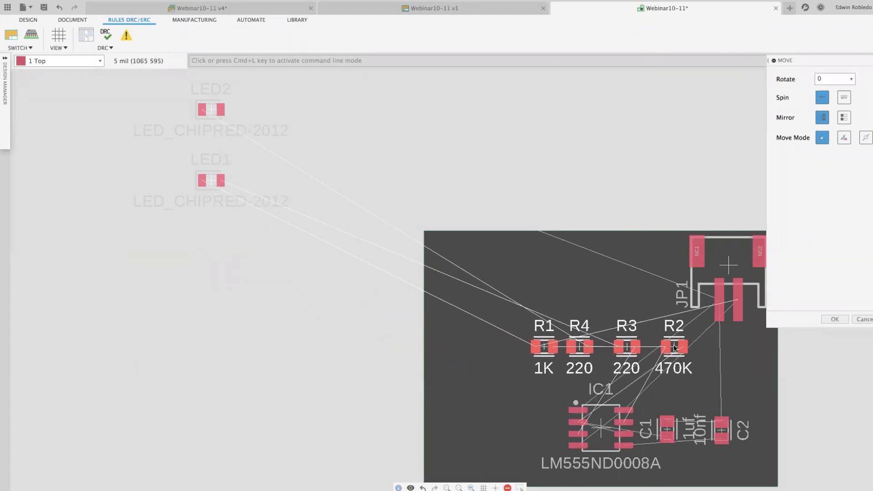
key(Escape)
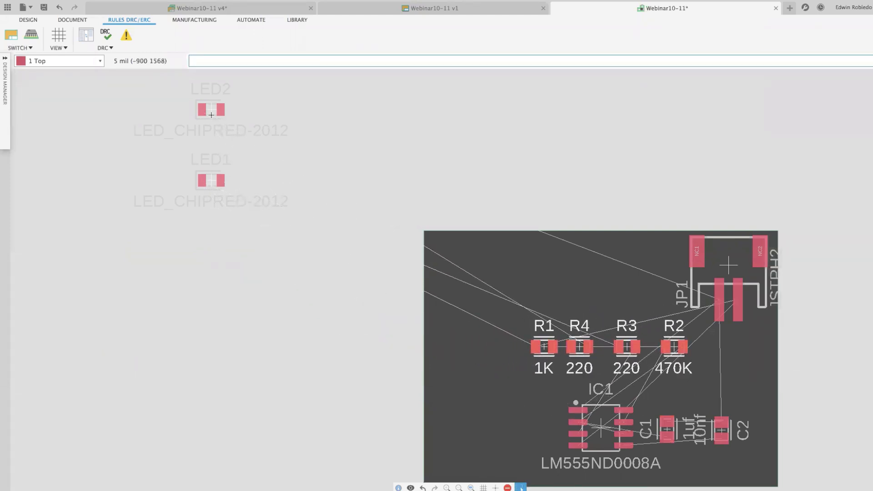
Step: Move LED2 onto the upper left part of the board and LED1 onto the lower left part
drag(222, 123, 516, 264)
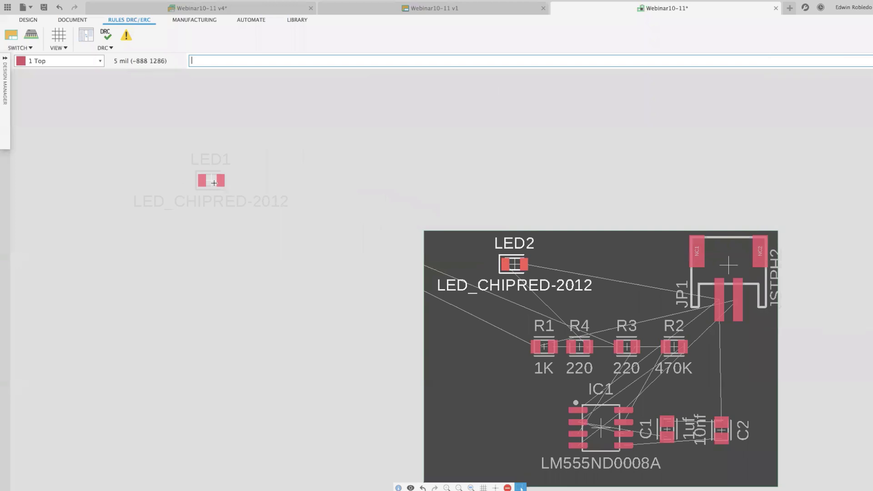
drag(211, 181, 509, 456)
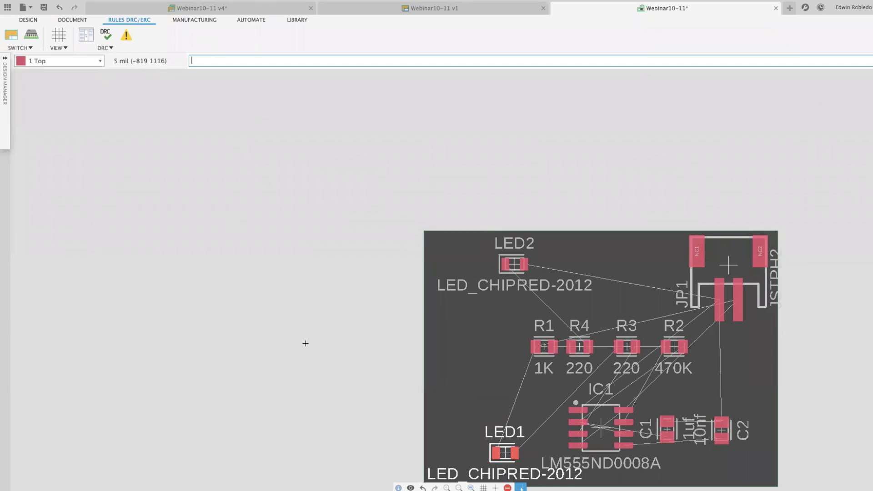
Step: Move LED2 close to the board's upper left corner and shift its LED_CHIPRED-2012 label right, inside the outline
click(471, 487)
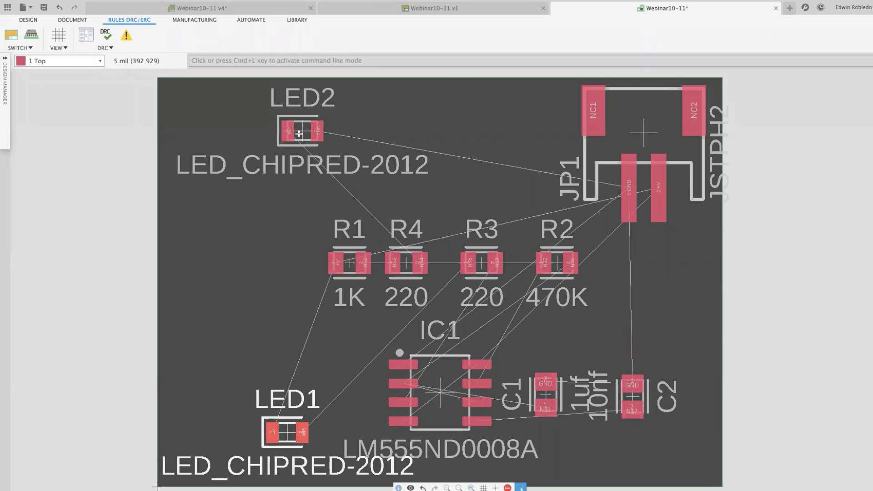
drag(302, 130, 215, 131)
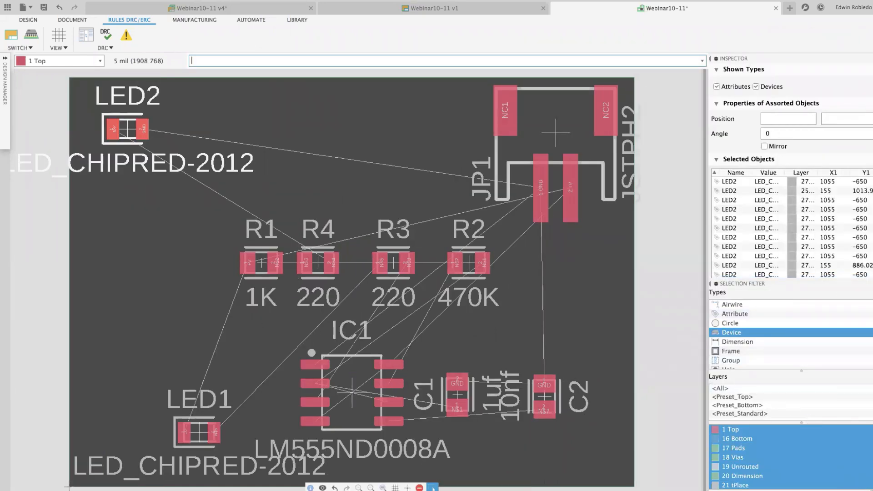
click(870, 293)
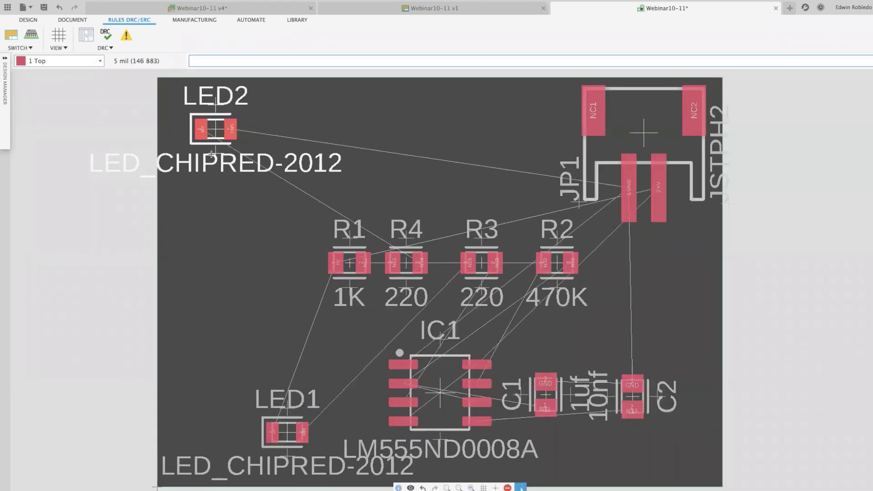
mouse_move(216, 153)
mouse_down()
mouse_move(259, 159)
mouse_move(200, 148)
mouse_move(210, 175)
mouse_move(207, 147)
mouse_move(207, 157)
mouse_up()
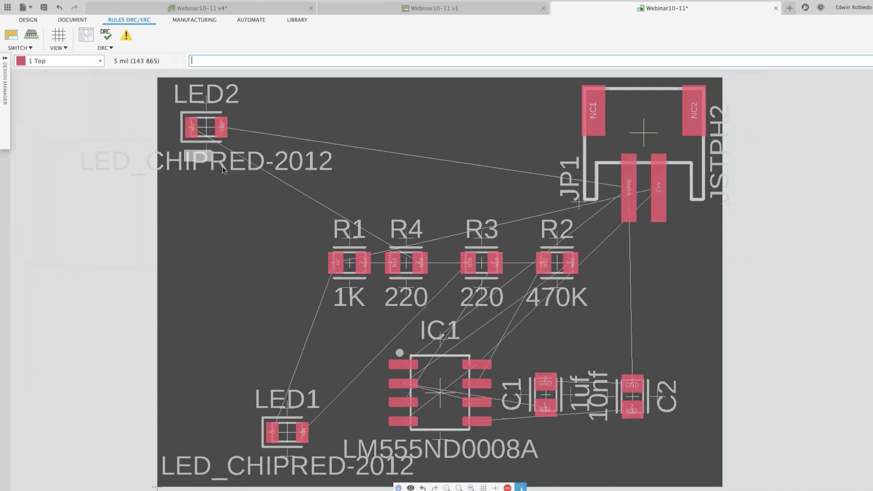
drag(206, 154, 300, 150)
Step: Move LED1 into the board's lower left corner and place its LED_CHIPRED-2012 label to its right
scroll(255, 201, down, 4)
middle_drag(253, 201, 230, 117)
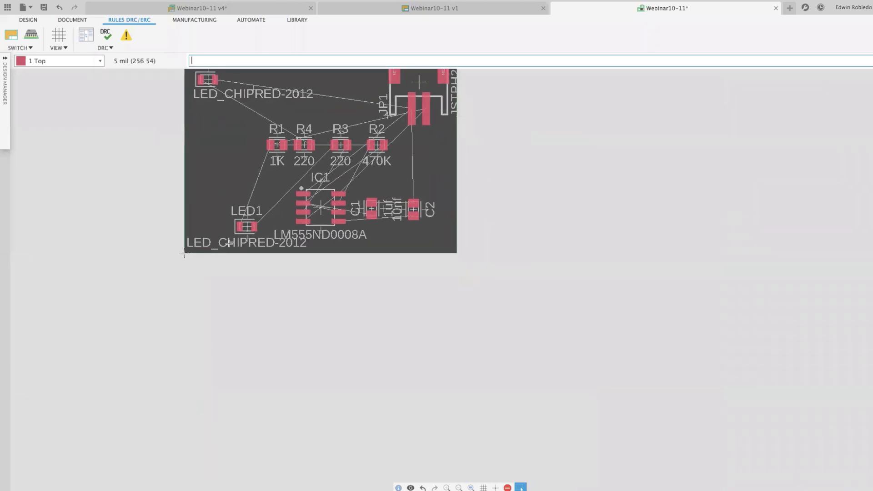
drag(248, 240, 235, 169)
drag(246, 226, 203, 239)
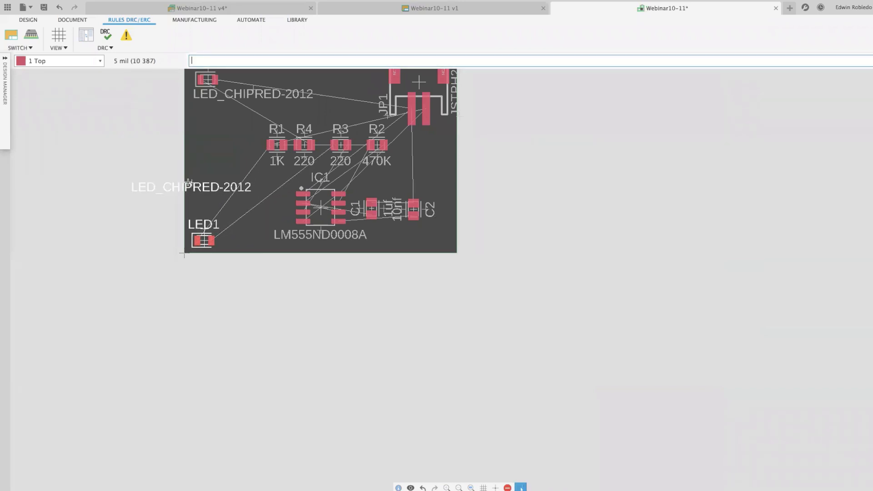
mouse_move(193, 183)
mouse_down()
mouse_move(261, 214)
mouse_move(231, 195)
mouse_move(191, 186)
mouse_move(222, 190)
mouse_move(188, 186)
mouse_up()
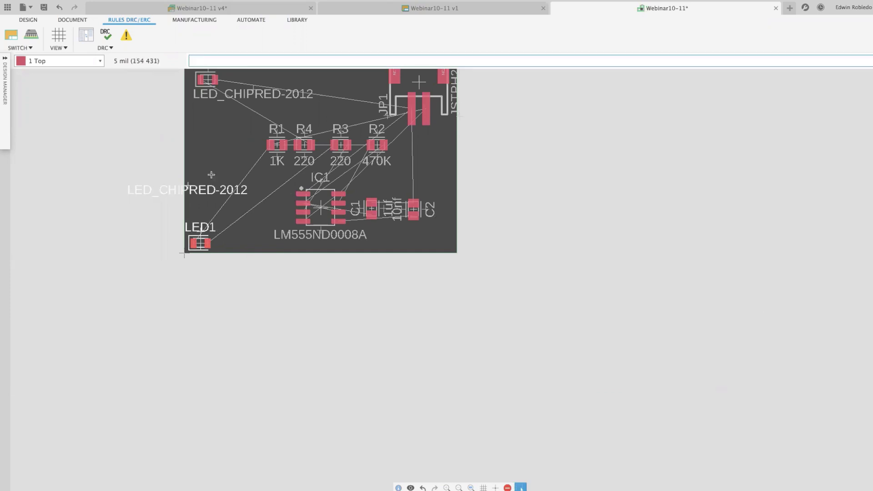
drag(211, 190, 275, 246)
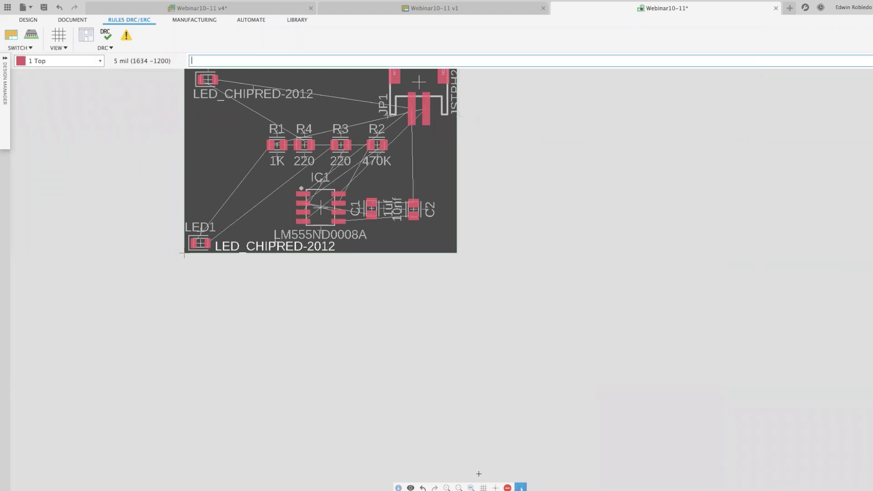
Step: Shift resistors R1, R4, R3 and R2 individually out of their common row so they sit at different heights
click(471, 488)
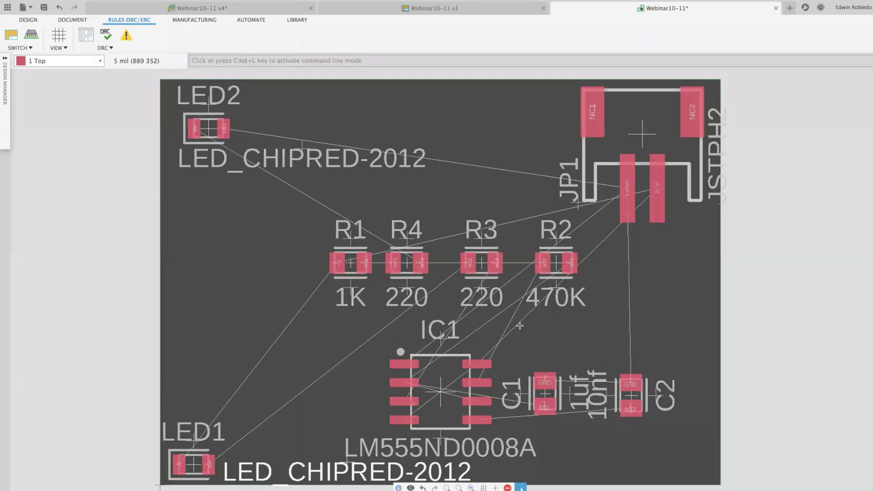
middle_drag(520, 324, 509, 321)
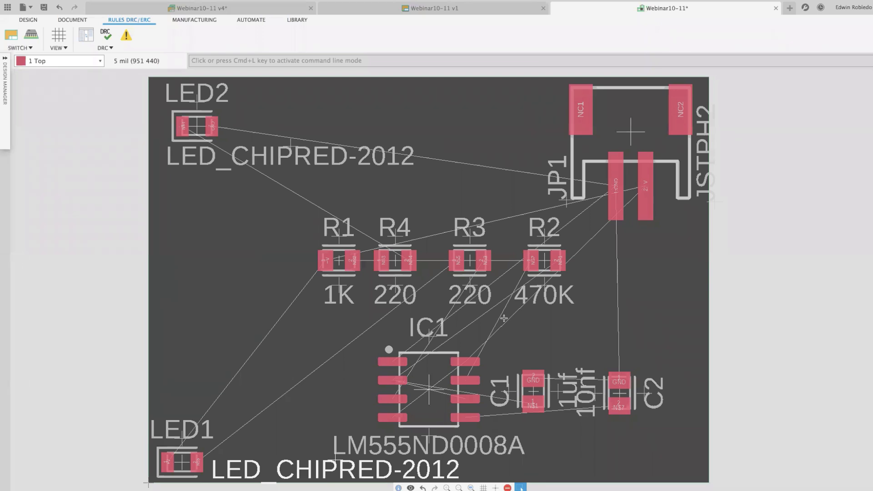
drag(335, 256, 320, 237)
drag(394, 262, 391, 275)
drag(471, 259, 470, 245)
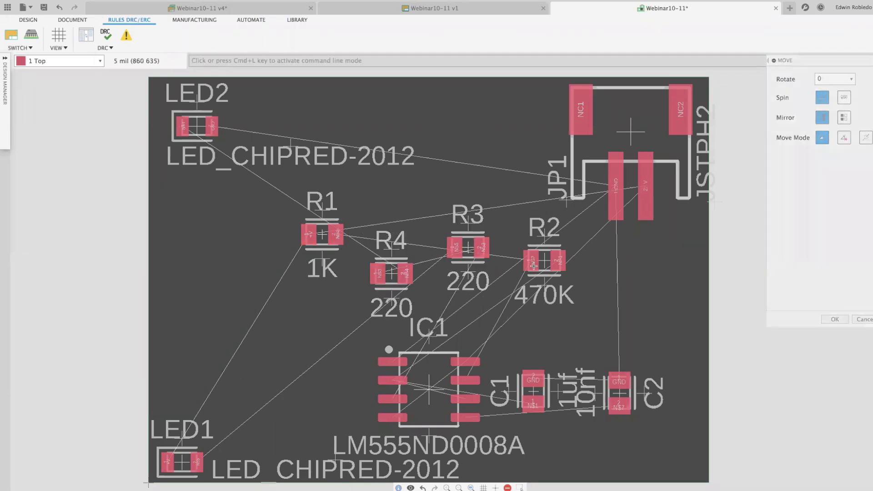
drag(548, 269, 538, 269)
middle_drag(522, 271, 515, 270)
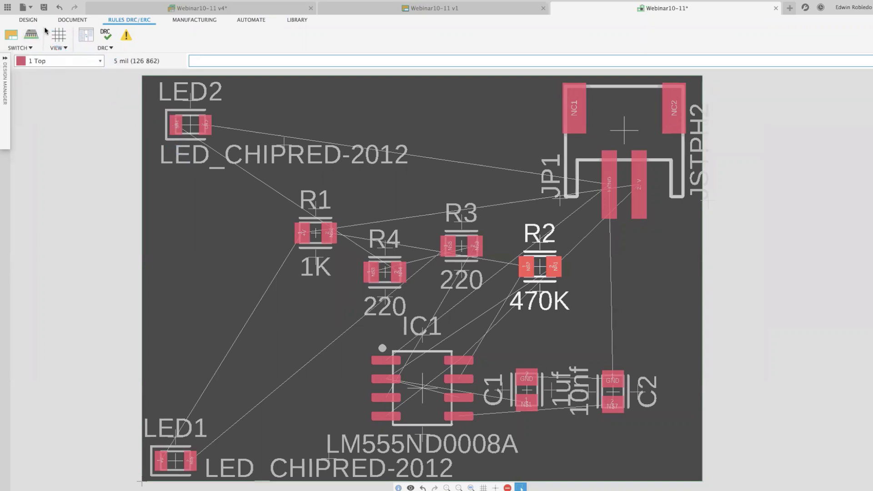
click(28, 20)
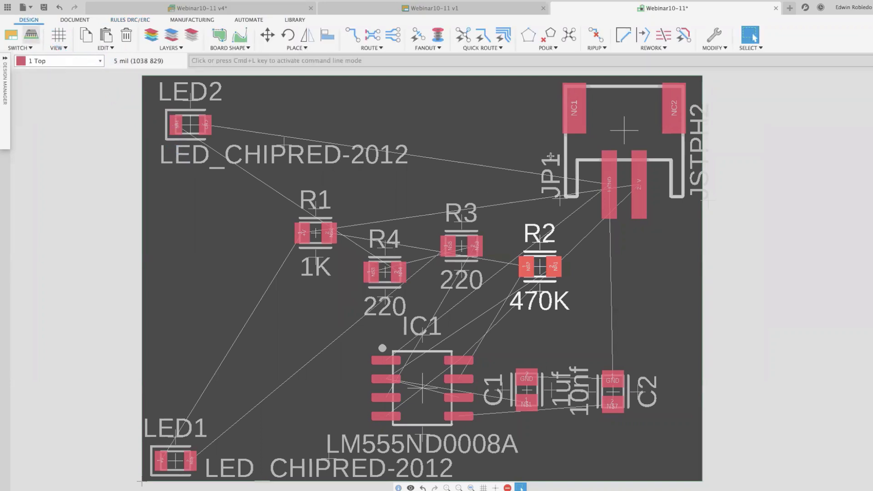
click(328, 37)
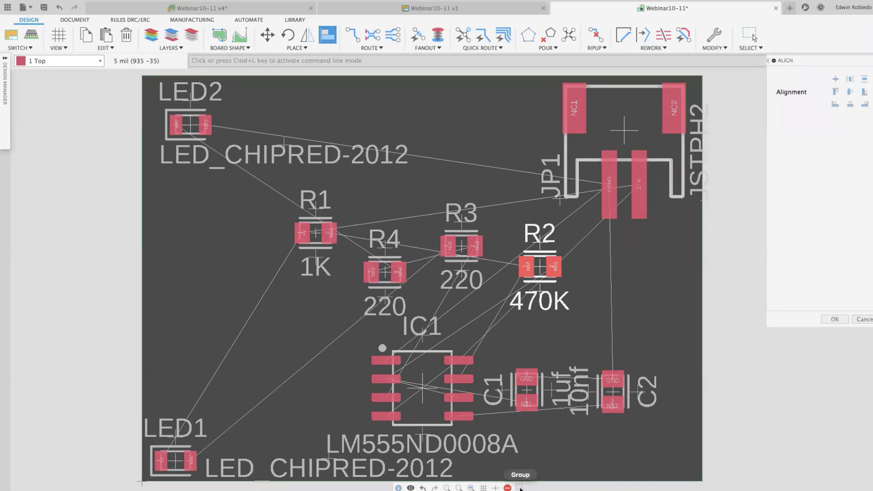
key(Escape)
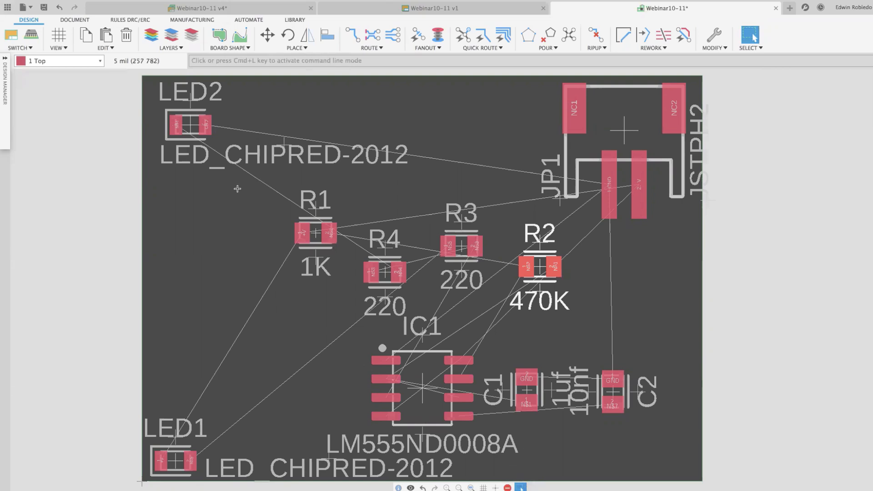
key(super+l)
drag(271, 260, 569, 334)
click(331, 43)
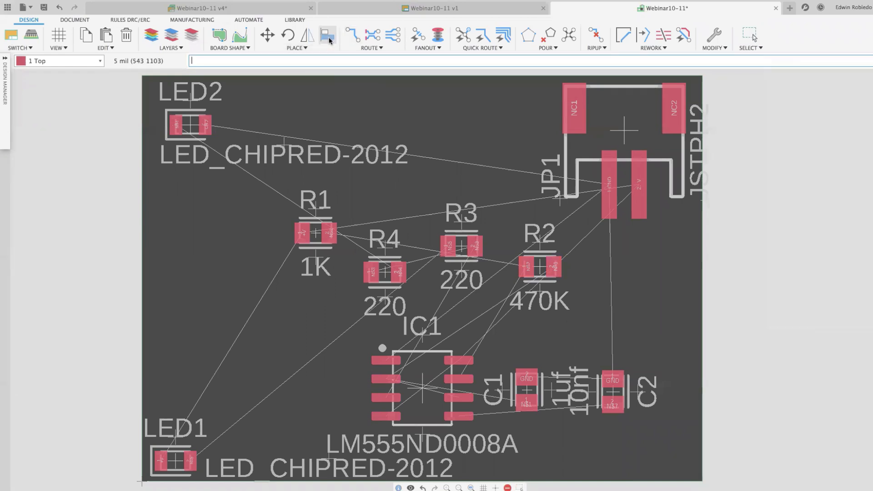
key(Escape)
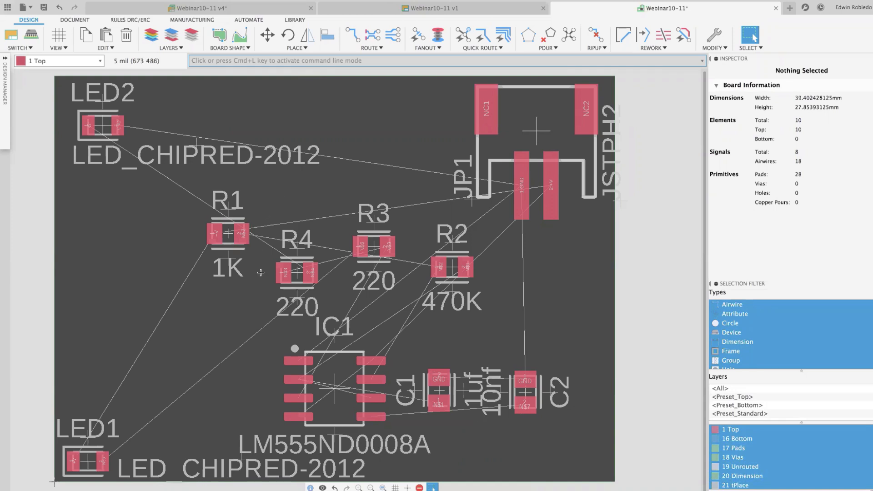
Step: Align resistors R1, R4, R3 and R2 along their bottom edges after first distributing the selection vertically
drag(153, 183, 513, 331)
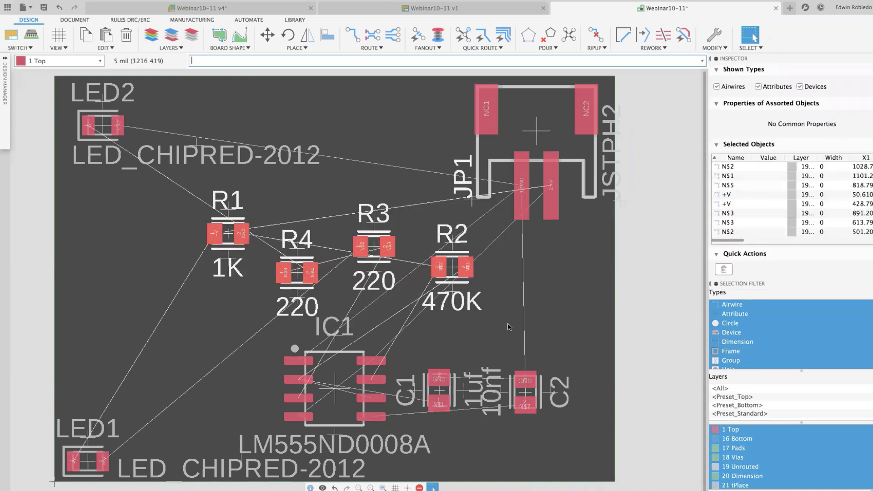
click(328, 36)
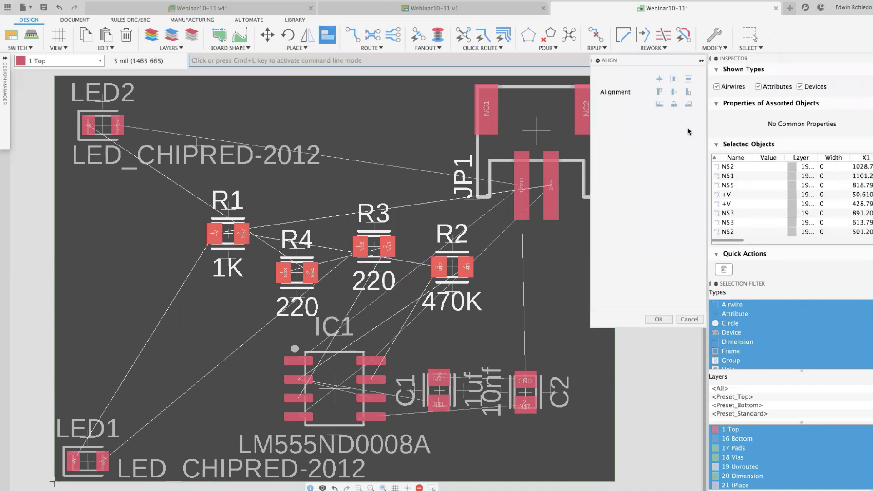
drag(651, 63, 593, 131)
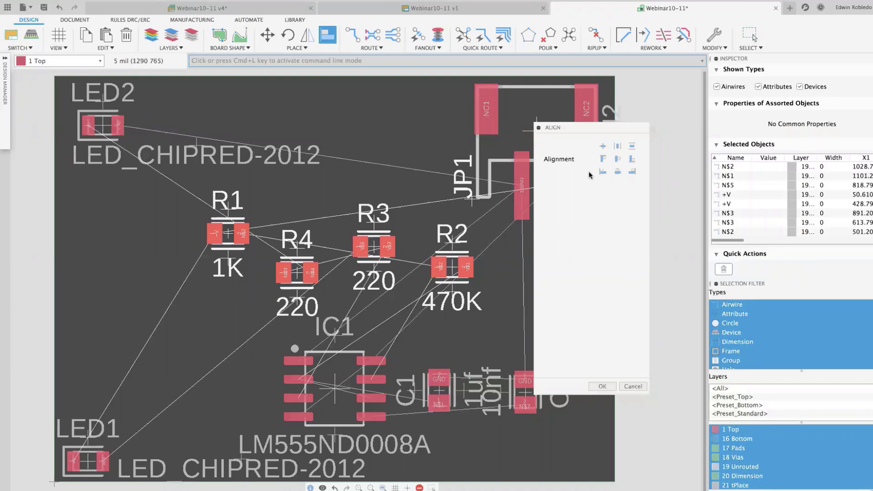
click(634, 150)
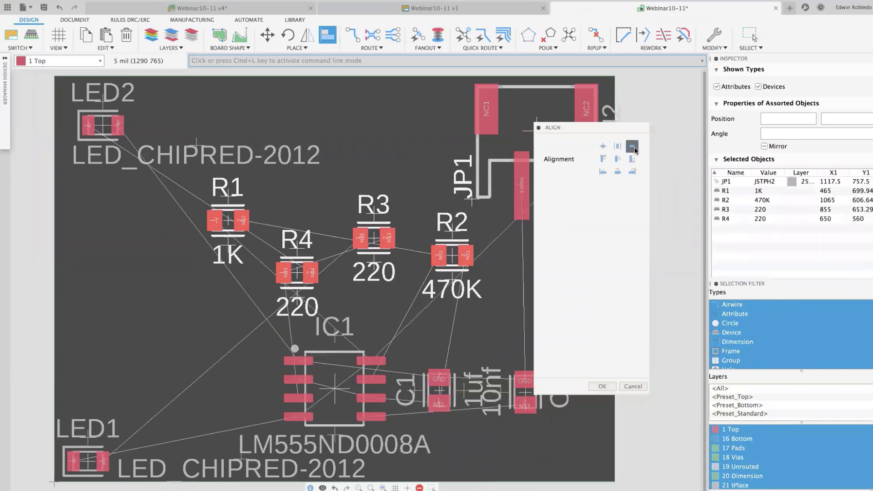
click(632, 159)
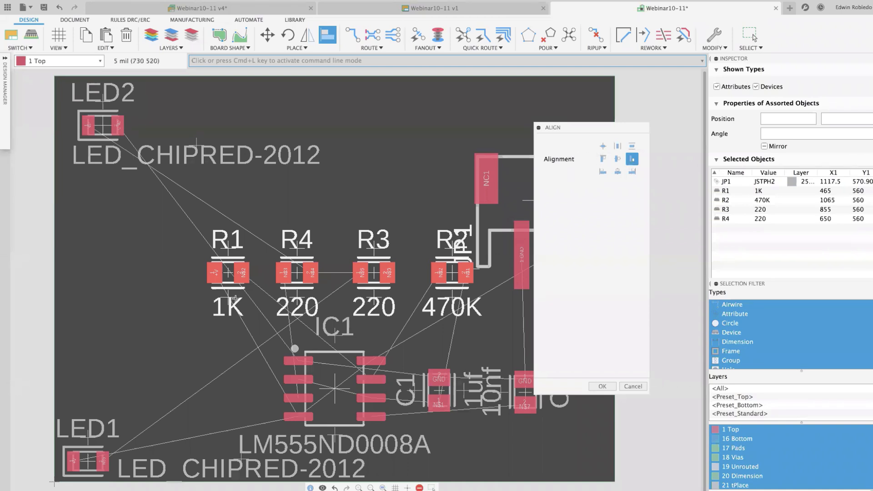
Step: Distribute the four aligned resistors evenly in the horizontal direction and accept the alignment
click(618, 146)
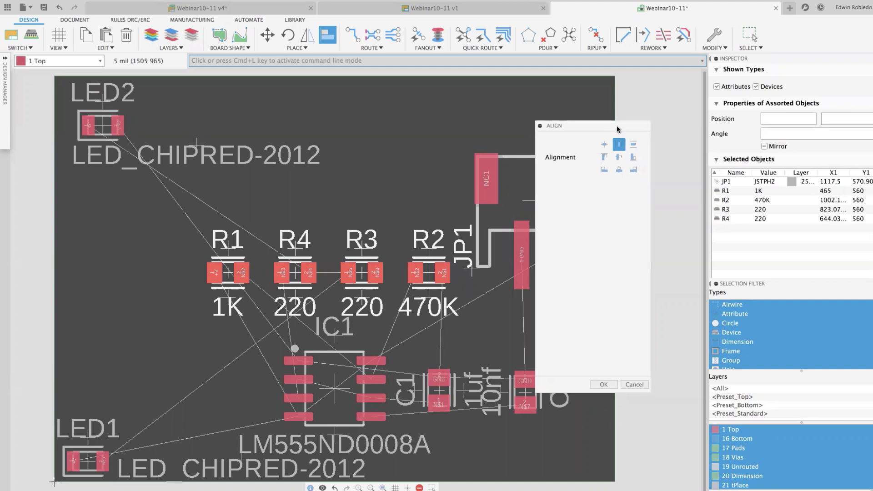
drag(617, 128, 643, 115)
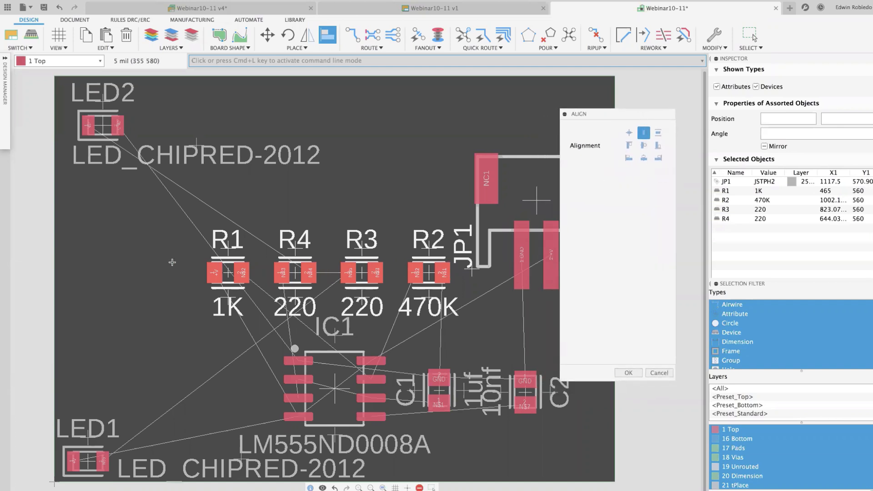
click(628, 373)
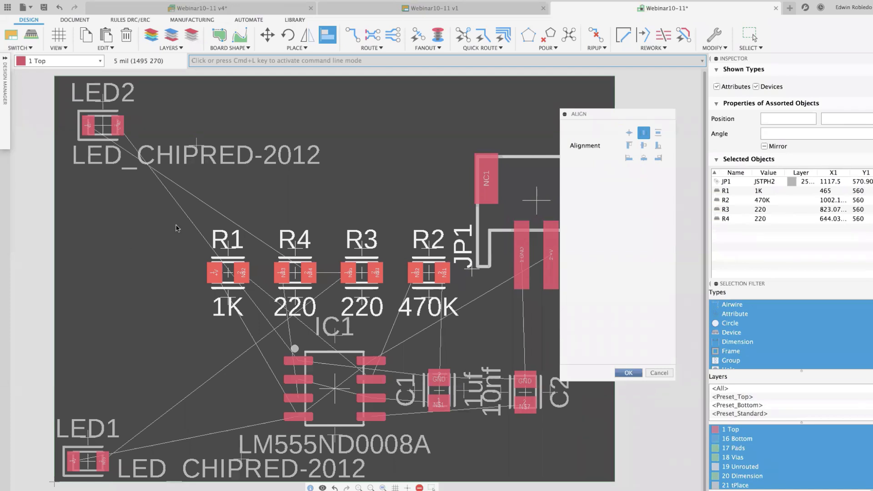
Step: Move the row of four resistors as a group up and to the left, above IC1
drag(176, 233, 280, 292)
drag(435, 305, 483, 313)
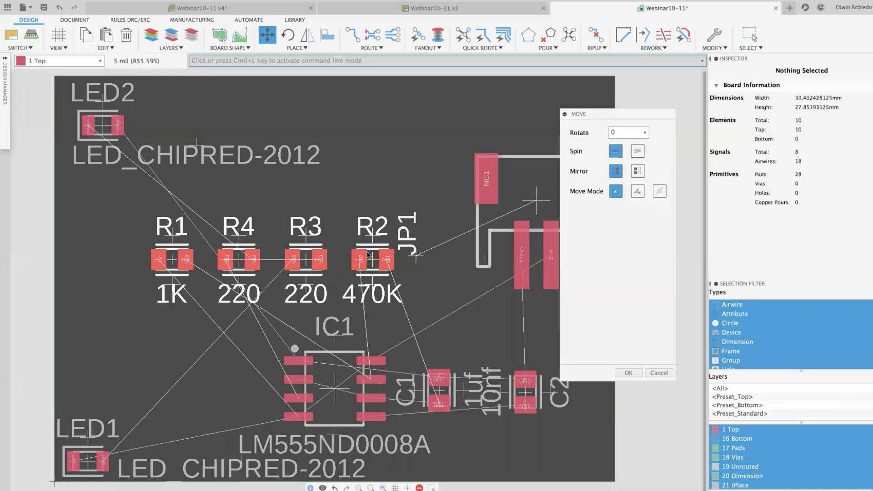
click(382, 255)
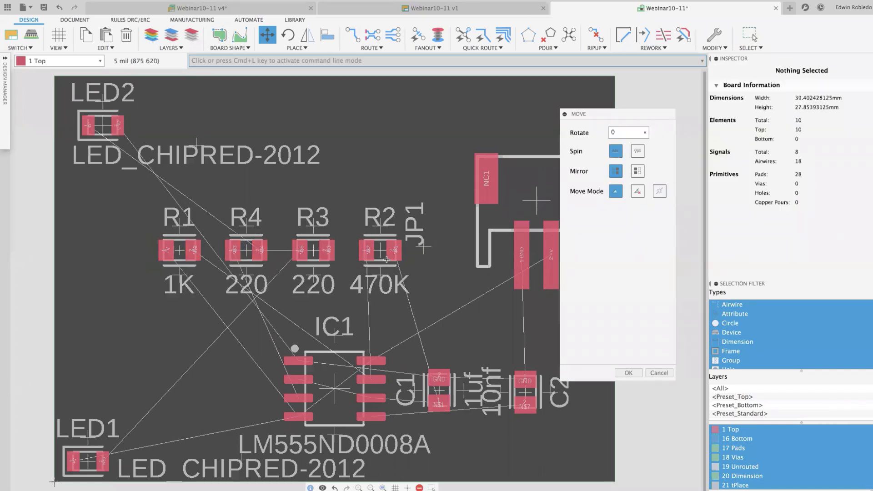
key(Escape)
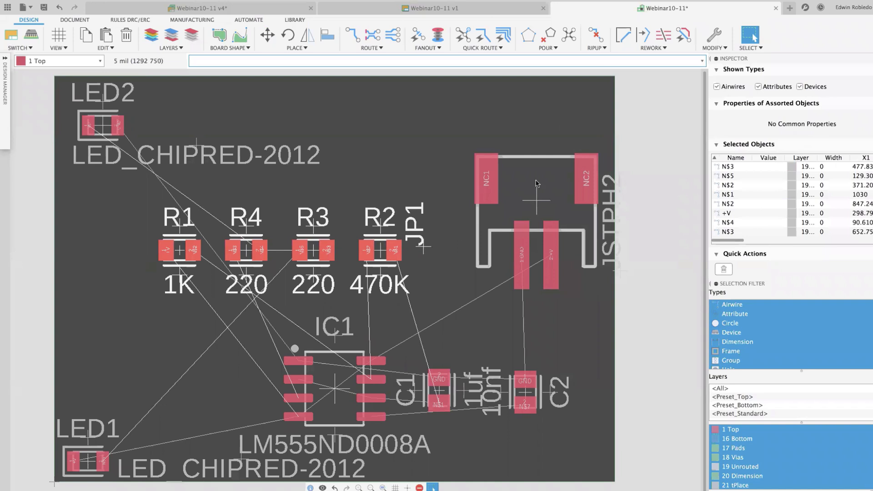
Step: Move connector JP1 up into the board's upper right corner
key(m)
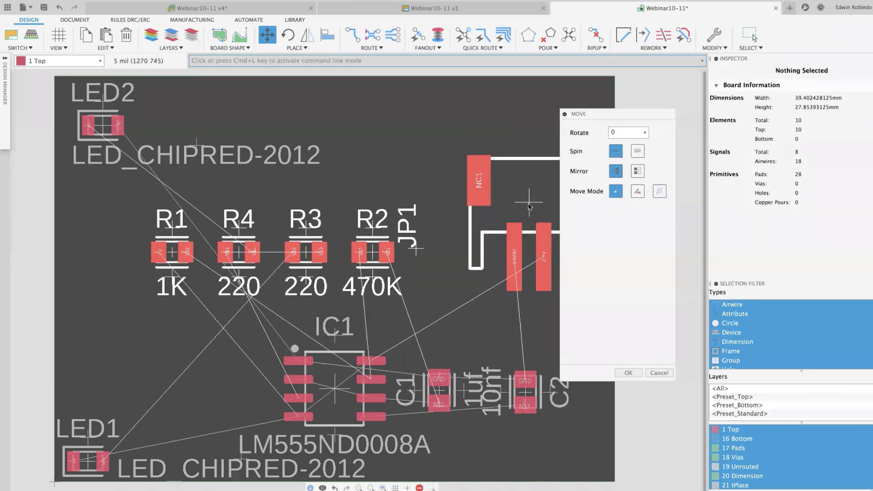
drag(528, 202, 539, 141)
key(Escape)
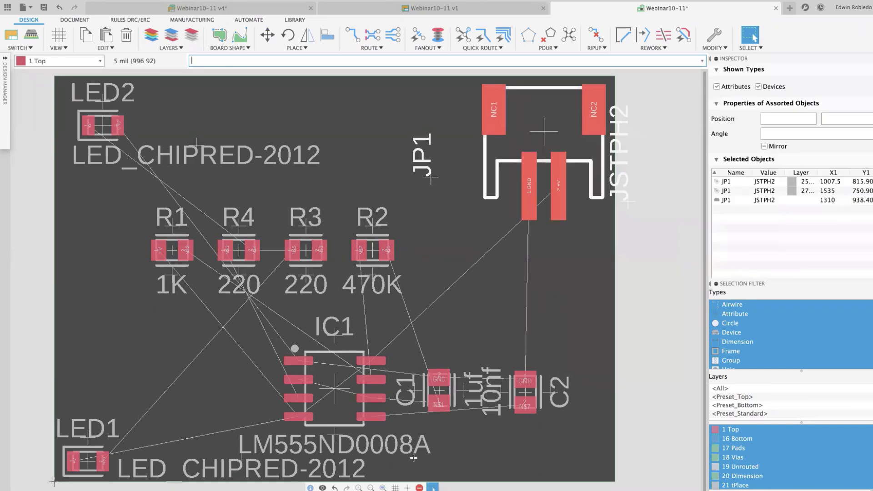
click(384, 488)
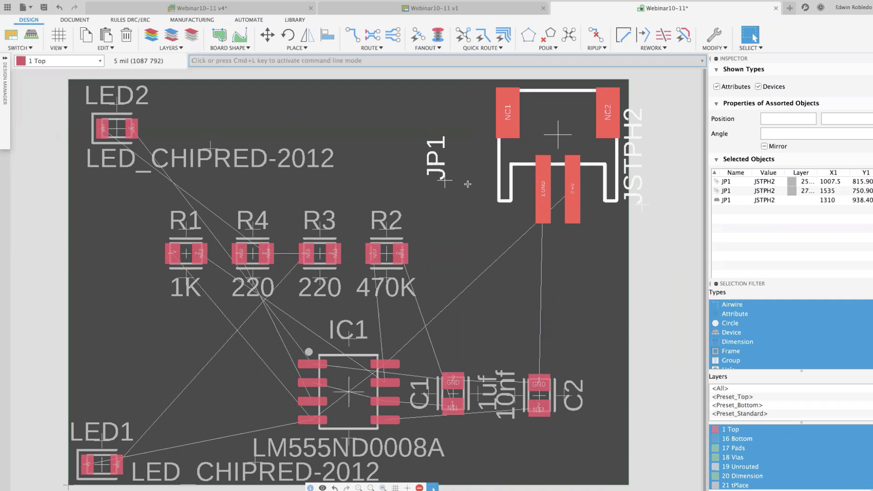
Step: Rotate the JP1 name label to horizontal and place it below the connector's left leg
drag(443, 183, 529, 213)
key(Escape)
right_click(436, 176)
key(Escape)
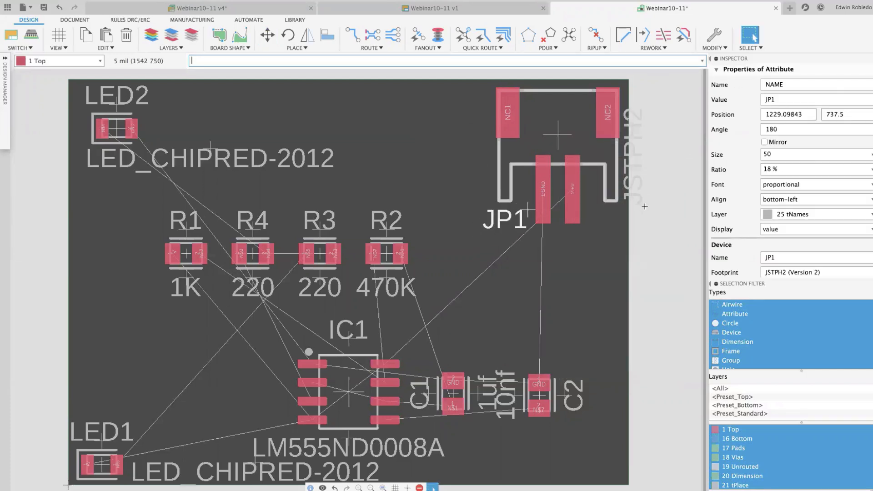
Step: Rotate the JSTPH2 value label to horizontal and place it directly below the JP1 name label
key(m)
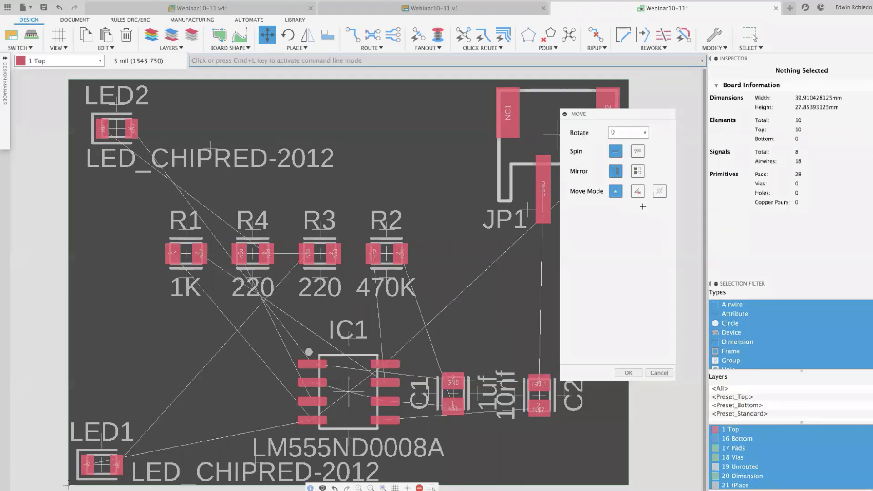
key(Escape)
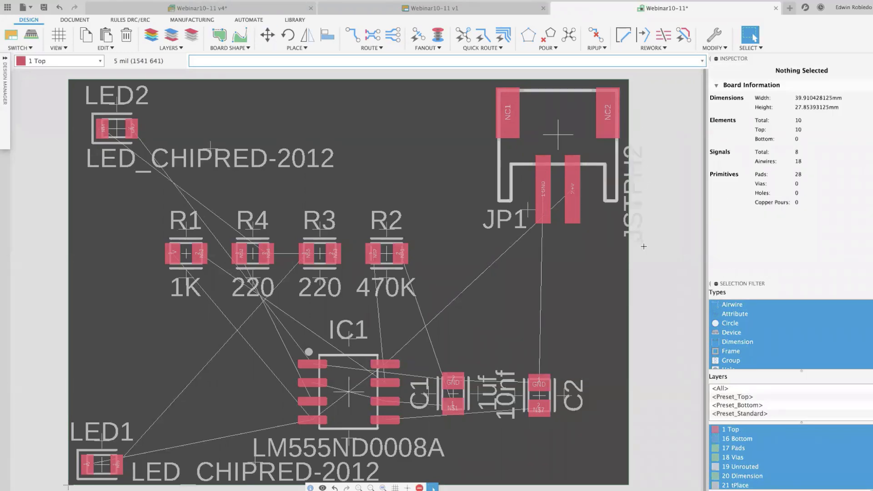
middle_drag(643, 240, 387, 237)
drag(386, 237, 317, 231)
right_click(314, 287)
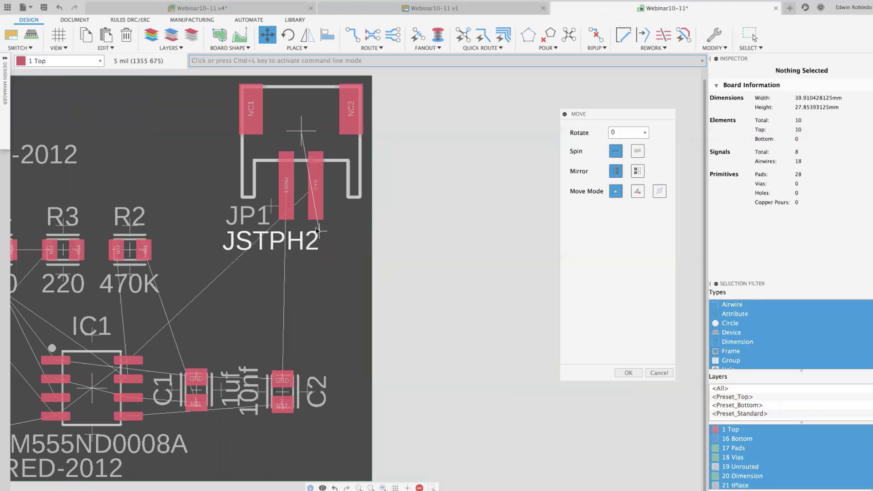
click(317, 231)
key(Escape)
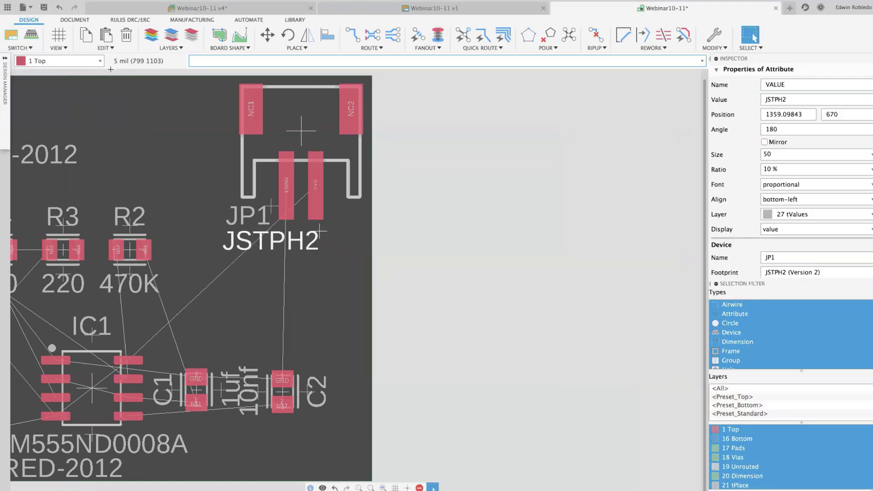
click(382, 489)
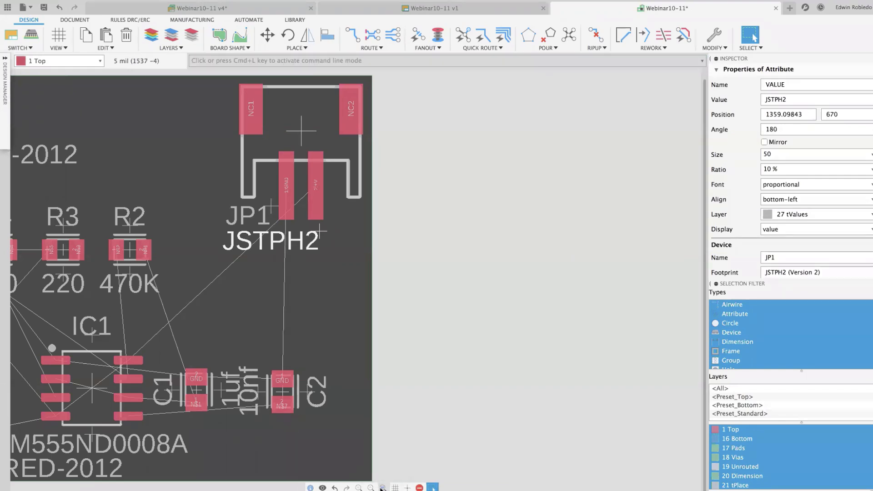
Step: Shift LED2 together with its labels slightly left and down in the board's upper left corner
middle_drag(466, 317, 462, 296)
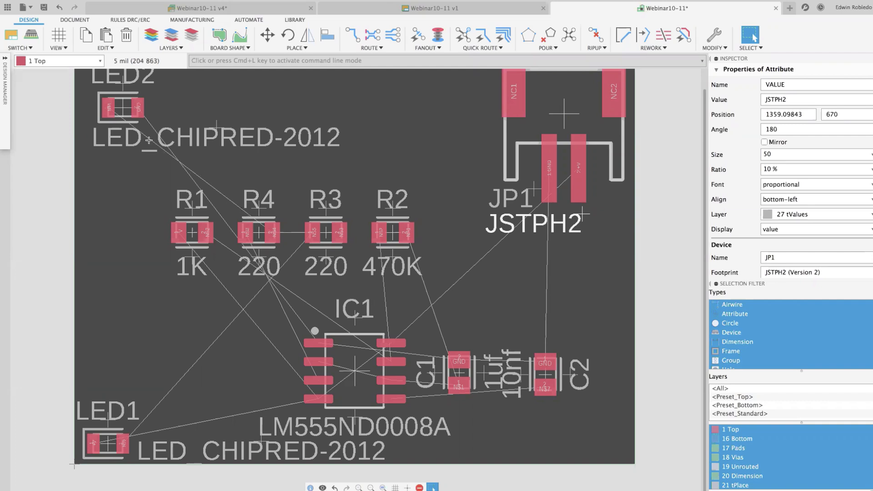
key(super+l)
drag(186, 115, 117, 118)
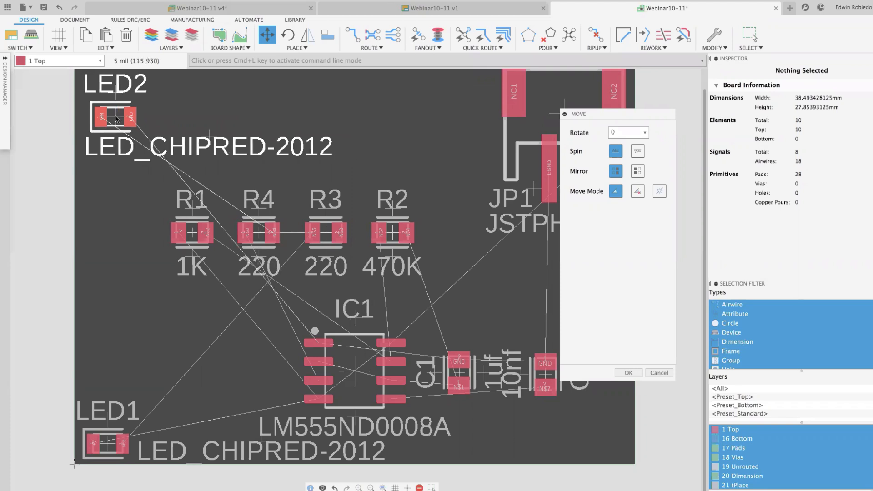
click(116, 119)
key(Escape)
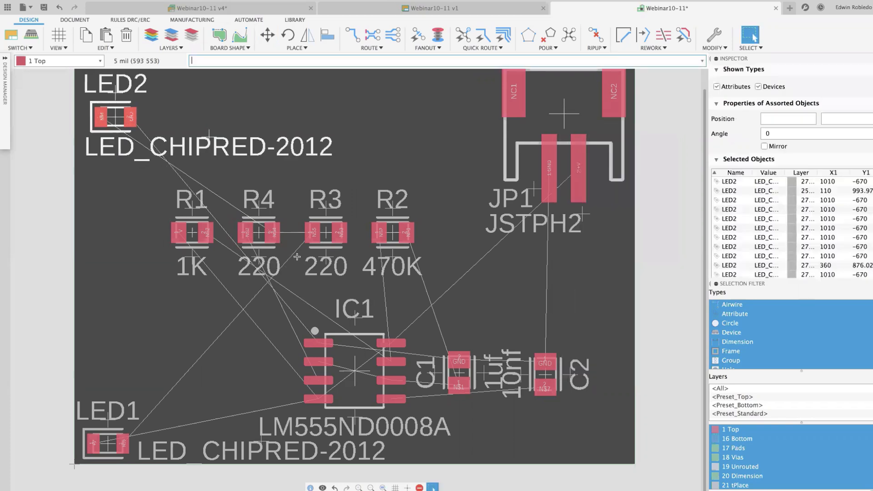
Step: Examine the pad numbers and signal names on the resistors and on IC1 up close
scroll(460, 261, up, 1)
scroll(461, 261, down, 2)
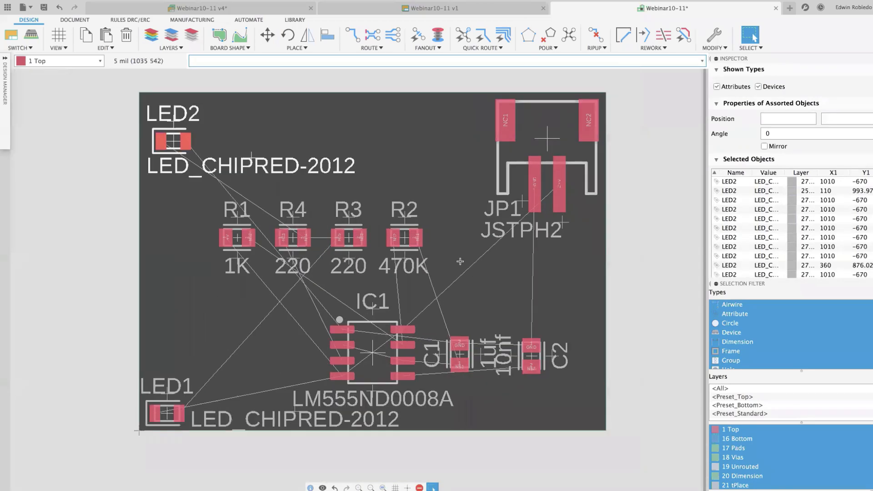
middle_drag(460, 262, 401, 254)
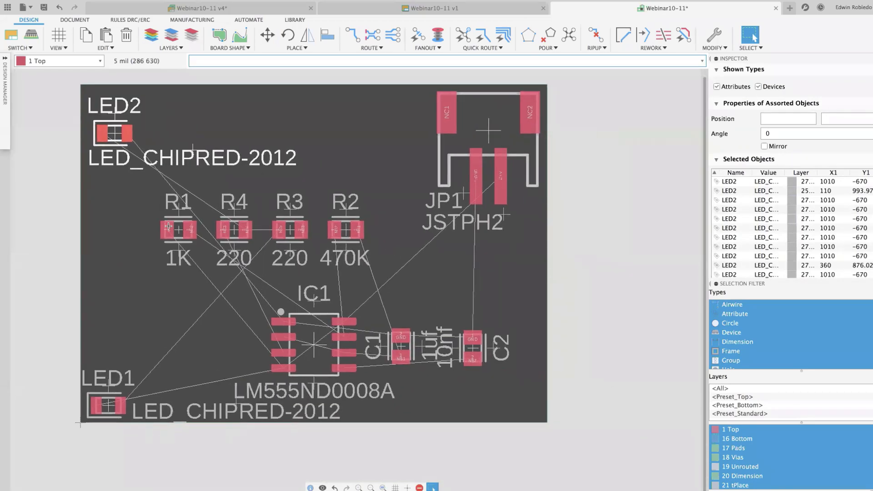
scroll(170, 227, up, 1)
scroll(171, 228, up, 3)
scroll(170, 231, up, 2)
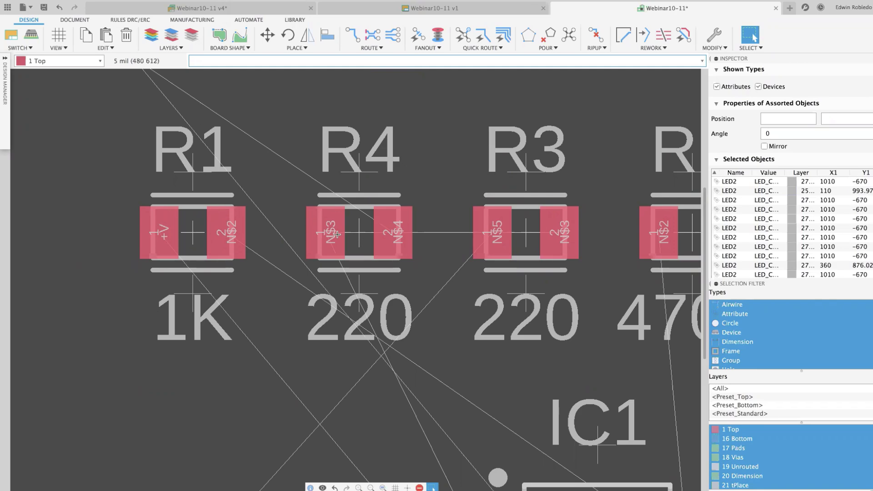
scroll(492, 281, down, 2)
scroll(492, 281, up, 2)
scroll(492, 281, down, 3)
middle_drag(568, 320, 439, 193)
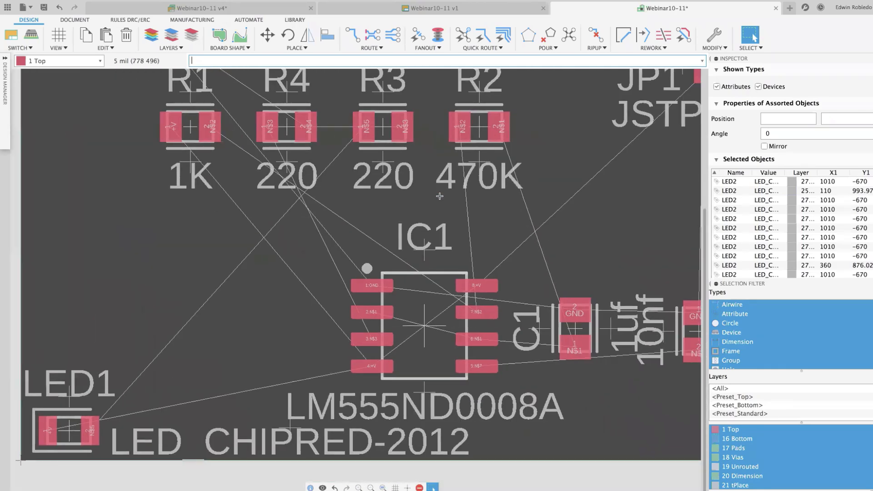
scroll(382, 291, up, 4)
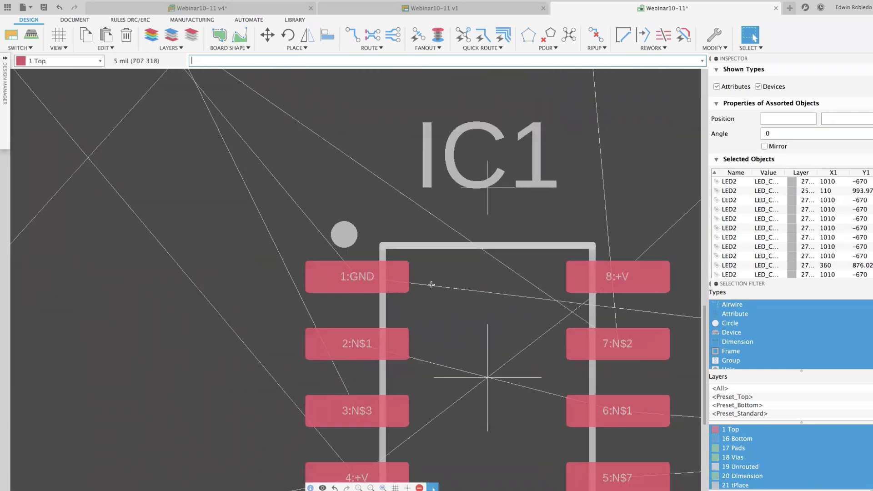
Step: Review the Electronics and Misc preferences that control pad and signal name display, then close them without changes
click(847, 9)
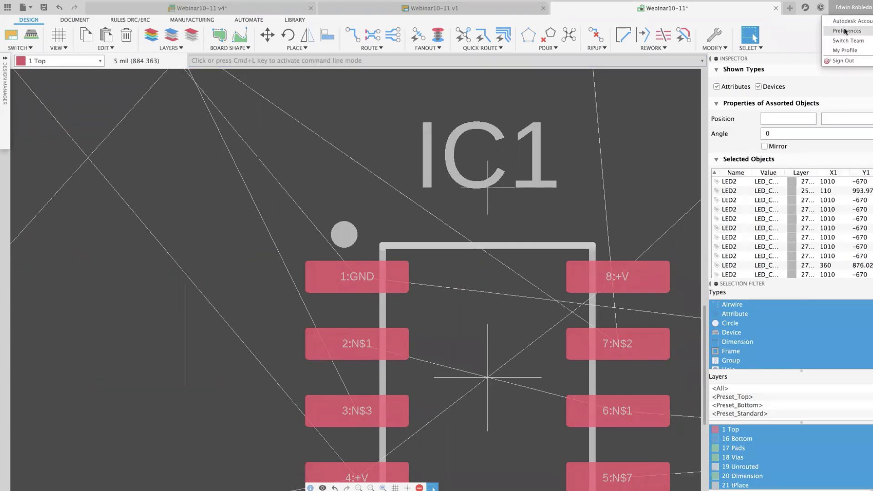
click(845, 31)
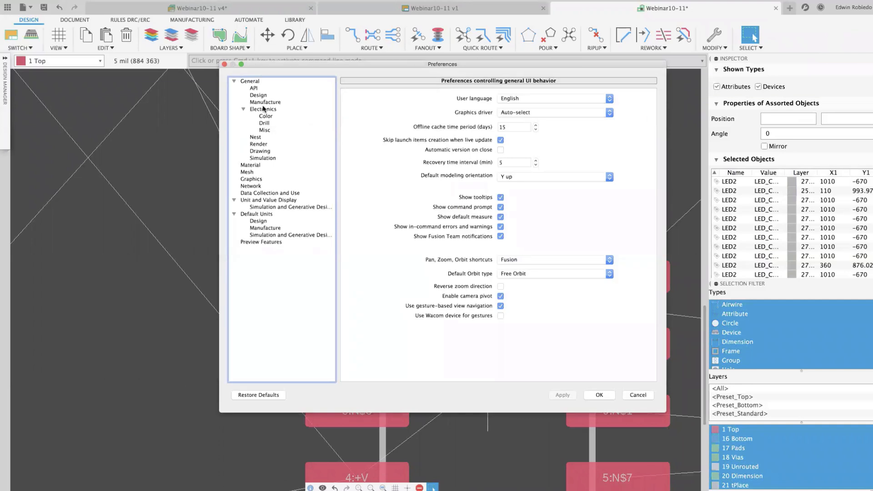
click(266, 110)
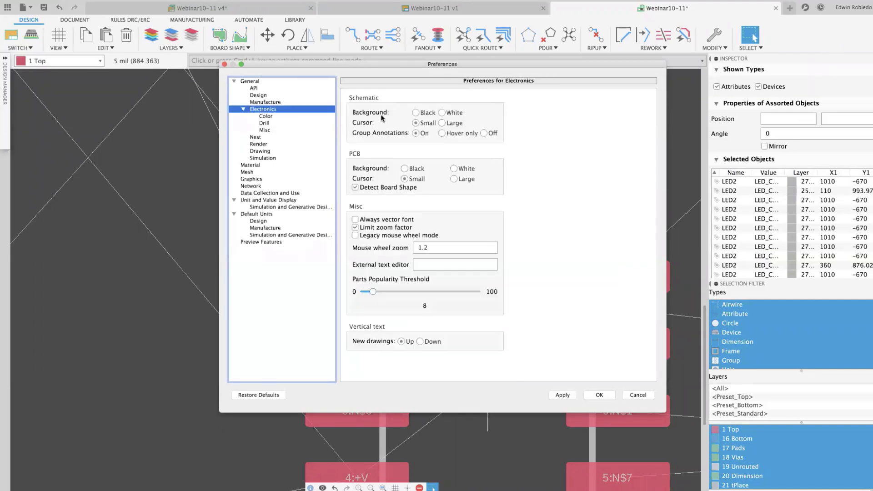
click(264, 131)
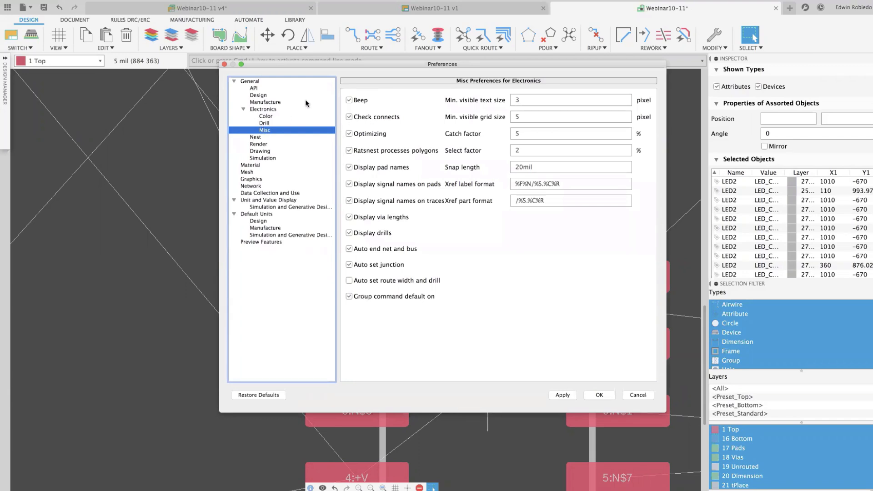
click(224, 64)
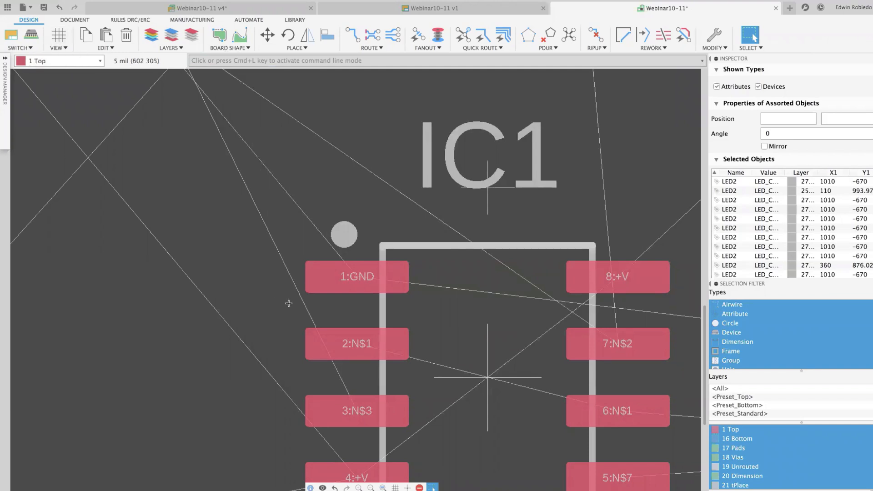
click(394, 488)
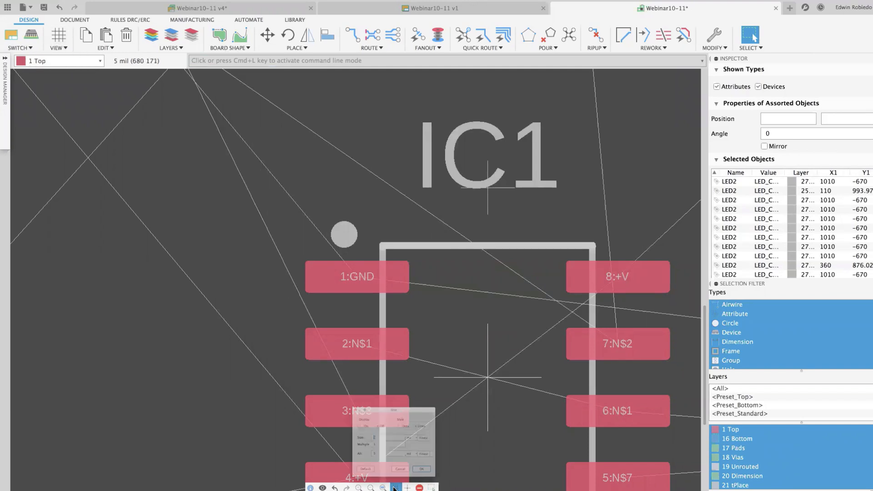
key(Escape)
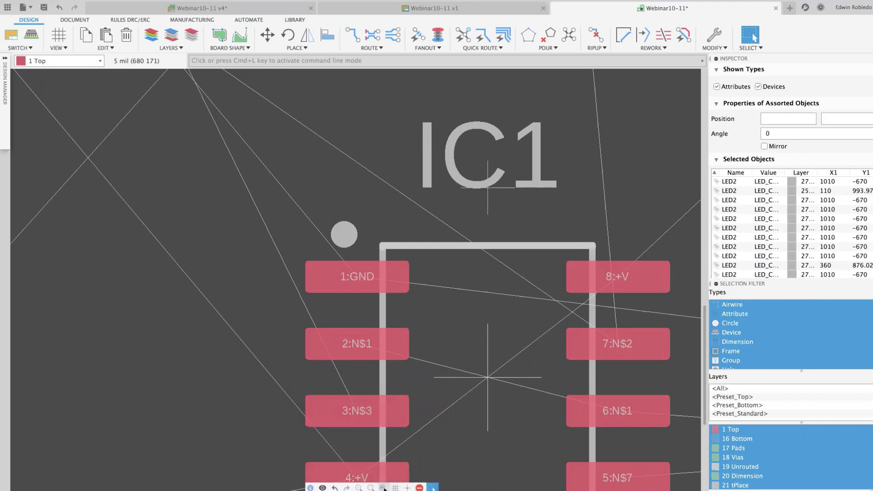
Step: Shift LED2 with its labels about 20 mil up and 5 mil left, and recalculate the board's airwires
click(383, 488)
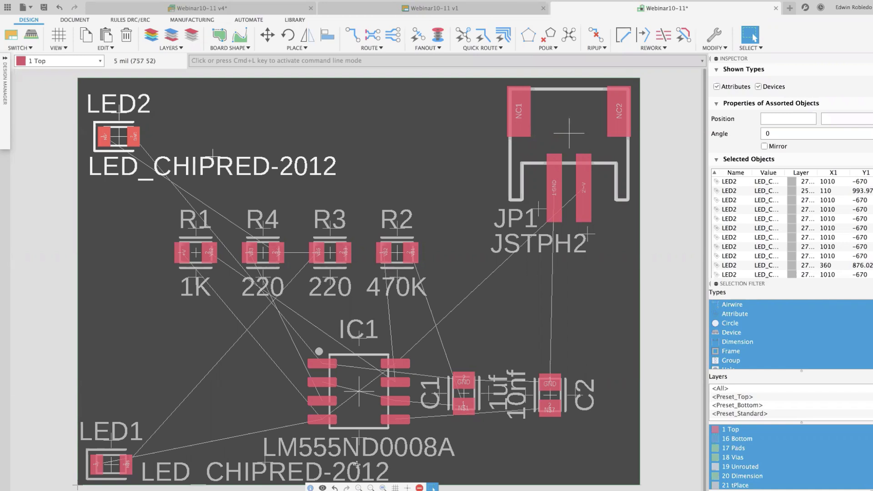
key(m)
click(119, 136)
click(119, 131)
key(Escape)
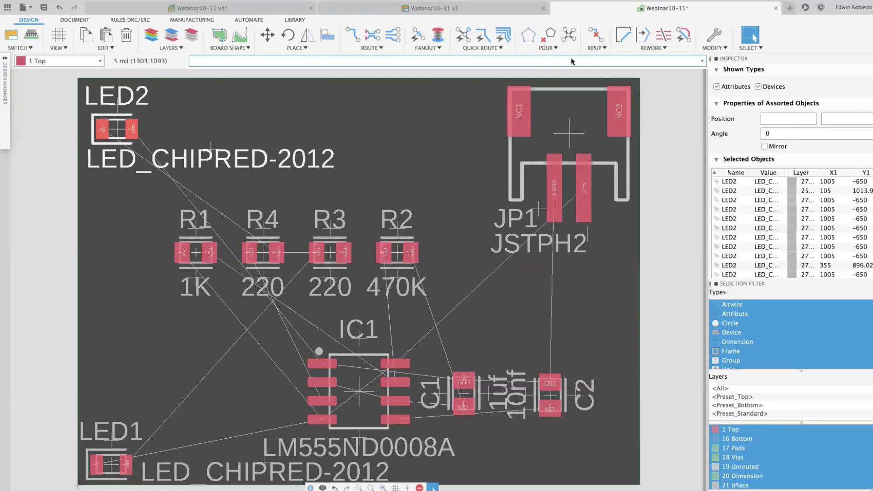
click(571, 36)
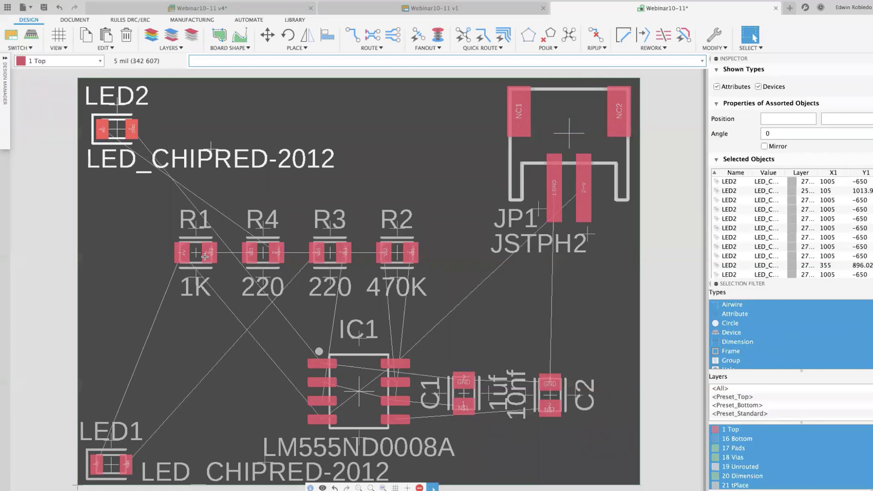
Step: Mirror LED2 and LED1 to the bottom side of the board
middle_drag(202, 272, 206, 253)
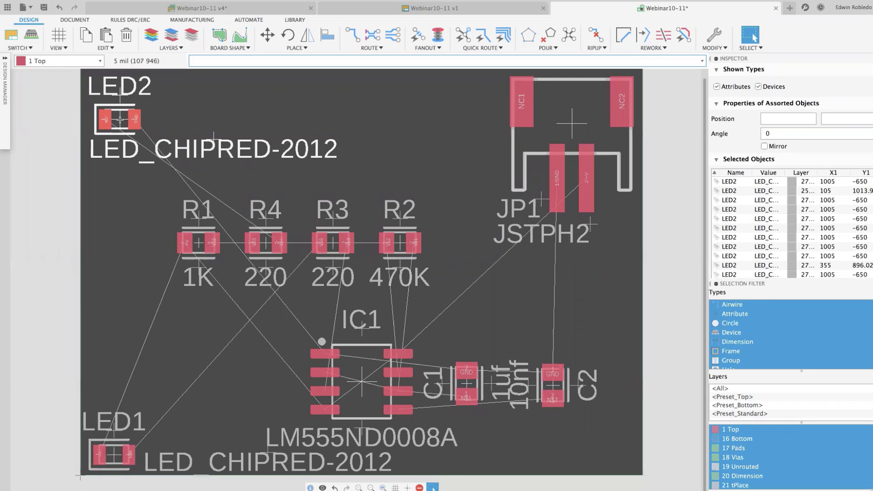
right_click(120, 119)
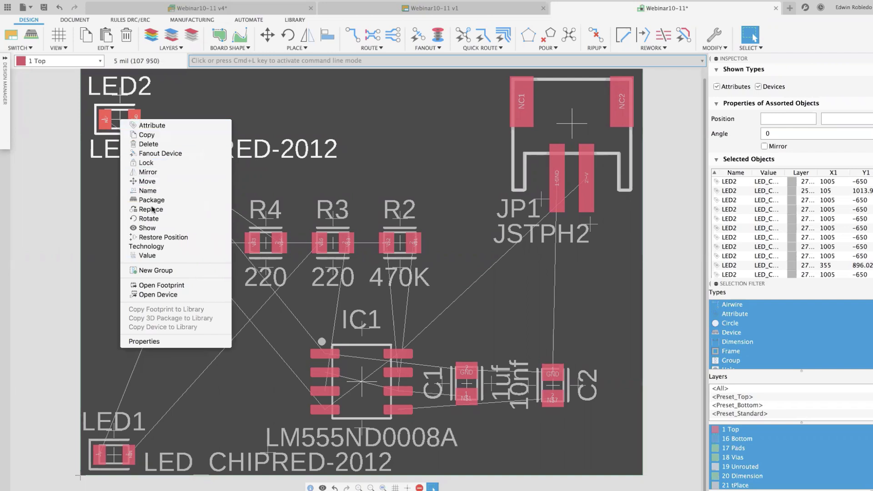
click(159, 177)
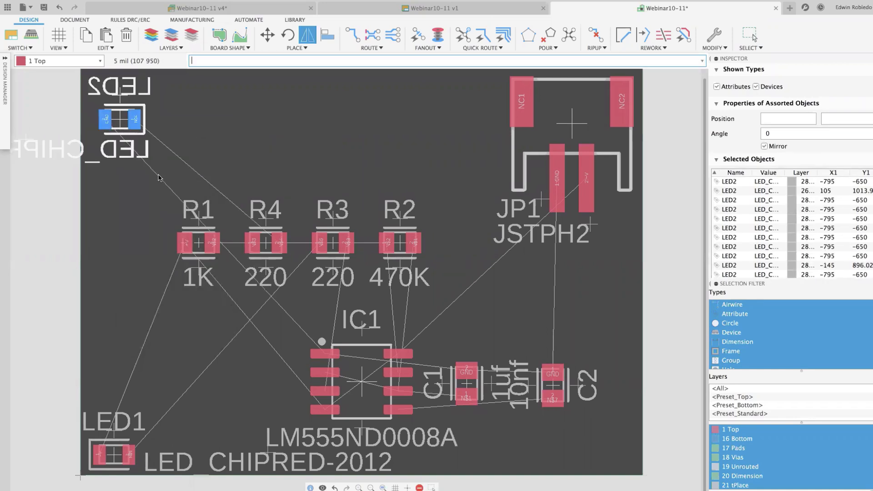
click(304, 40)
click(113, 454)
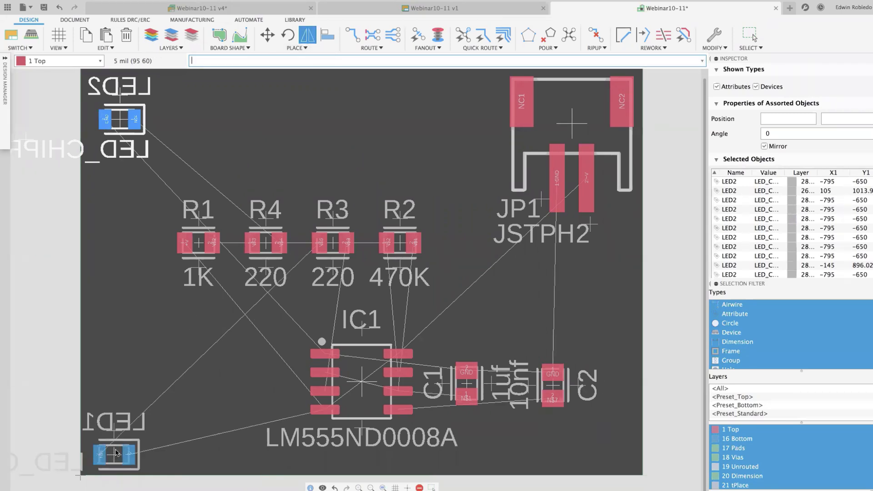
scroll(157, 137, up, 5)
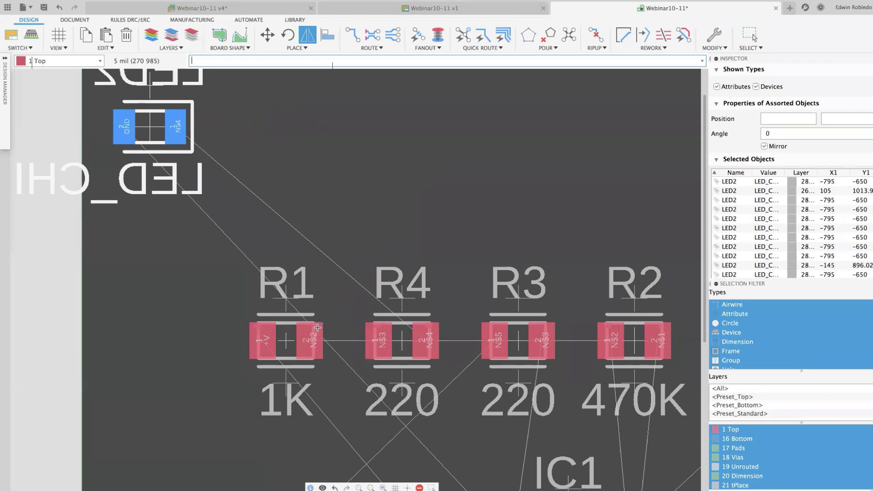
scroll(333, 218, up, 3)
scroll(333, 219, down, 3)
scroll(334, 219, down, 4)
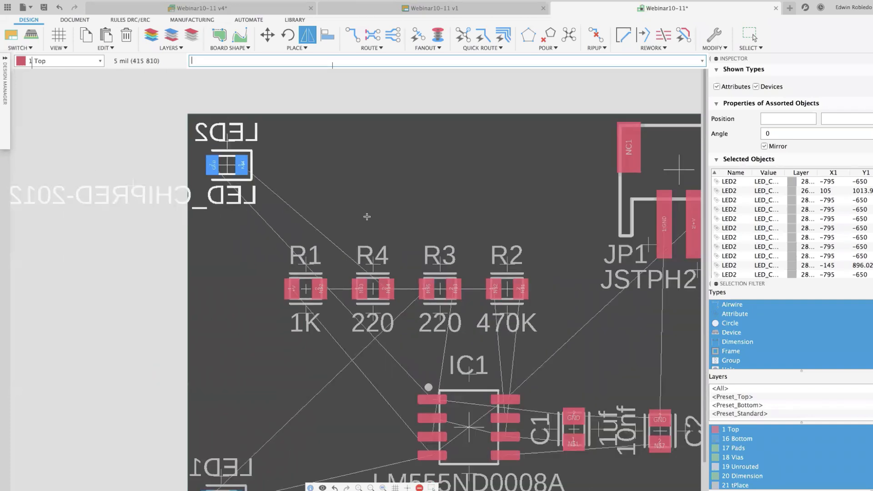
middle_drag(332, 199, 382, 152)
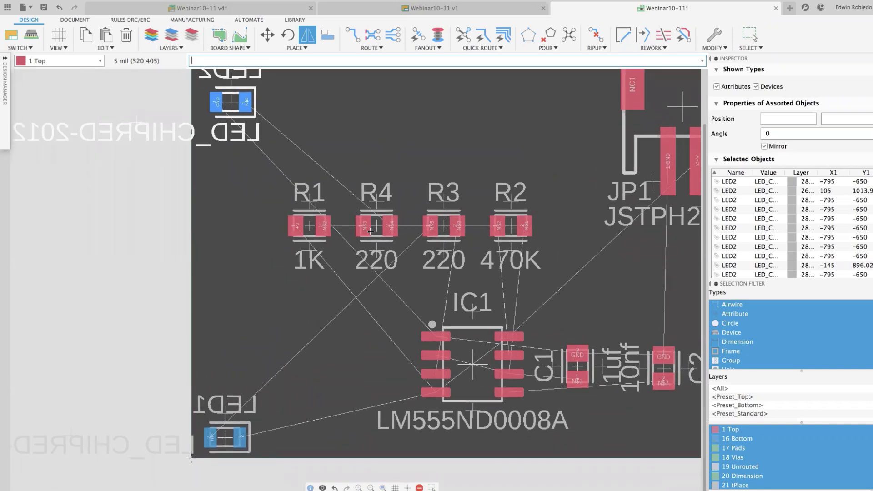
key(Escape)
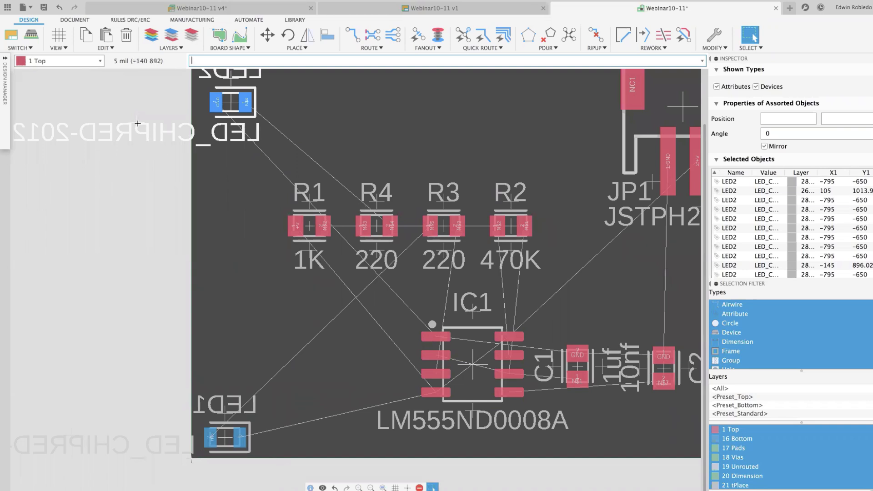
Step: Nudge the mirrored LED2 slightly down and move its value label onto the board, directly below the LED
key(m)
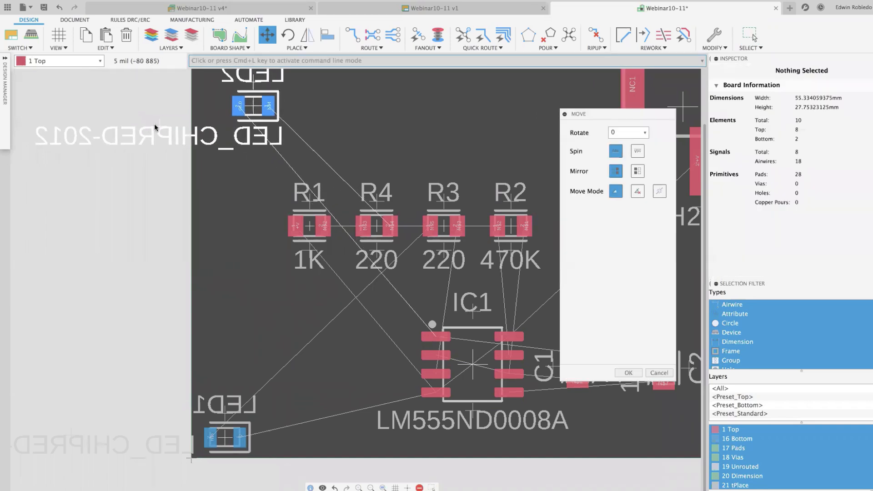
drag(140, 128, 136, 123)
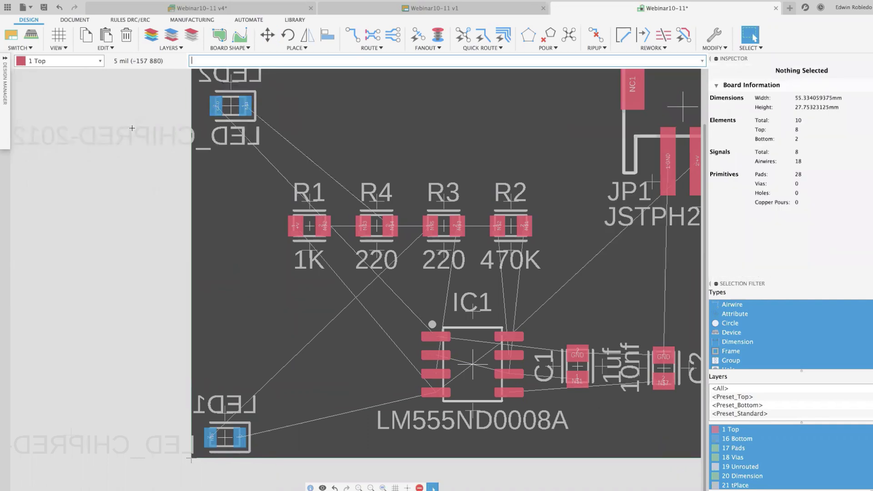
drag(134, 127, 325, 126)
Step: Move LED1's mirrored value label onto the board, immediately right of LED1 along the lower edge
middle_drag(314, 263, 351, 136)
click(271, 244)
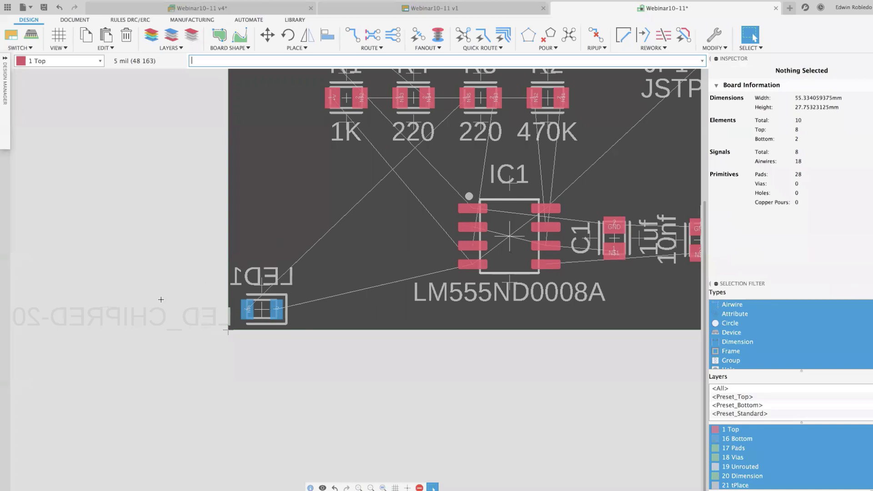
drag(109, 305, 419, 307)
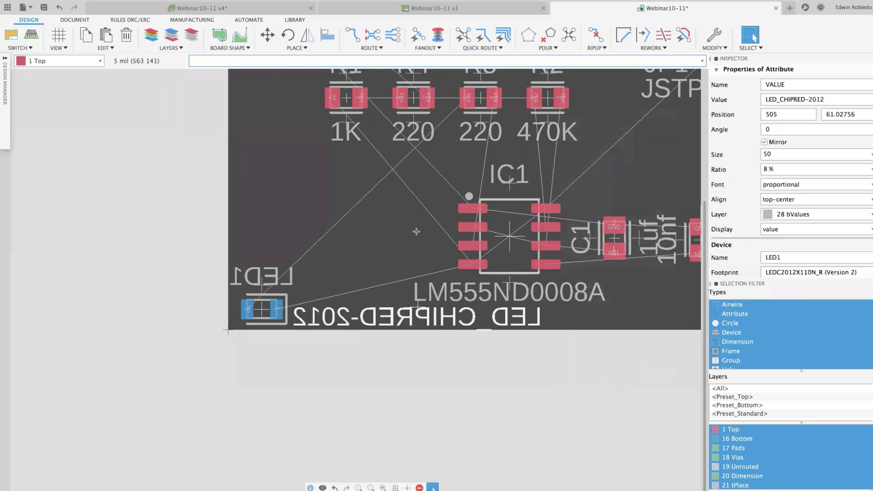
middle_drag(395, 238, 249, 310)
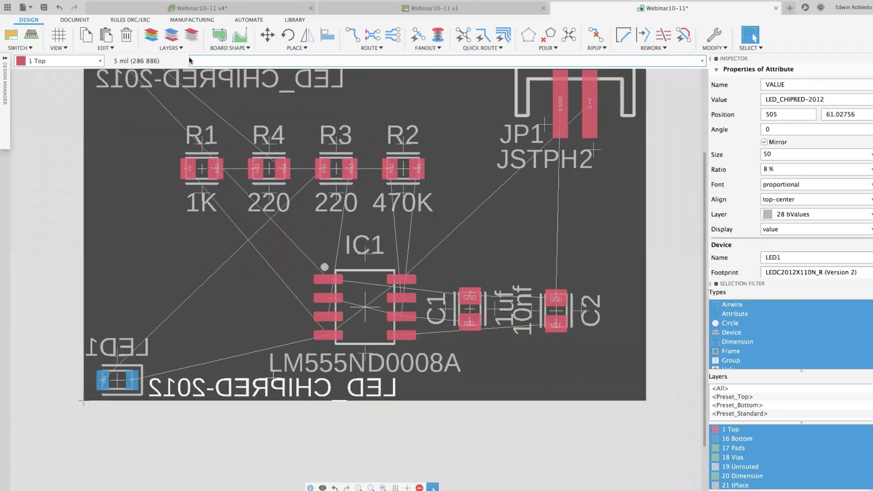
click(383, 487)
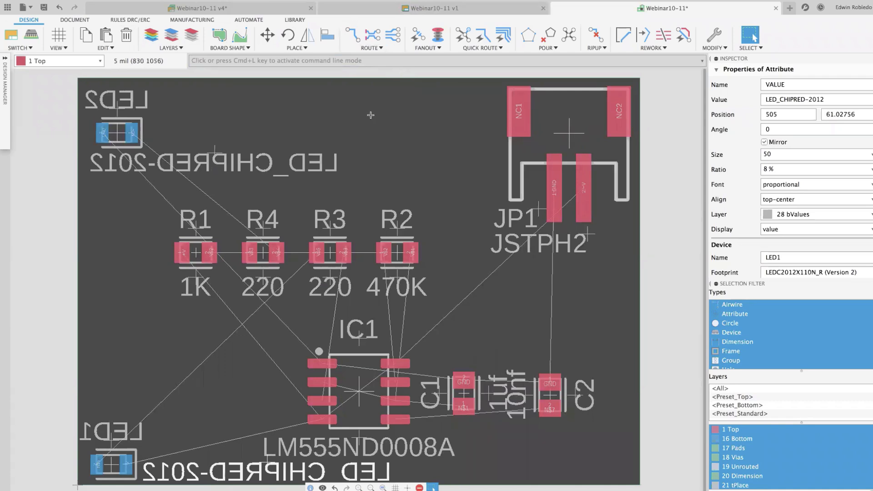
drag(261, 180, 348, 40)
click(370, 48)
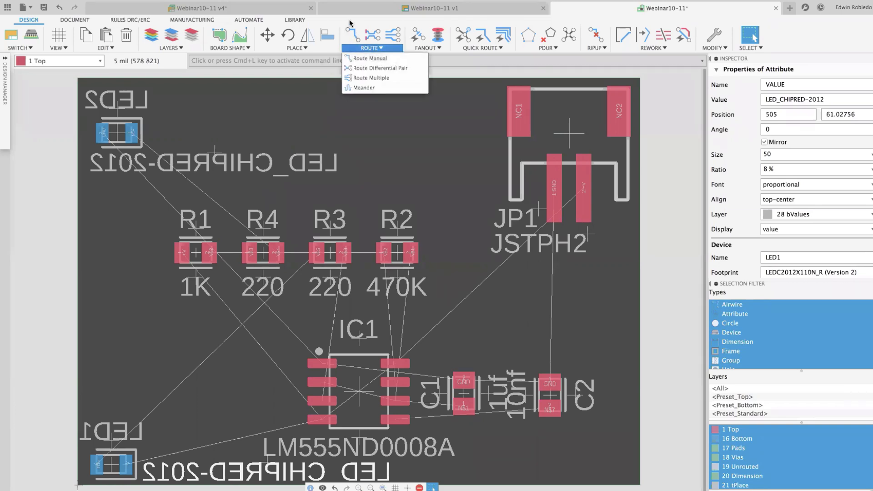
click(354, 32)
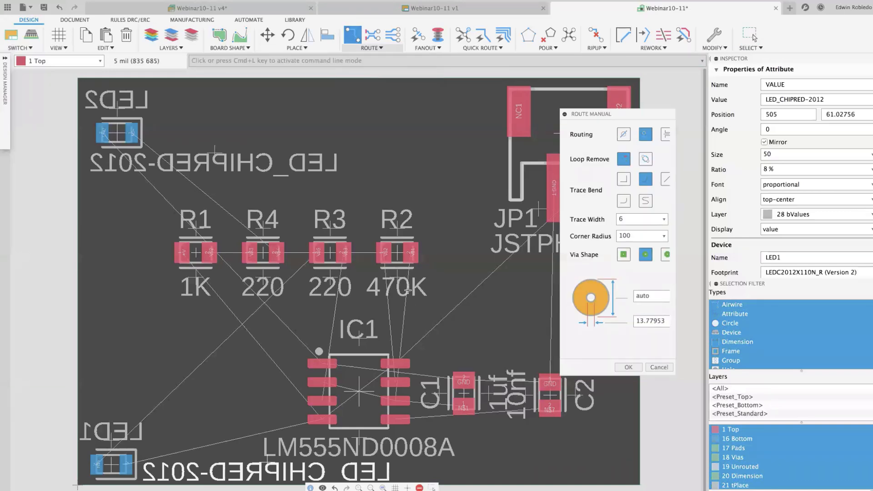
middle_drag(372, 273, 362, 261)
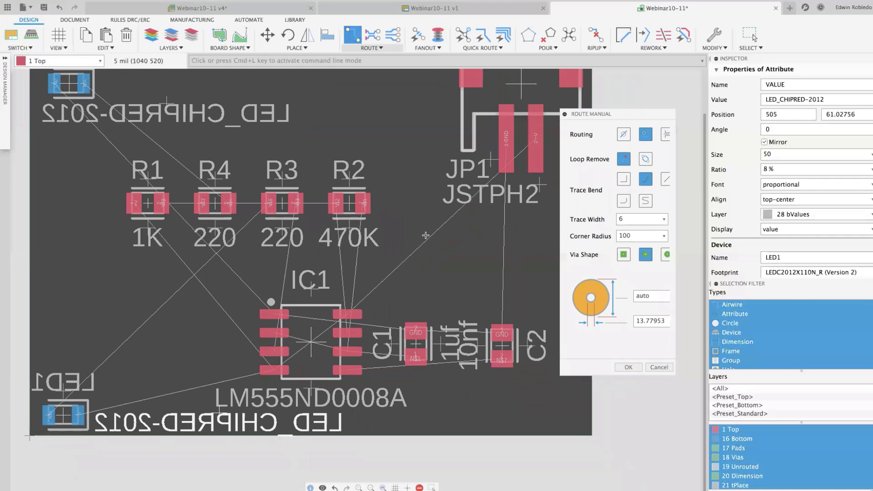
middle_drag(505, 145, 452, 143)
scroll(429, 158, up, 5)
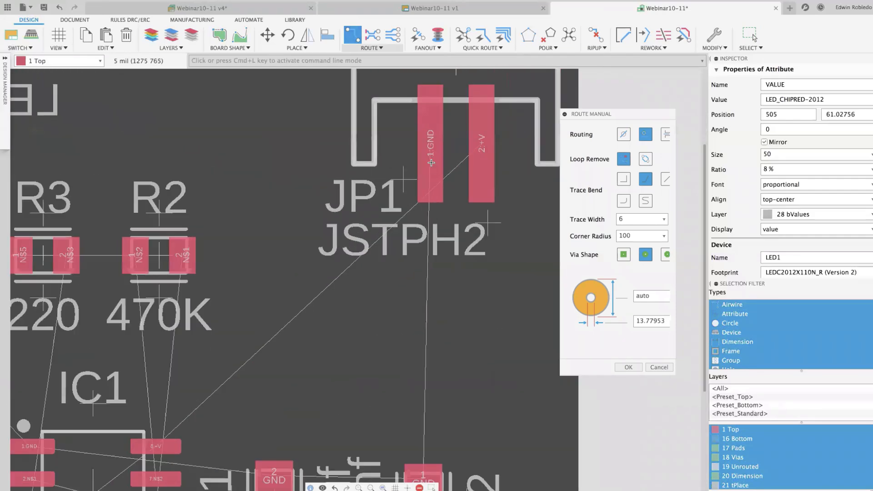
scroll(429, 158, down, 2)
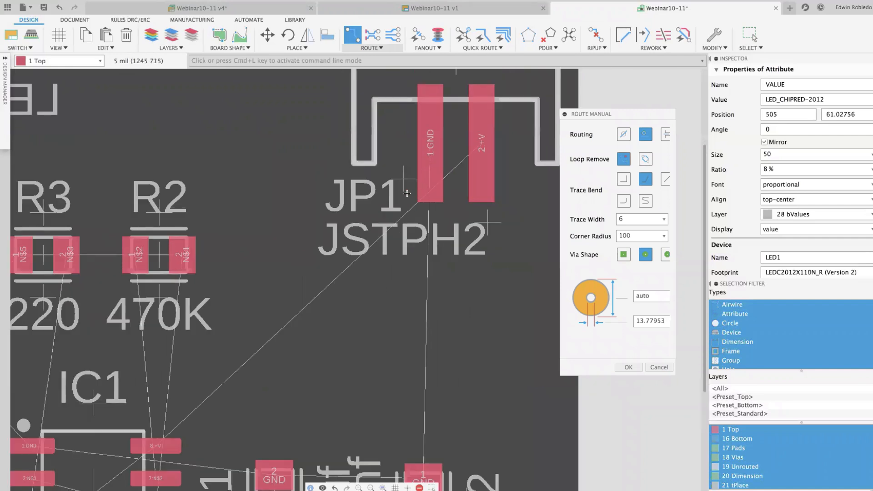
scroll(370, 195, right, 3)
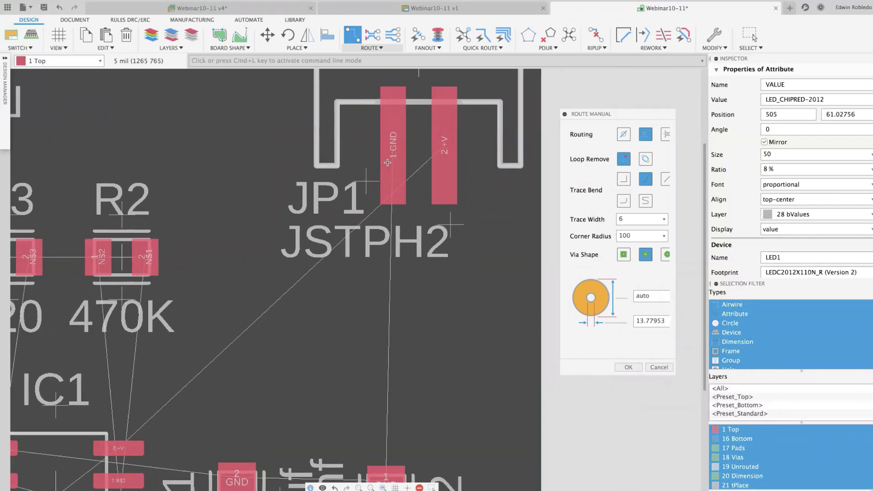
click(394, 149)
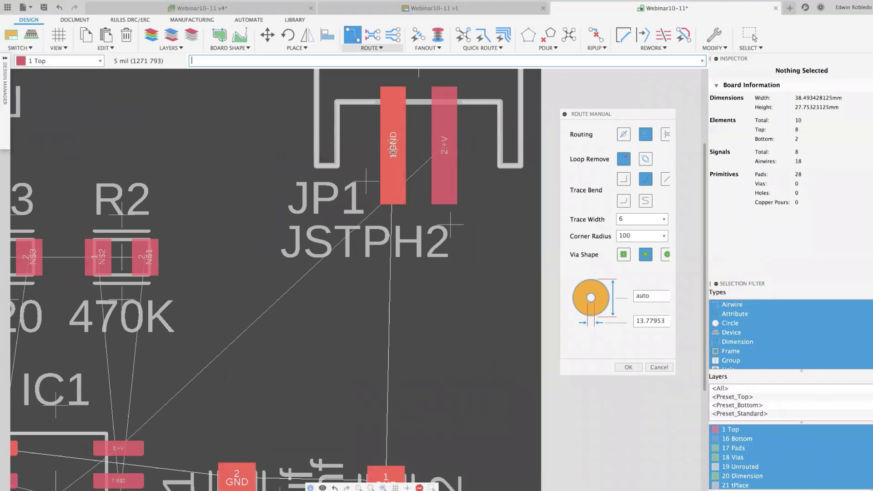
scroll(394, 146, up, 3)
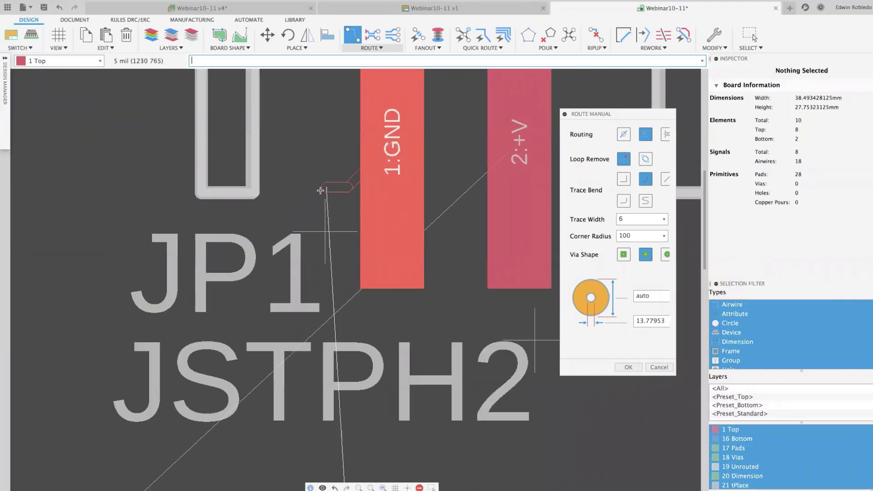
click(394, 143)
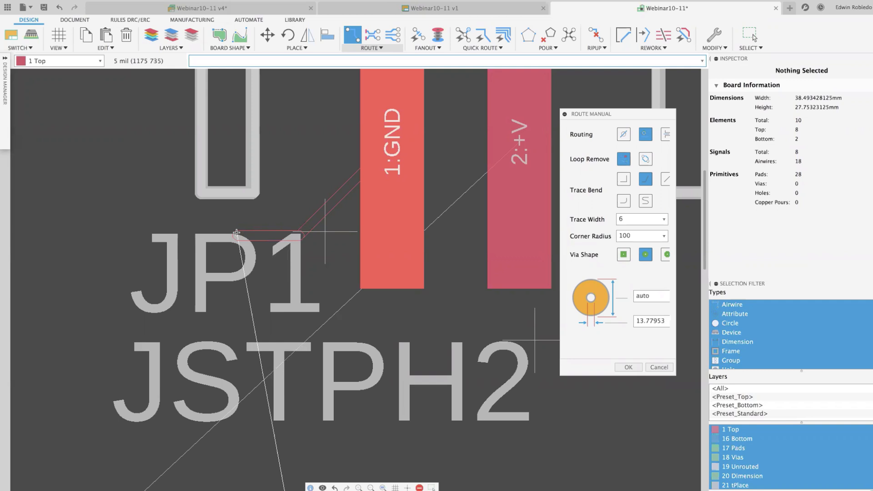
key(Escape)
key(Escape)
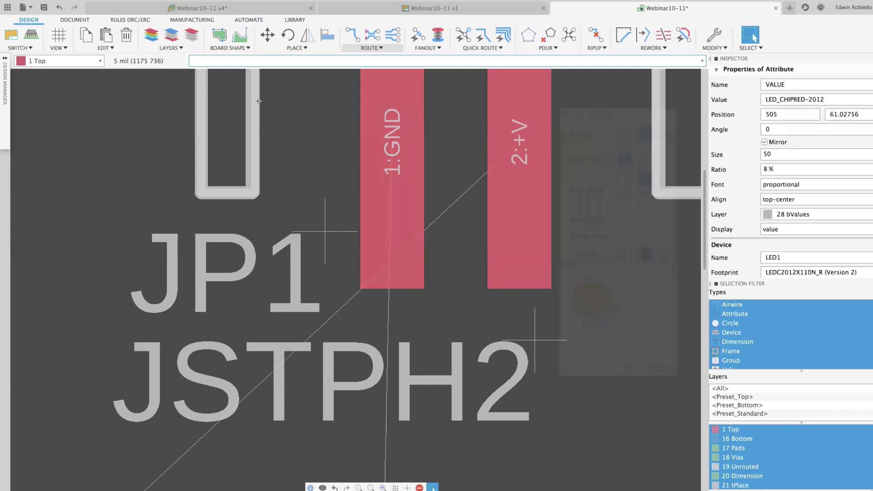
Step: Review the minimum width, drill and via sizes in the DRC design rules, then close them without changes
click(136, 20)
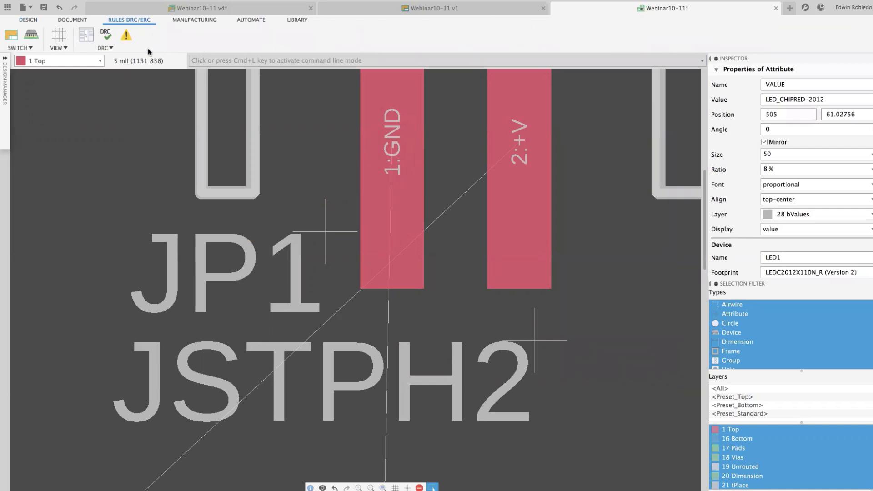
click(106, 36)
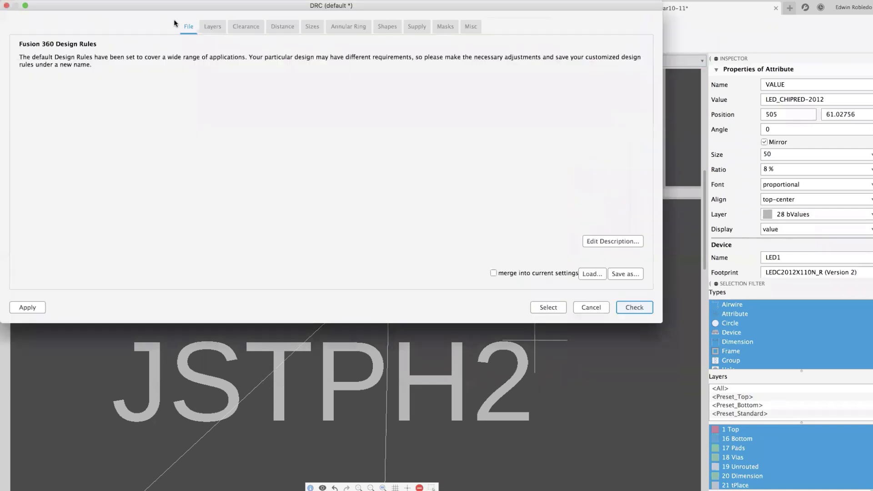
drag(178, 10, 204, 50)
click(343, 71)
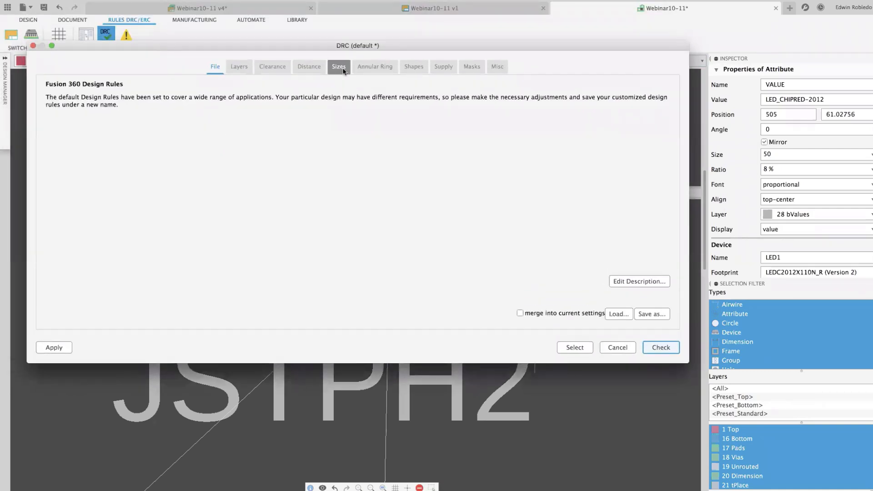
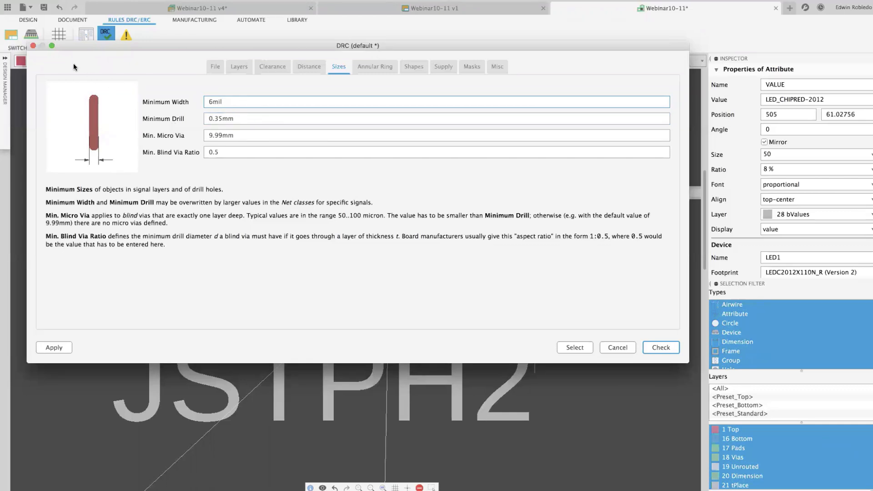
click(33, 45)
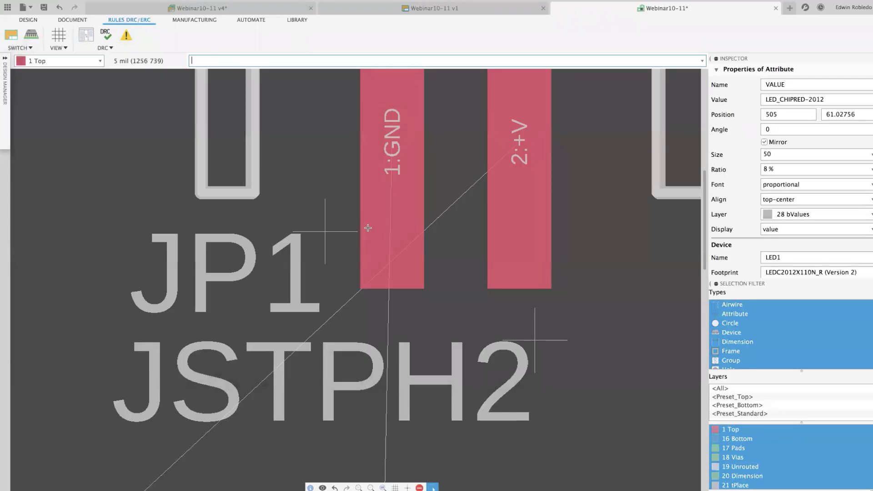
Step: Route the GND trace manually on the Top layer from JP1 pad 1 straight down to C2 pad 1, with trace width 6
click(28, 19)
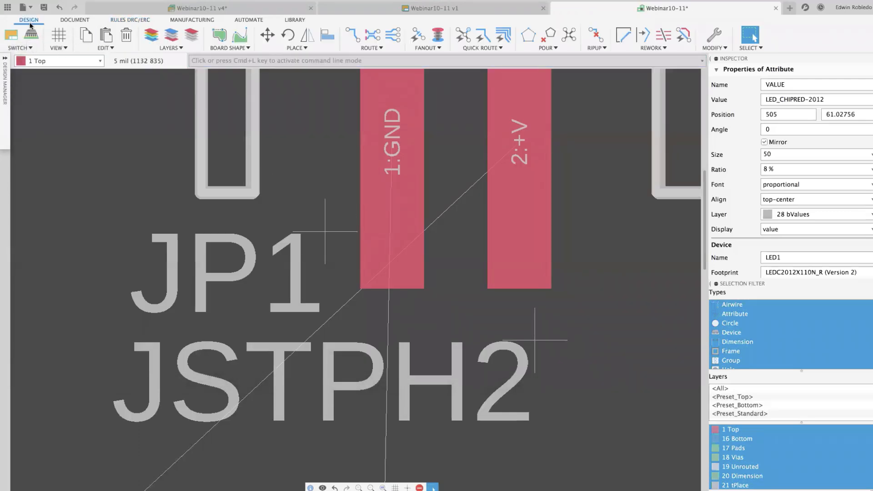
click(352, 34)
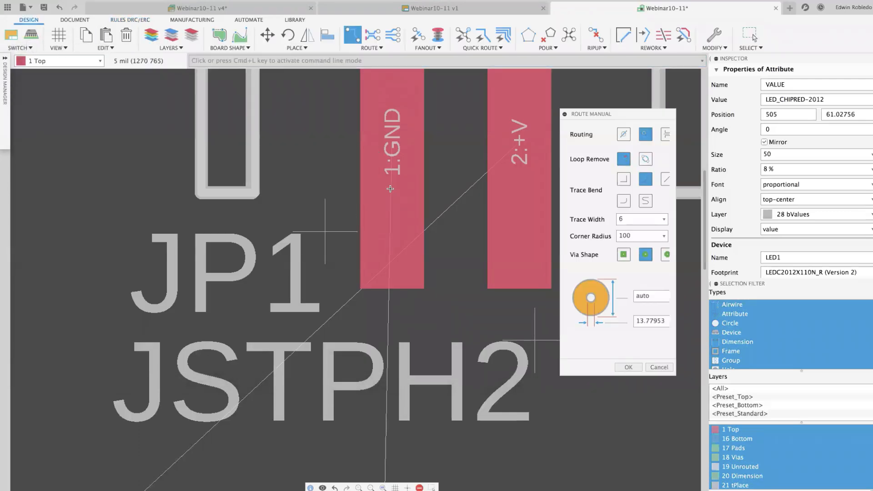
click(390, 189)
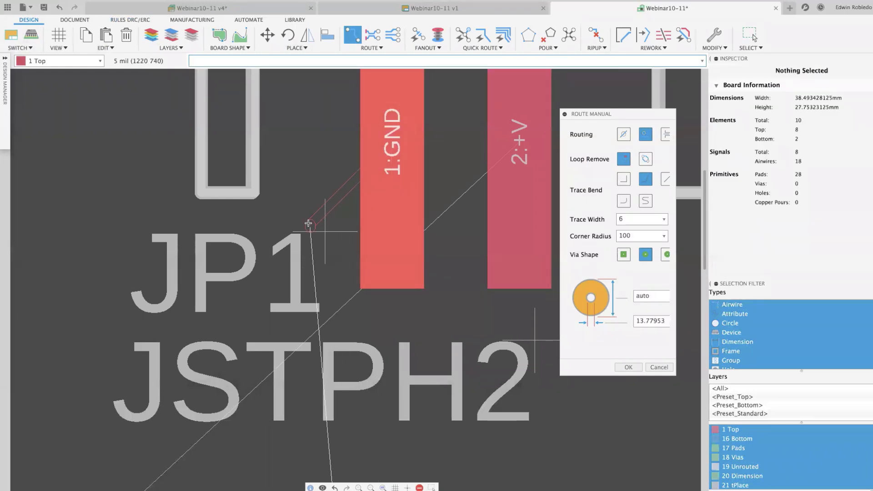
scroll(312, 223, down, 5)
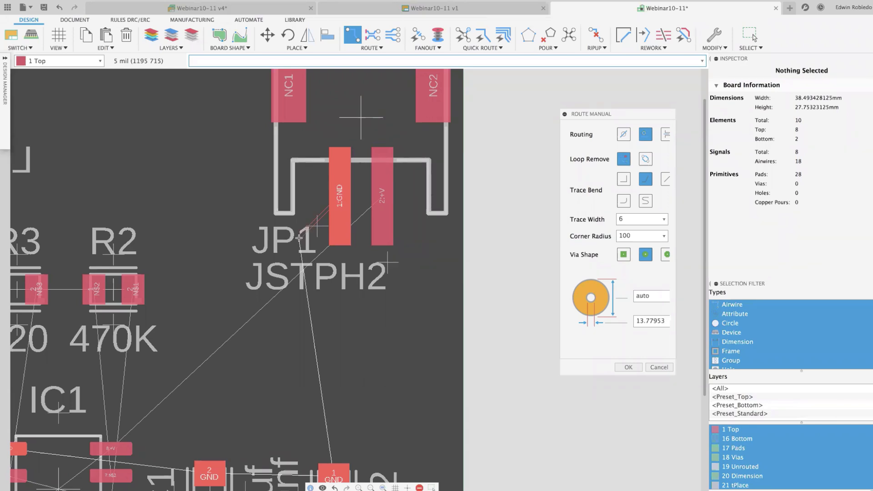
scroll(299, 237, up, 2)
scroll(299, 238, up, 1)
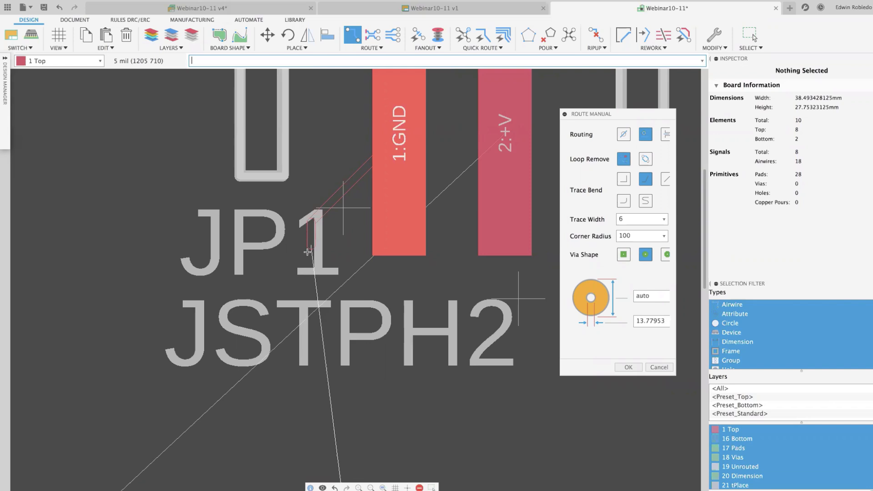
scroll(307, 249, up, 2)
scroll(305, 252, down, 5)
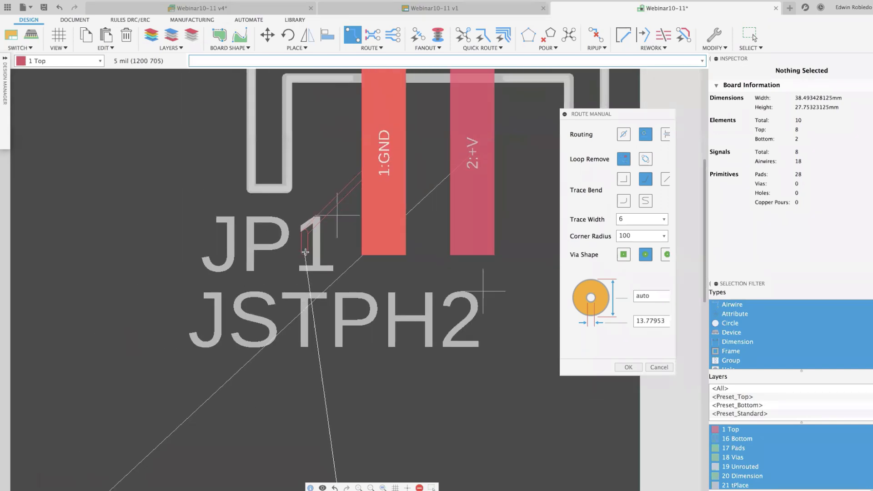
middle_drag(300, 174, 298, 88)
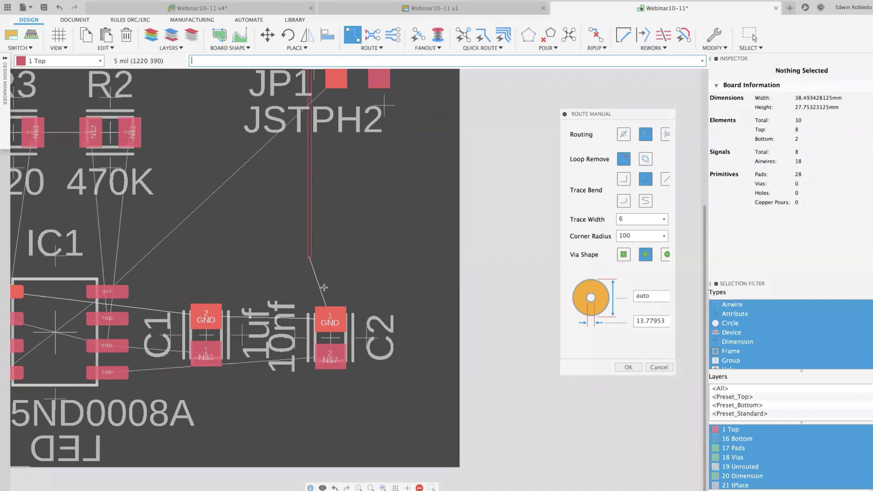
click(323, 314)
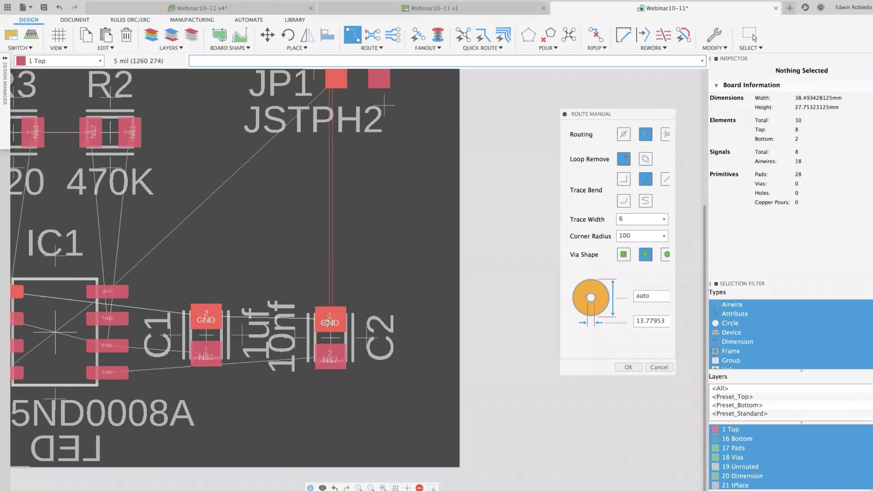
scroll(323, 314, up, 4)
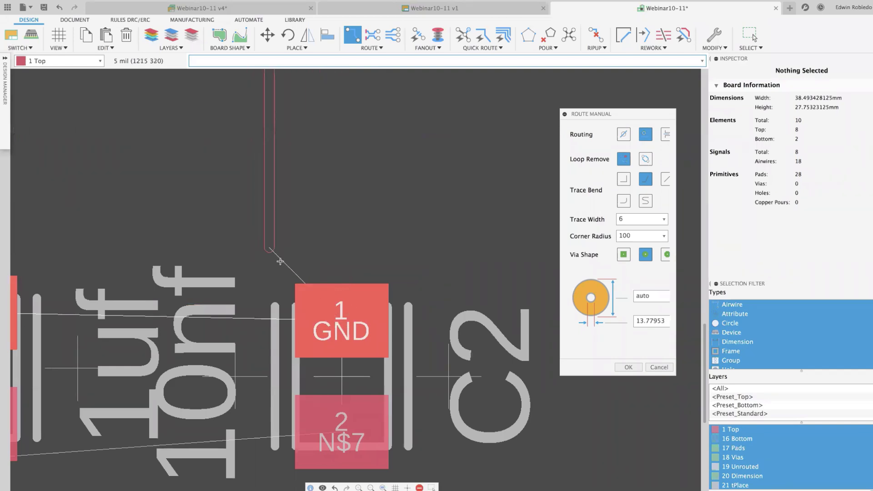
click(337, 319)
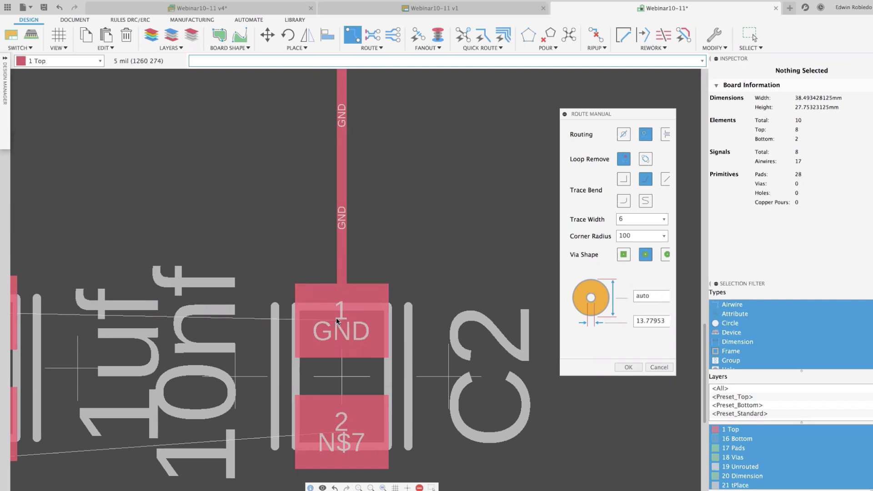
scroll(387, 267, down, 6)
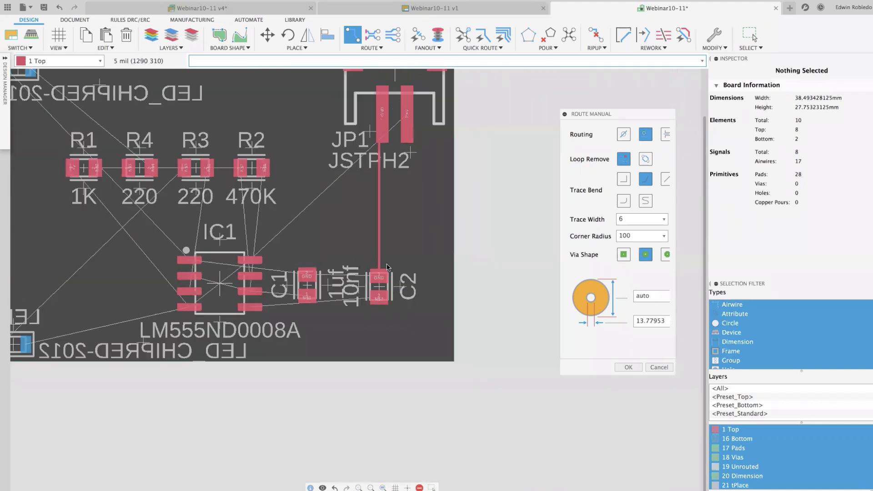
middle_drag(401, 187, 359, 191)
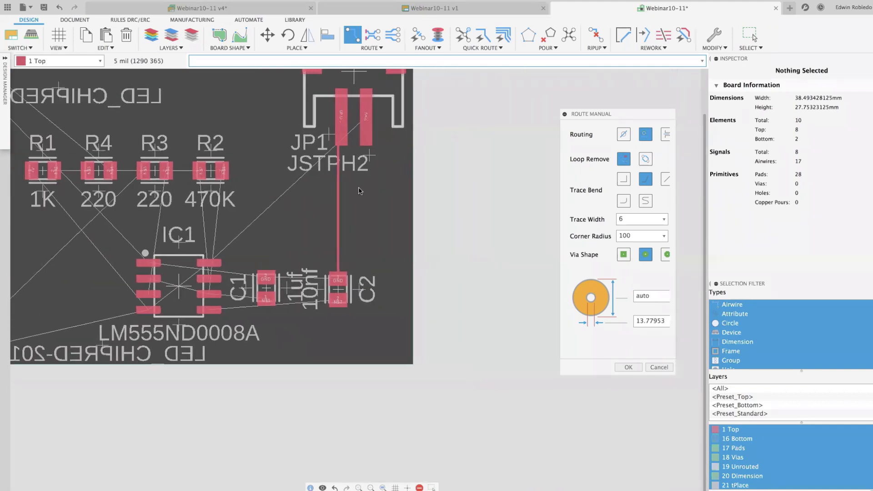
click(364, 121)
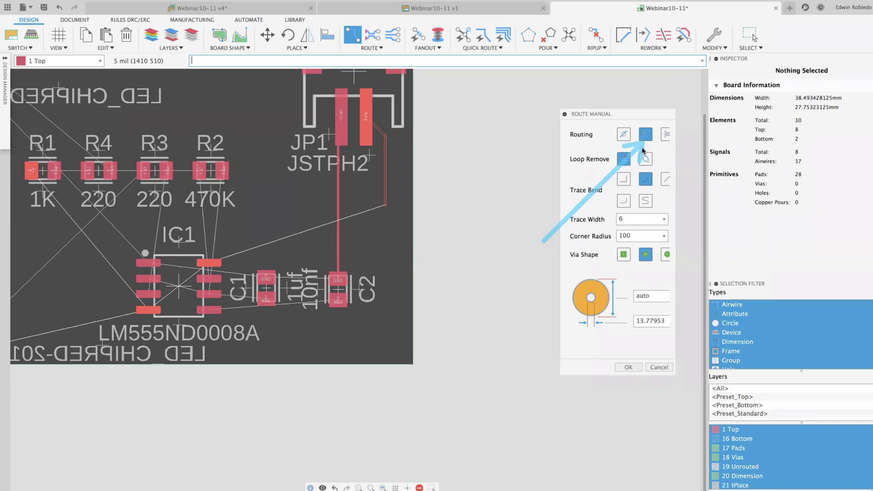
key(Escape)
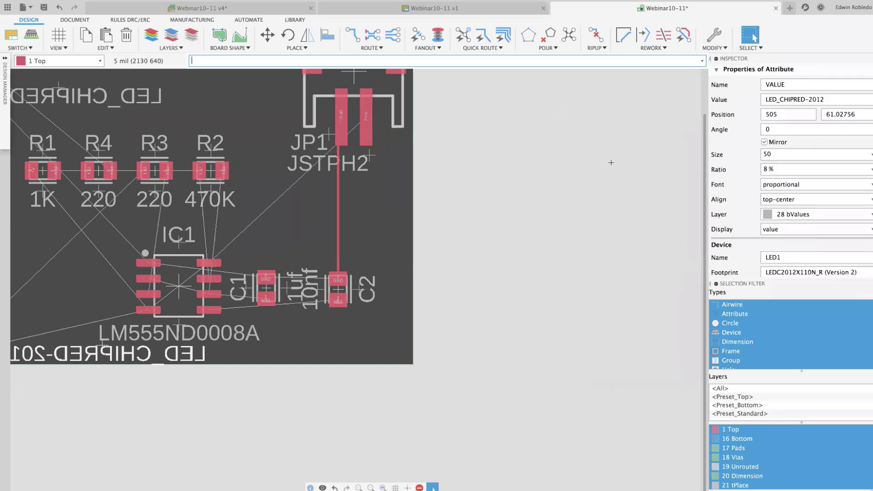
Step: Start a manual +V trace from JP1 pad 2 in walk-around-obstacles mode and test its path around the GND trace
click(353, 34)
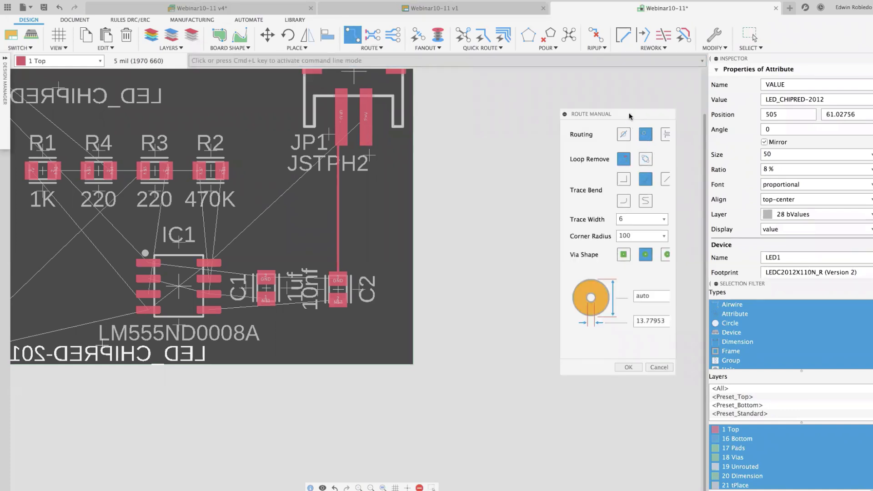
click(649, 139)
click(363, 119)
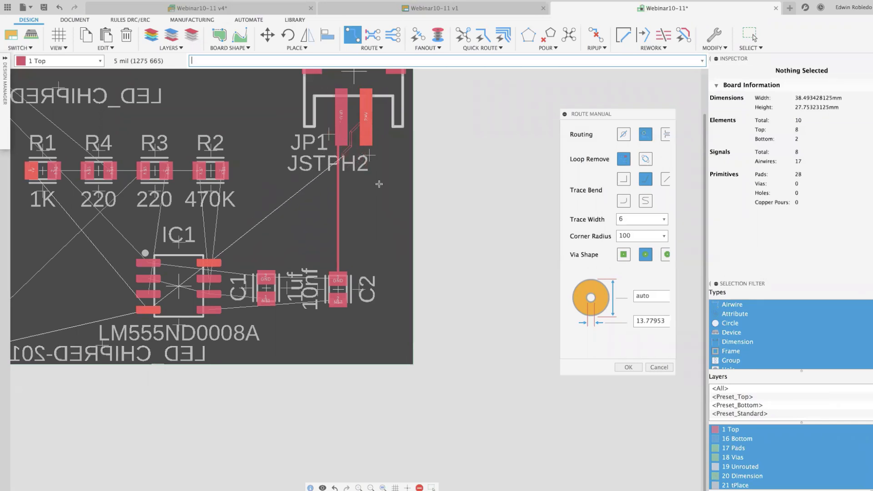
scroll(351, 200, up, 3)
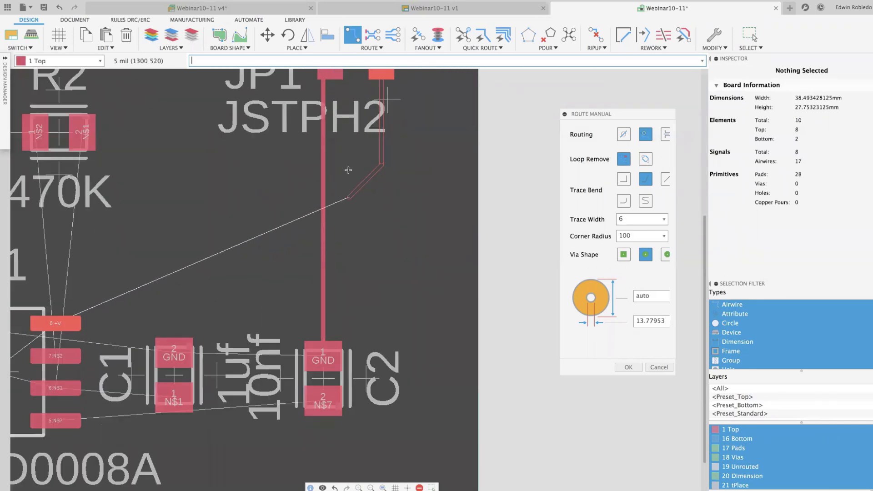
middle_drag(341, 190, 277, 312)
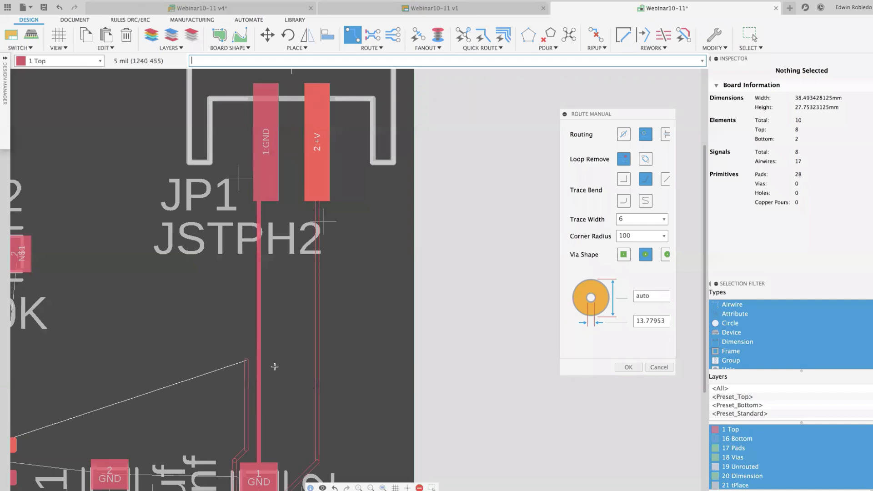
Step: Try the +V trace across the GND trace with obstacles ignored, and return the routing to walk-around mode
click(623, 135)
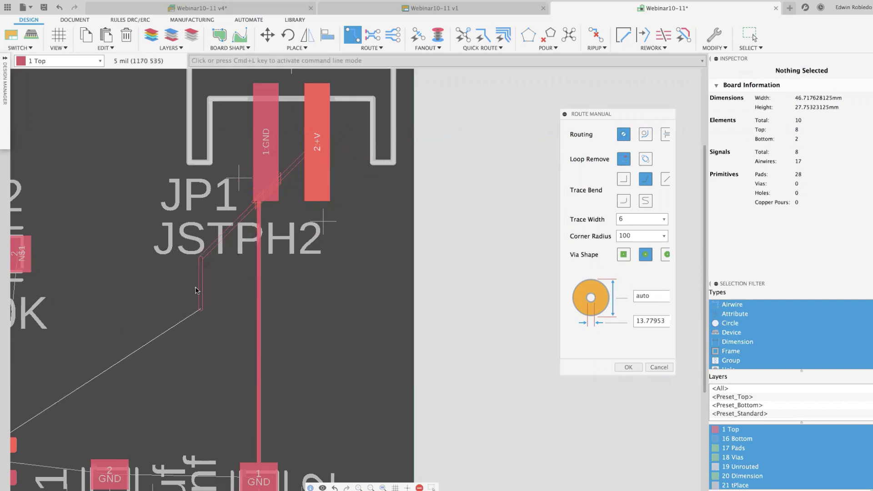
scroll(261, 156, up, 5)
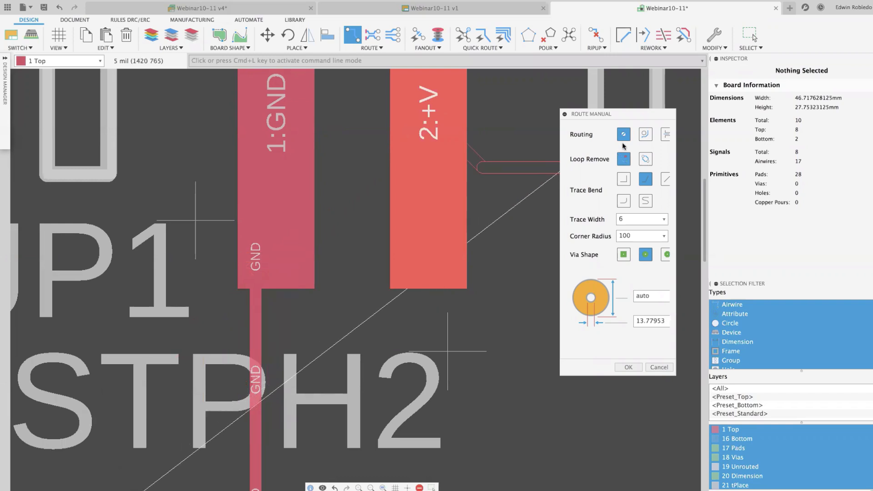
click(645, 134)
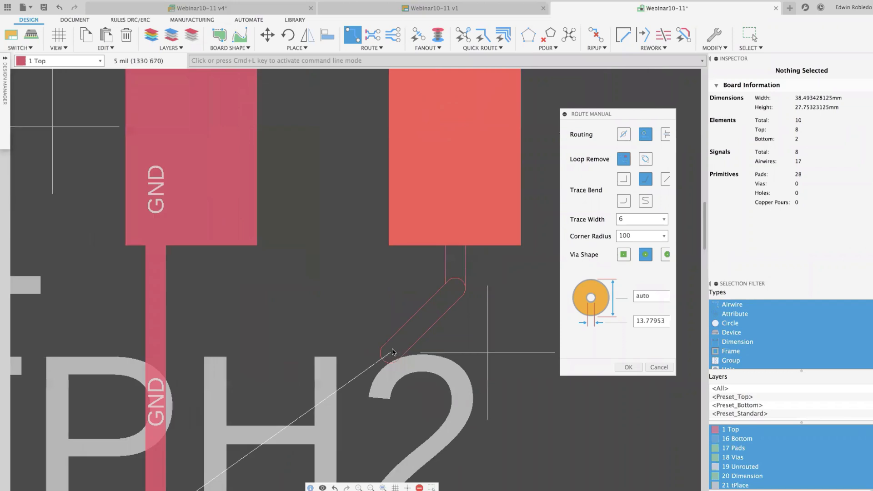
scroll(392, 348, down, 5)
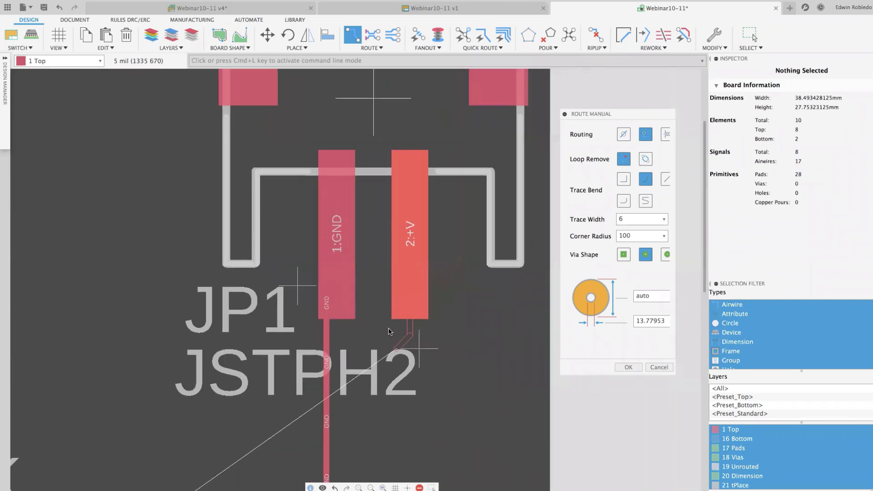
scroll(345, 135, up, 3)
middle_drag(344, 135, 347, 146)
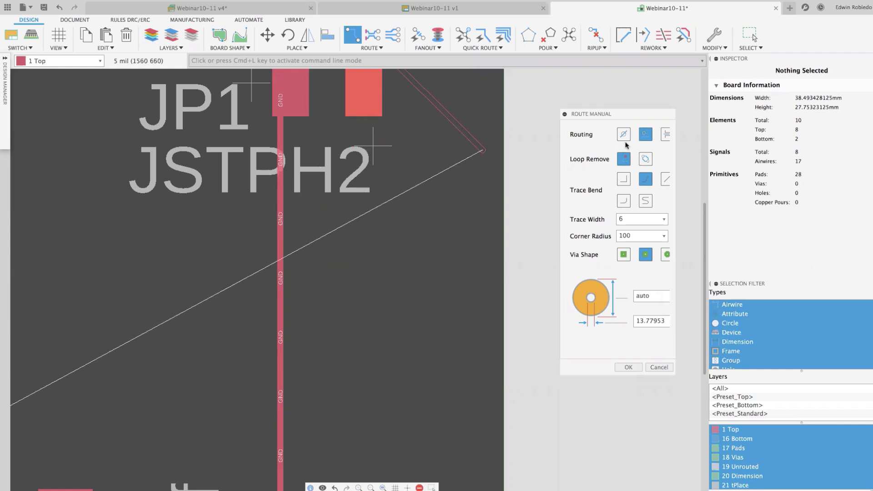
Step: Try push-obstacles routing of the +V trace against the GND trace, and restore the walk-around mode
click(665, 135)
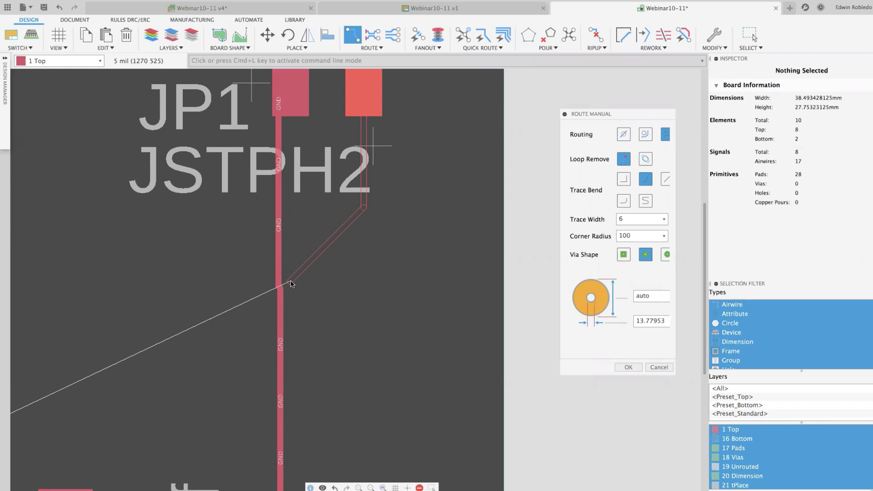
scroll(291, 284, up, 5)
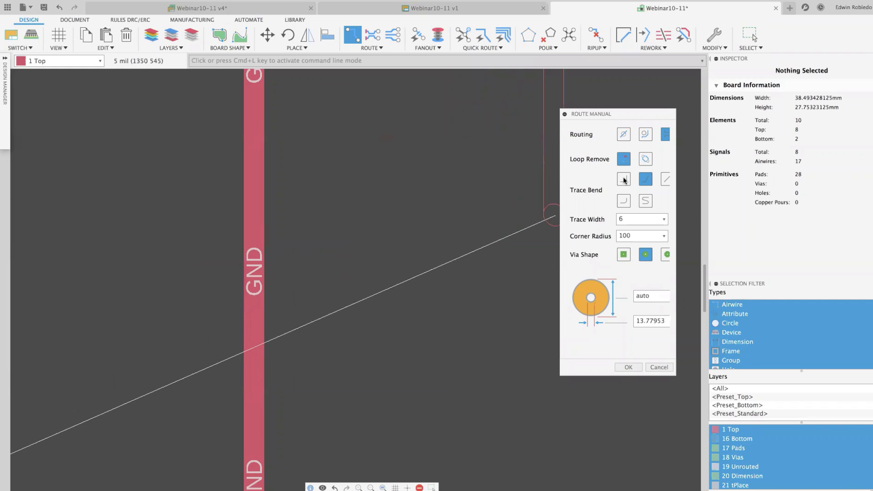
click(646, 134)
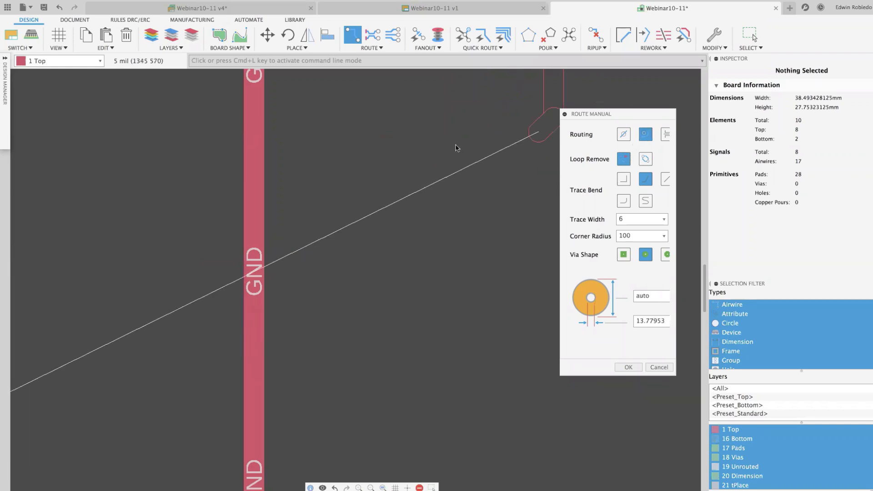
Step: Route the +V trace on the Top layer from JP1 pad 2 down past C2, with its first corner near the board's lower edge
scroll(429, 151, down, 4)
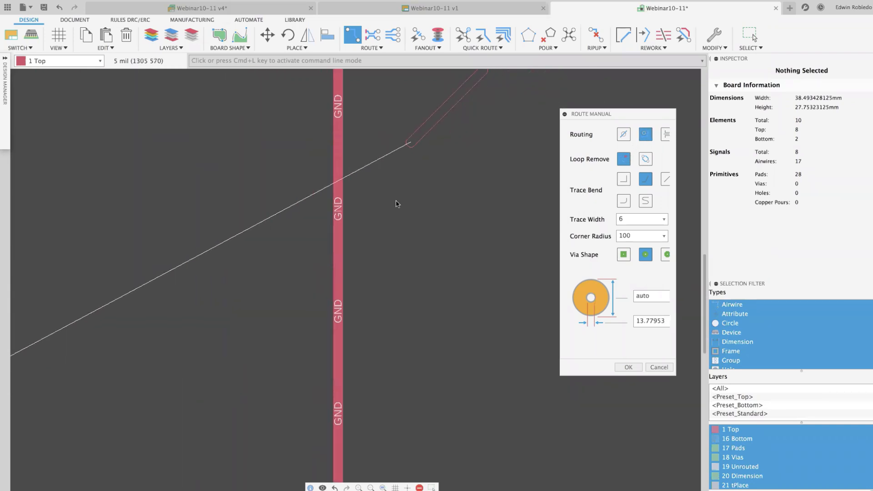
scroll(397, 204, up, 4)
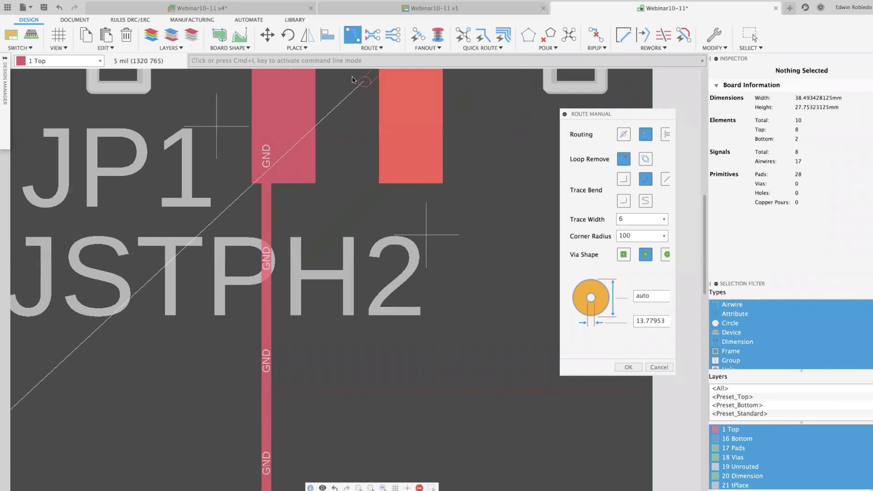
middle_drag(374, 439, 444, 141)
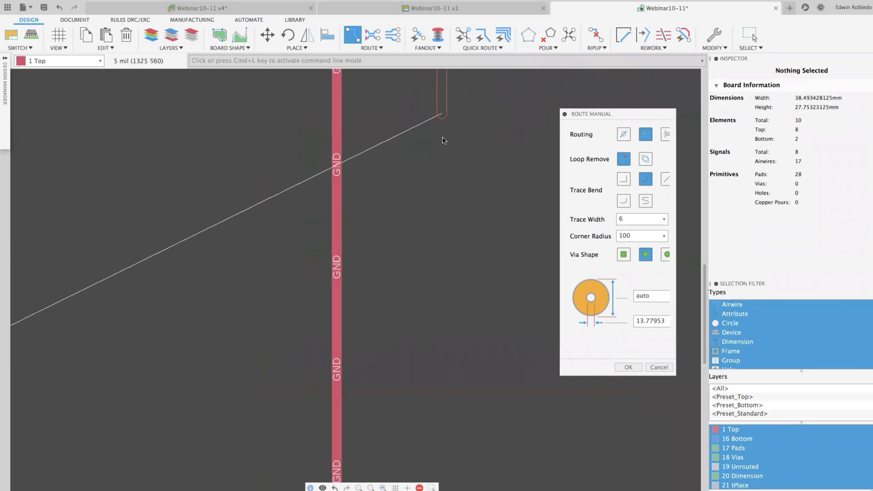
scroll(422, 187, up, 4)
scroll(418, 184, down, 5)
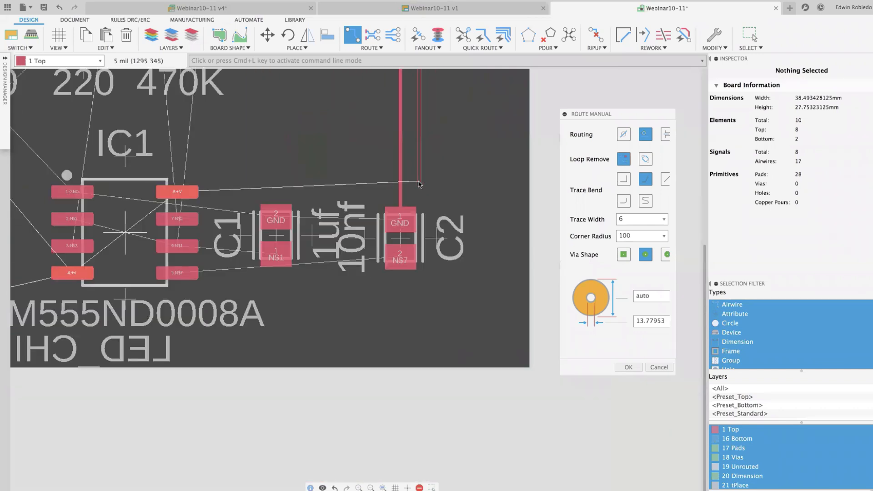
scroll(419, 184, down, 2)
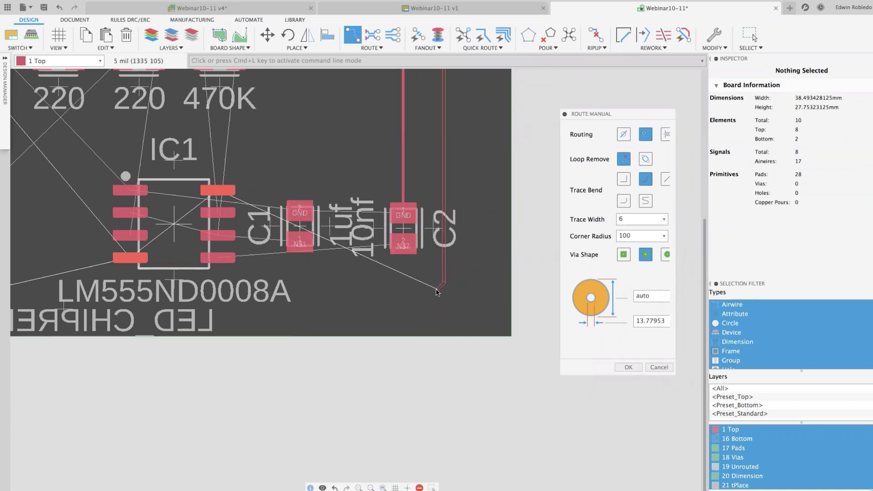
middle_drag(437, 289, 393, 305)
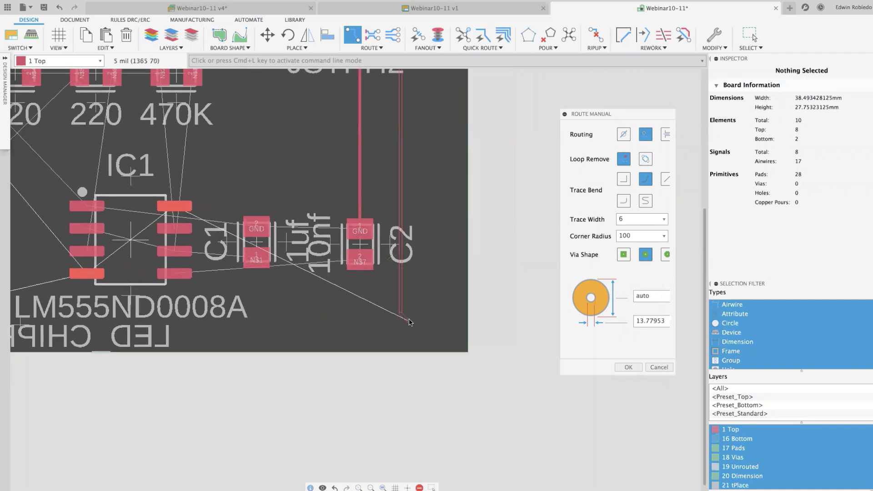
click(393, 325)
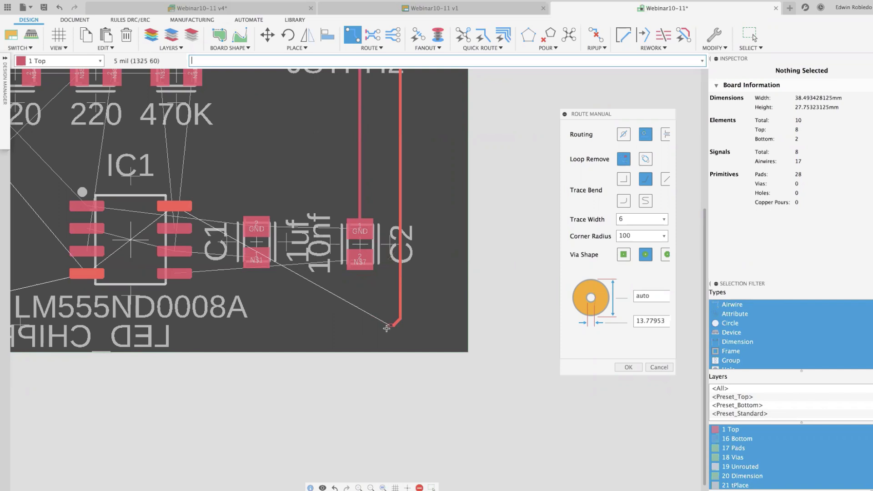
Step: Continue the +V trace beneath C2 and C1, then up between C1 and IC1, and connect it to IC1 pad 8
scroll(386, 327, up, 5)
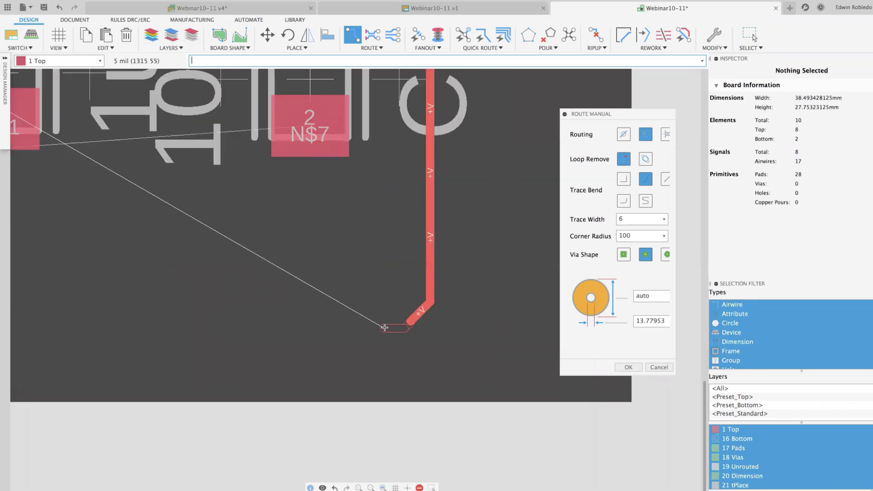
scroll(383, 327, up, 5)
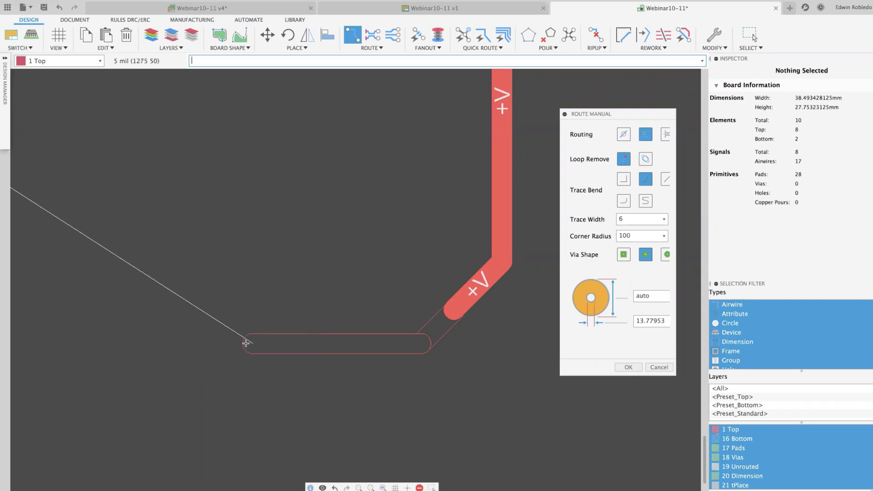
scroll(246, 340, down, 5)
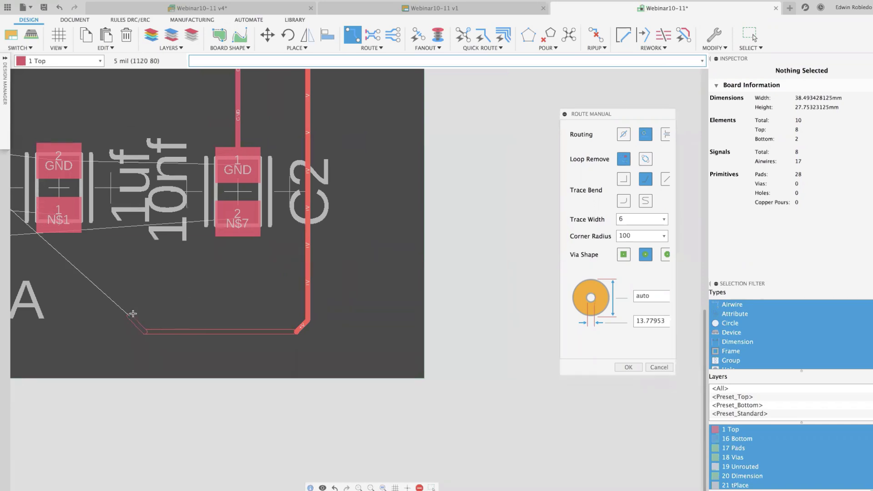
middle_drag(134, 313, 302, 323)
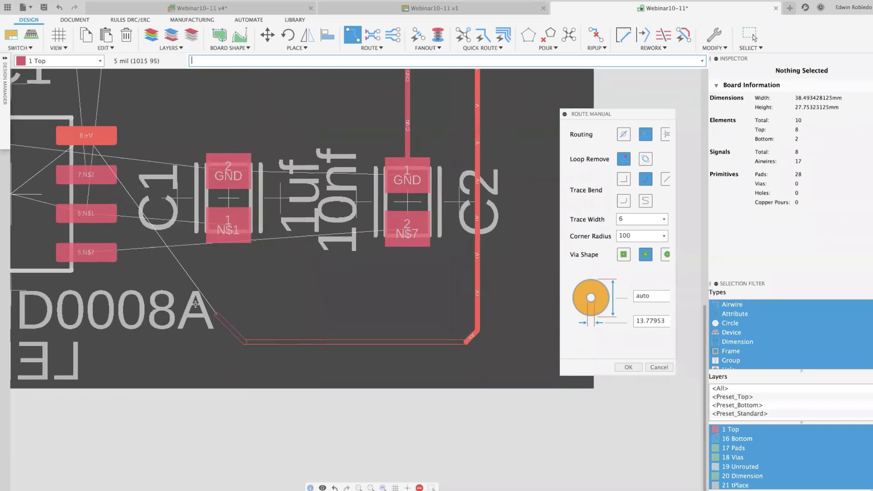
click(165, 283)
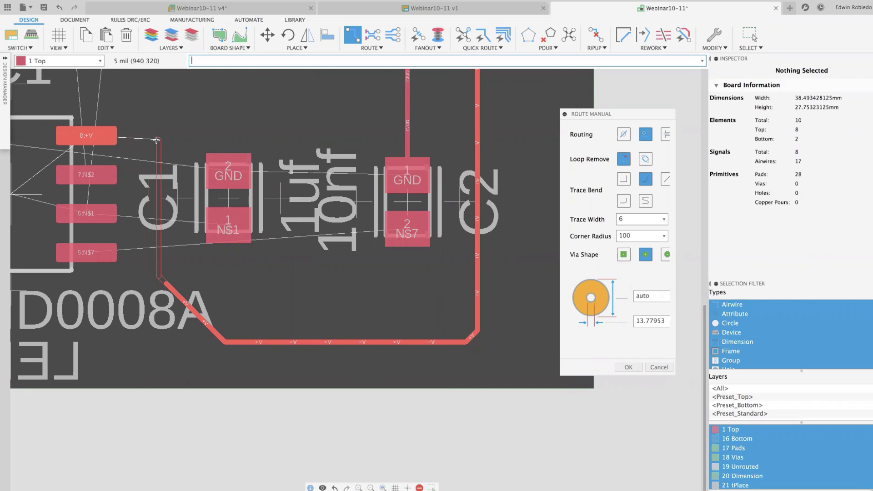
click(157, 140)
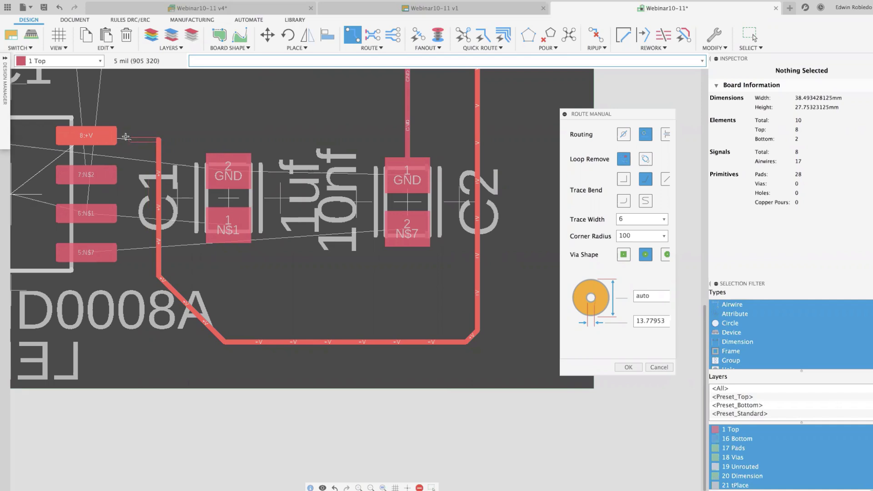
scroll(89, 136, up, 3)
click(89, 135)
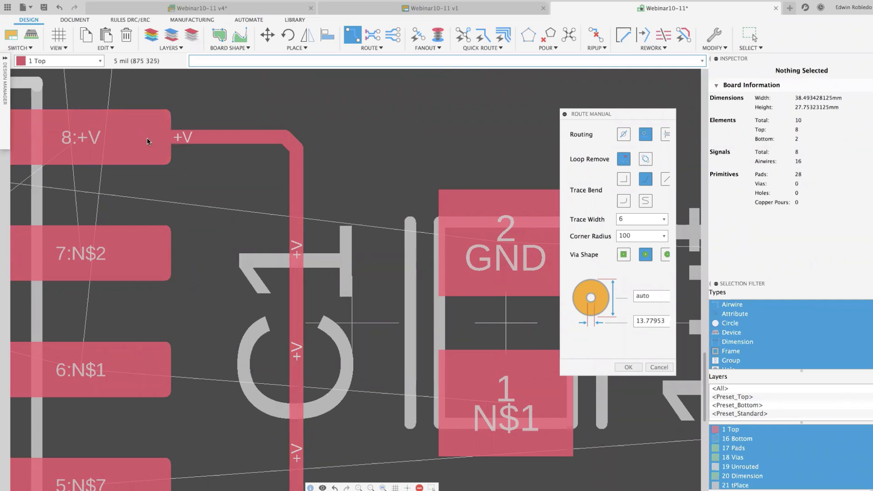
scroll(151, 149, down, 3)
scroll(151, 149, down, 5)
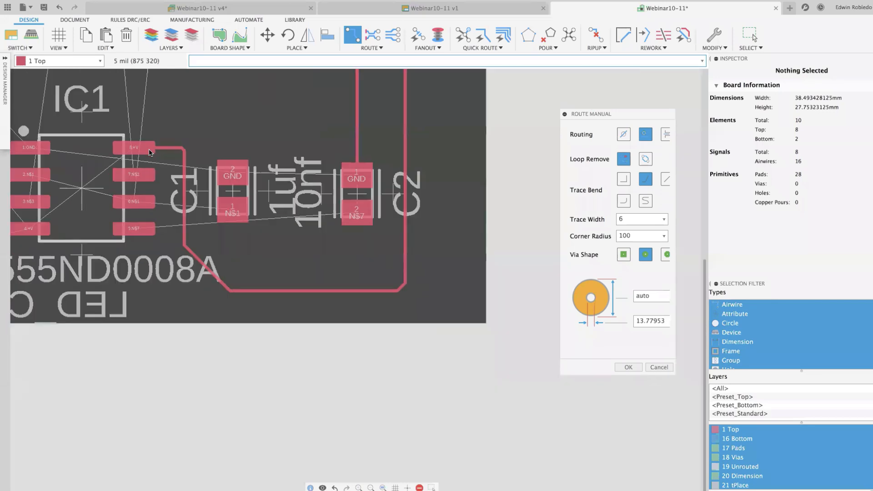
scroll(243, 293, up, 4)
middle_drag(168, 235, 349, 372)
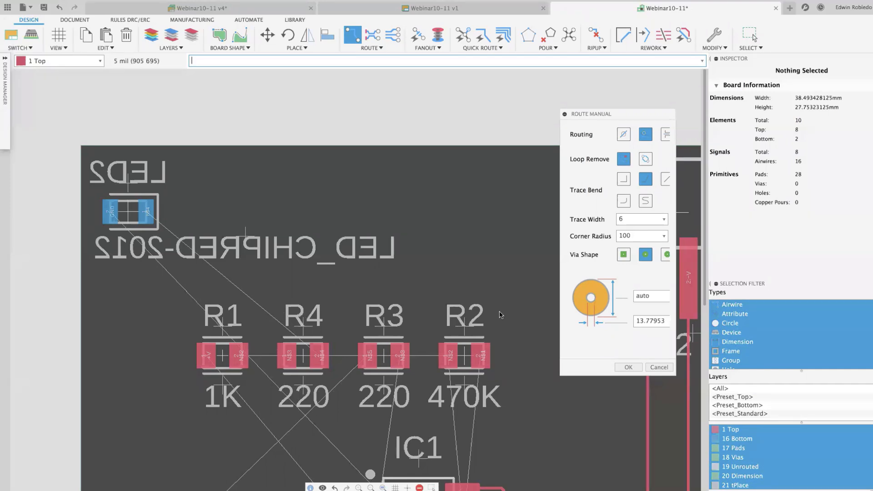
drag(469, 249, 565, 293)
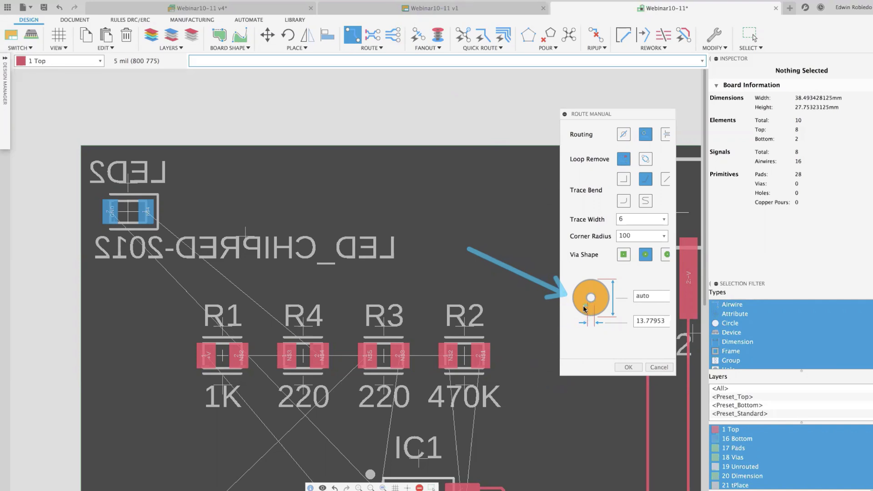
drag(542, 354, 590, 302)
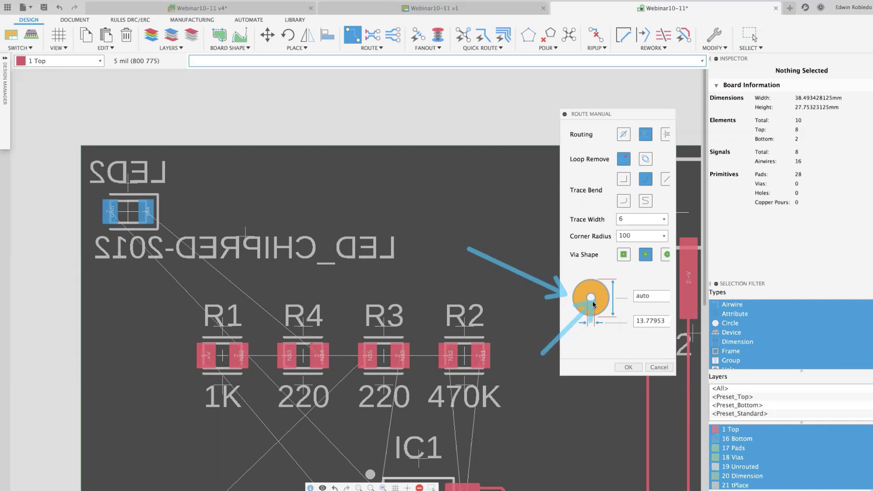
mouse_move(597, 425)
mouse_down()
mouse_move(603, 391)
mouse_move(639, 325)
mouse_up()
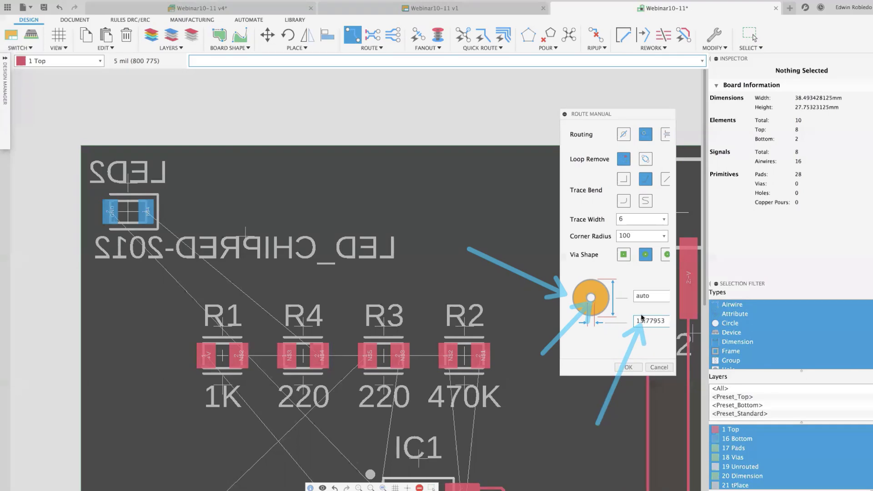
key(Escape)
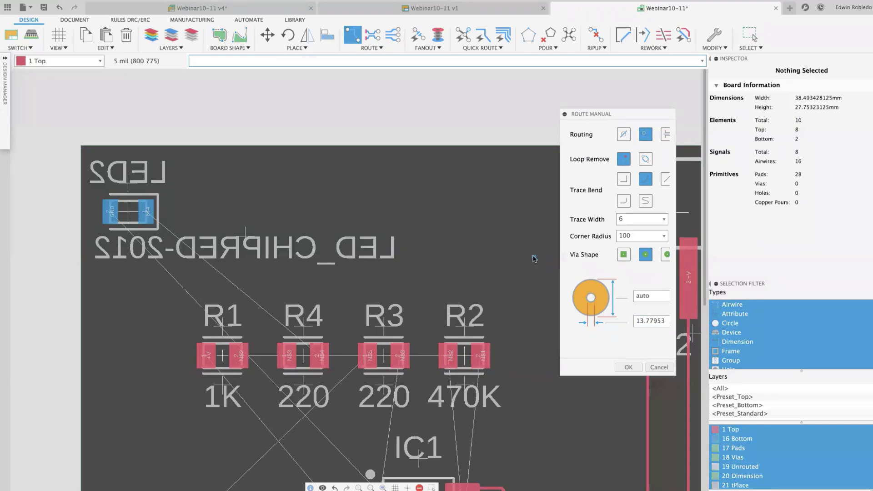
drag(530, 250, 578, 282)
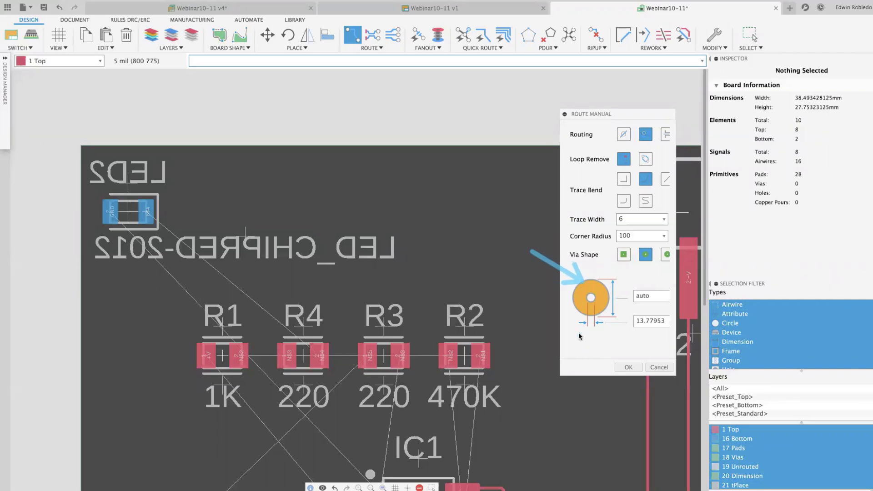
drag(588, 246, 588, 279)
drag(587, 372, 588, 321)
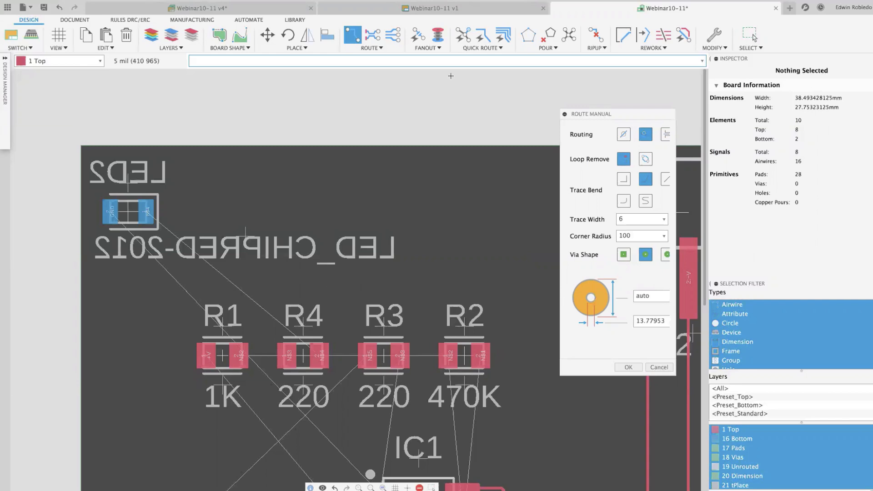
Step: Start a manual N$4 trace on the Bottom layer from LED2 pad 1 and test its path to R4 pad 2
click(167, 227)
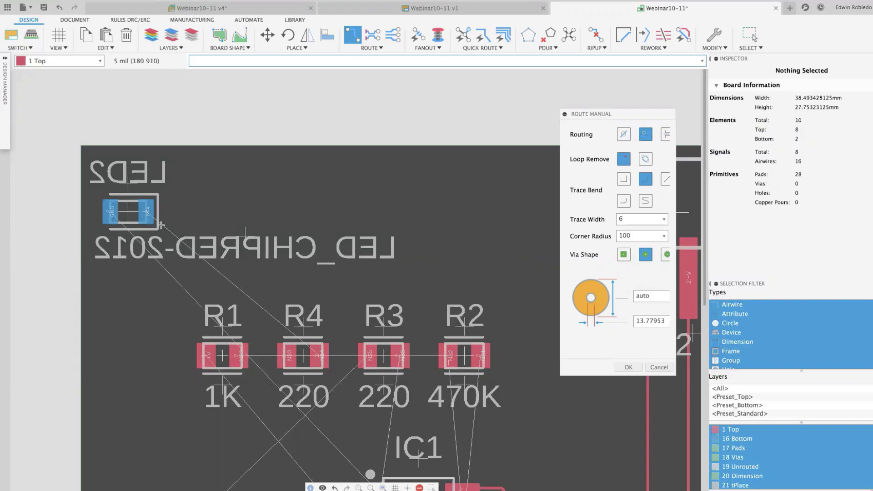
scroll(152, 226, up, 3)
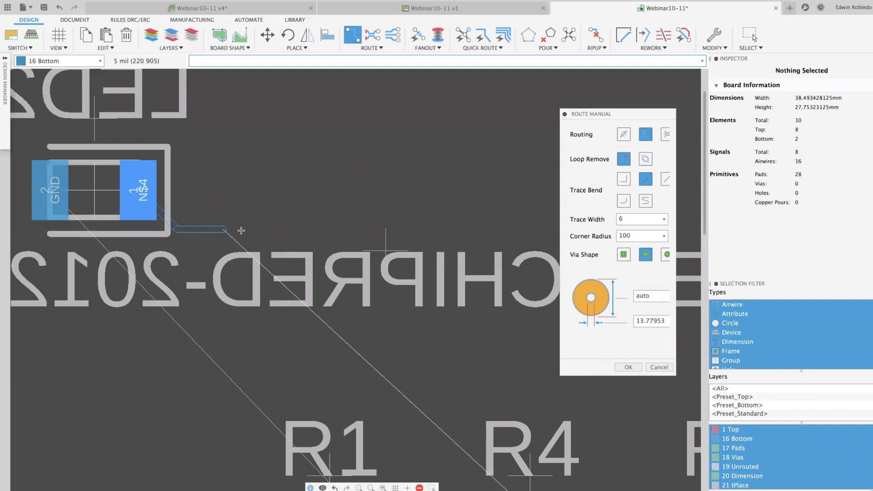
scroll(251, 233, up, 3)
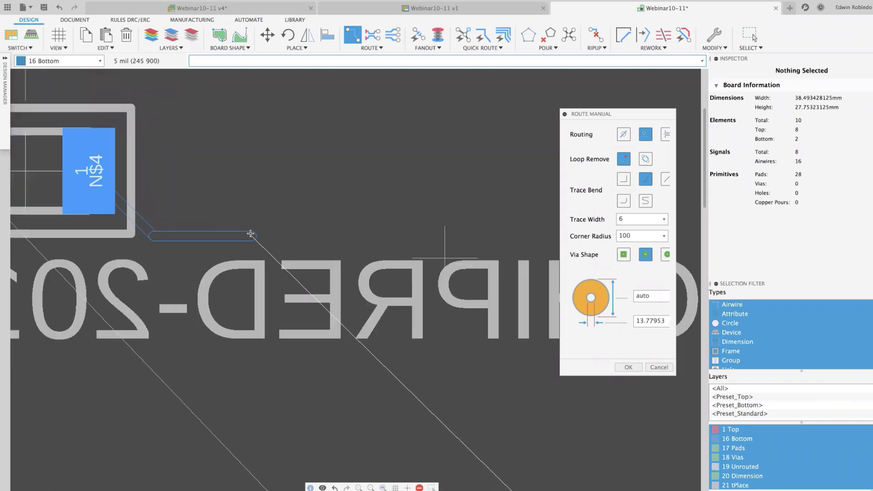
scroll(252, 233, down, 3)
middle_drag(254, 232, 160, 106)
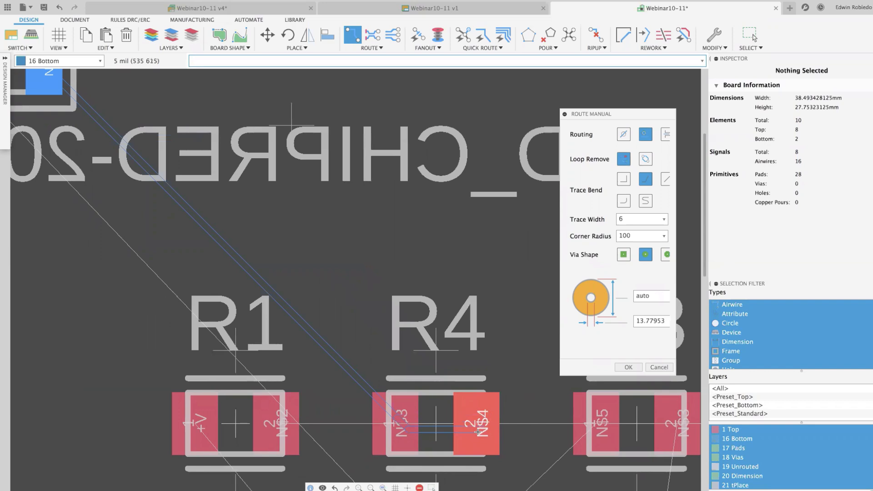
scroll(467, 416, up, 6)
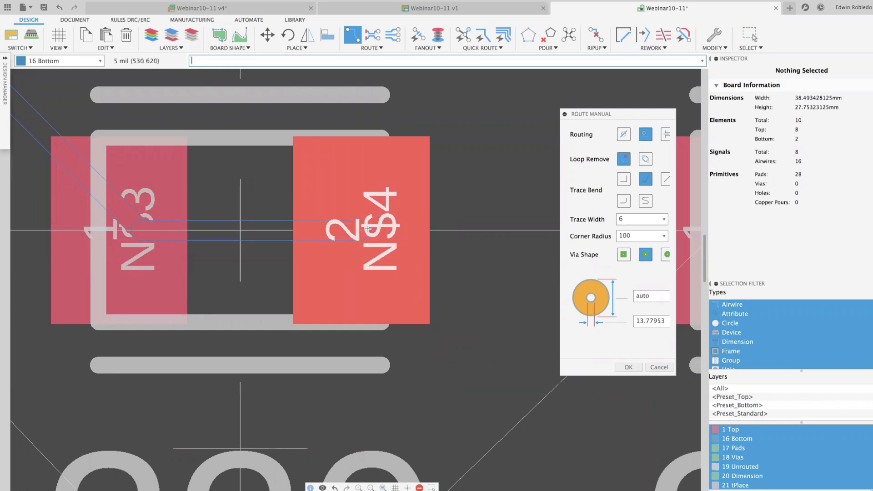
scroll(300, 205, up, 1)
scroll(300, 200, down, 6)
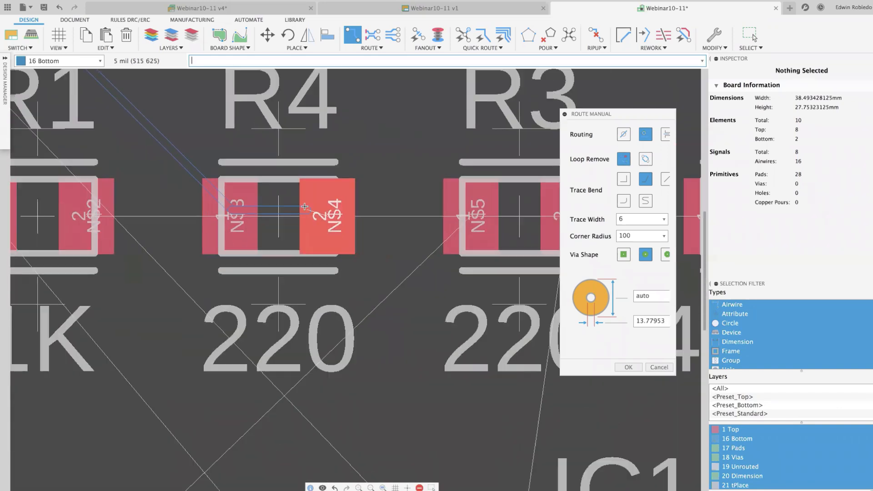
scroll(307, 192, down, 2)
middle_drag(307, 192, 291, 346)
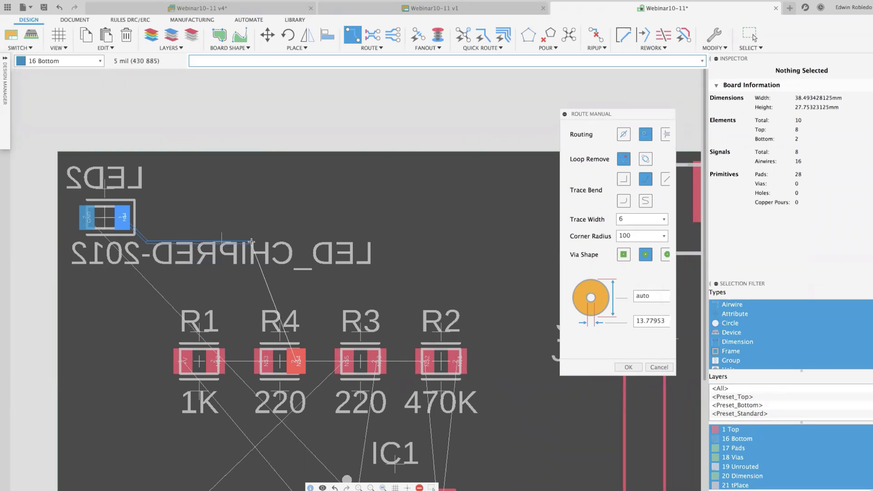
Step: End the Bottom-layer N$4 trace with a 1-16 via above R4 and switch the routing to the Top layer
click(241, 241)
scroll(242, 242, up, 5)
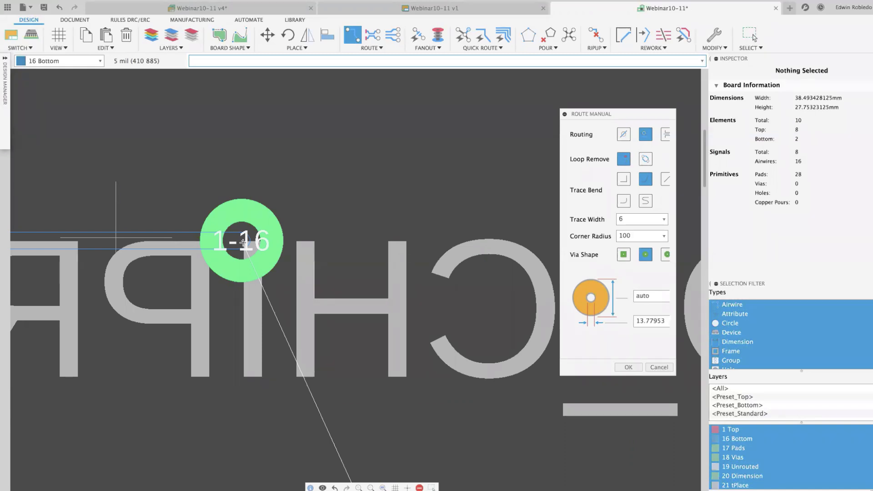
scroll(246, 242, up, 3)
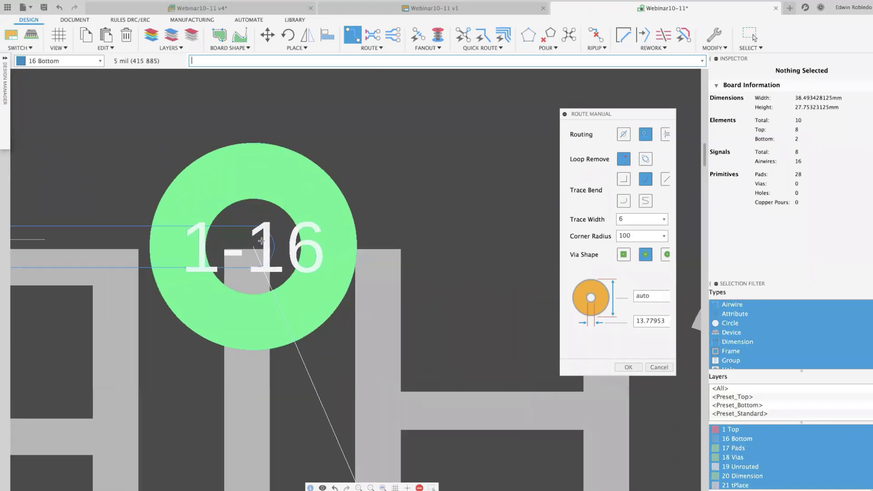
scroll(261, 241, down, 5)
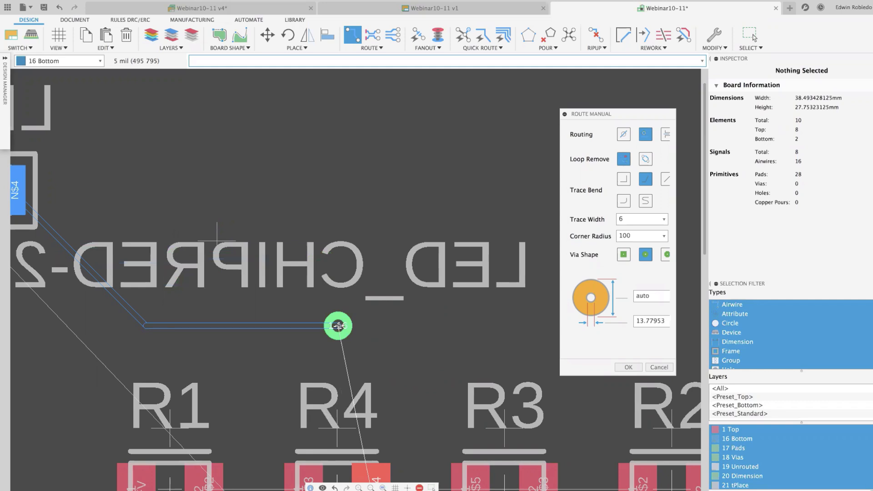
middle_click(338, 325)
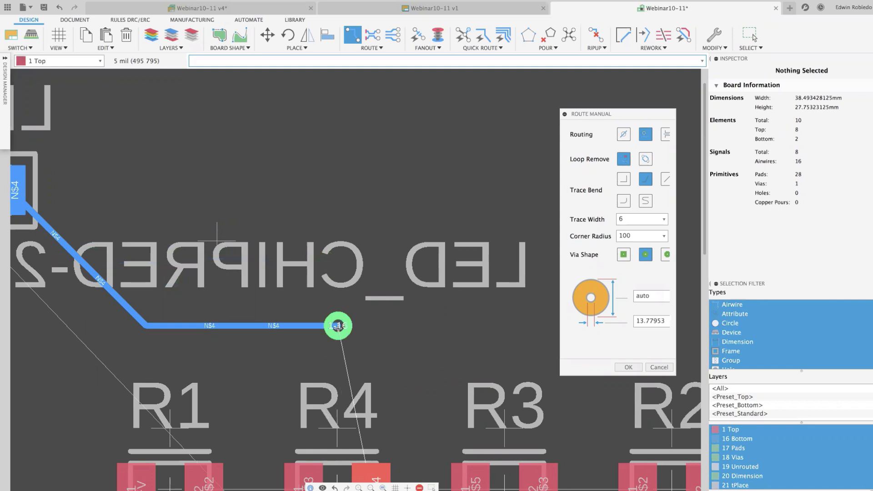
Step: Route the N$4 trace on the Top layer from the via above R4 down to R4 pad 2
scroll(338, 325, up, 5)
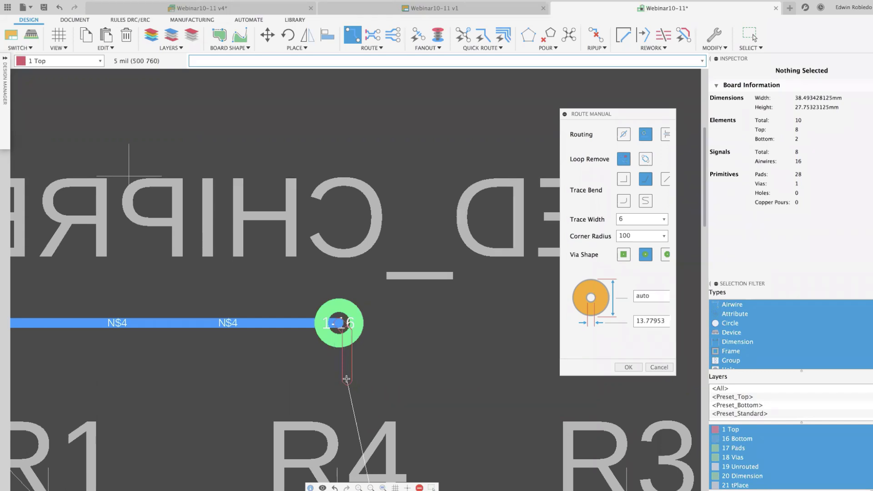
middle_drag(352, 379, 333, 137)
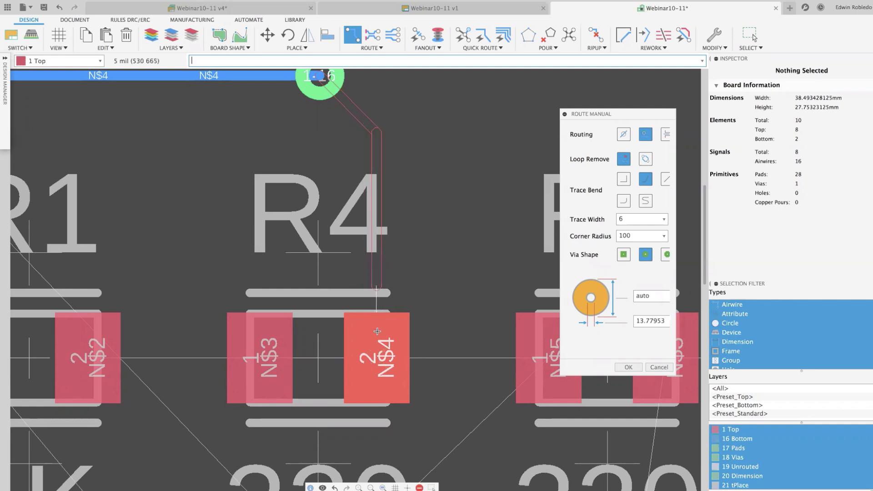
click(380, 358)
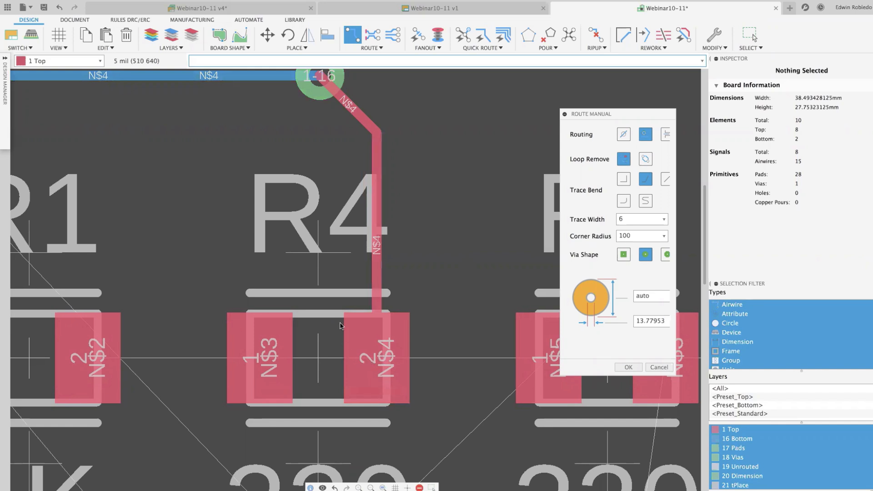
scroll(320, 245, up, 1)
scroll(321, 245, down, 4)
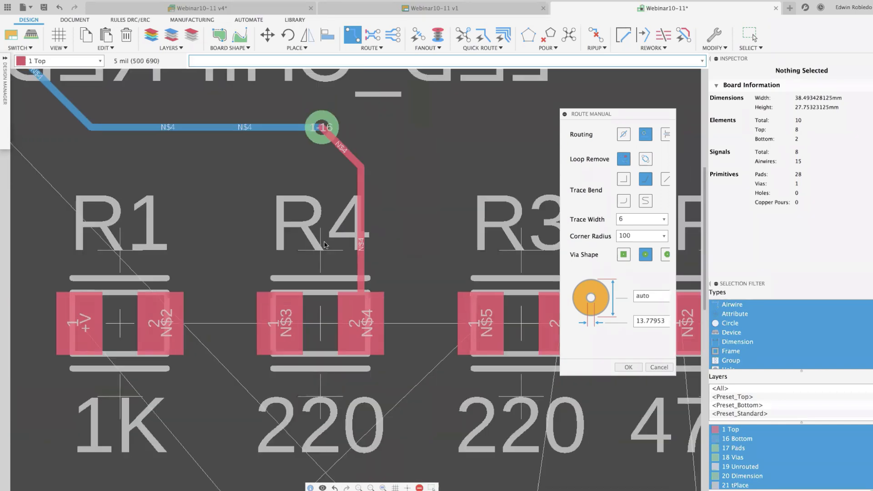
middle_drag(341, 255, 424, 297)
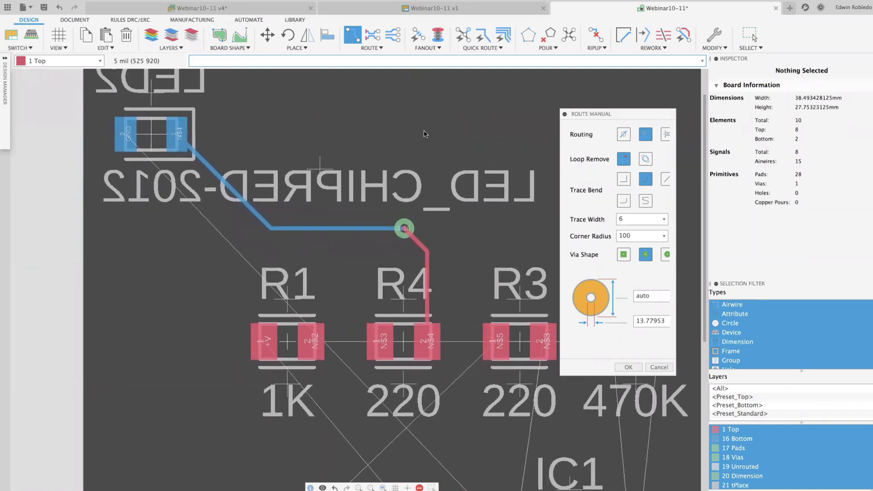
Step: QuickRoute the GND airwire between C1 and C2 and the N$7 airwire between C2 pad 2 and IC1 pad 5
click(370, 47)
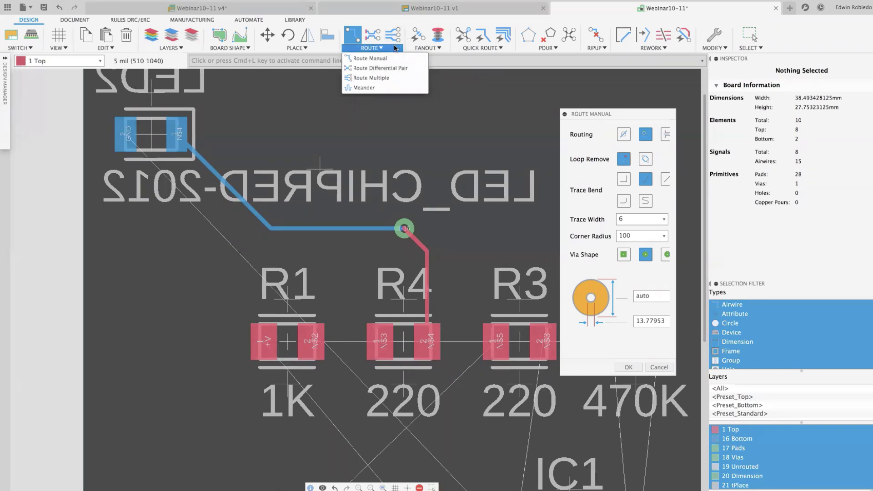
click(485, 48)
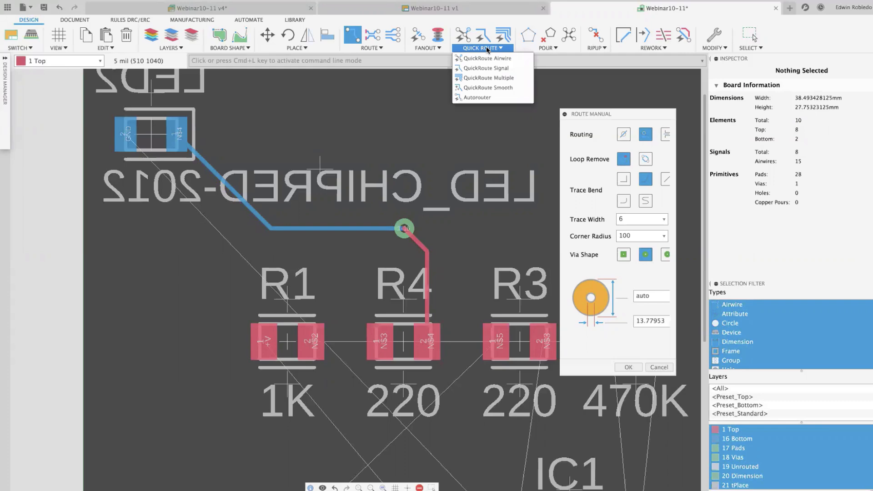
click(486, 58)
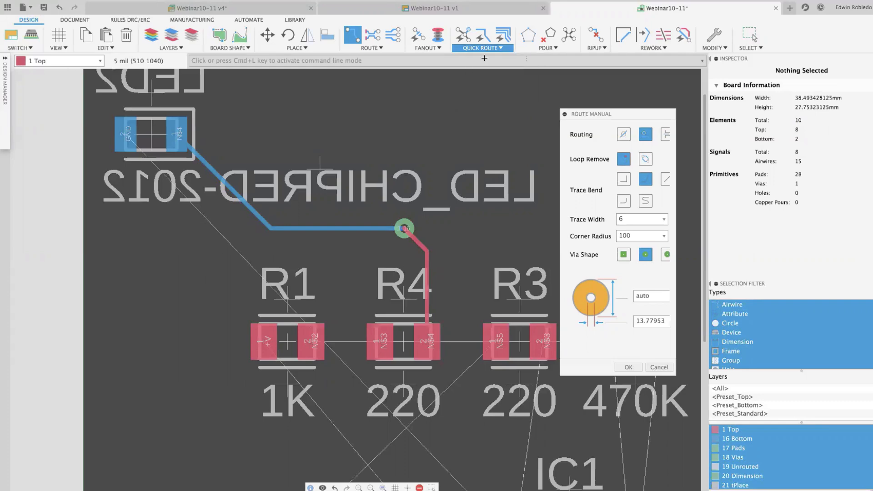
middle_drag(451, 428, 139, 179)
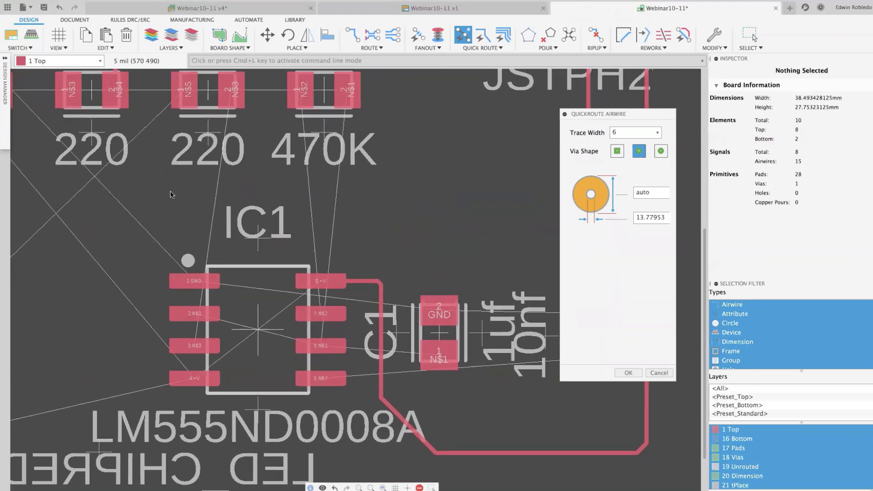
middle_drag(496, 314, 307, 295)
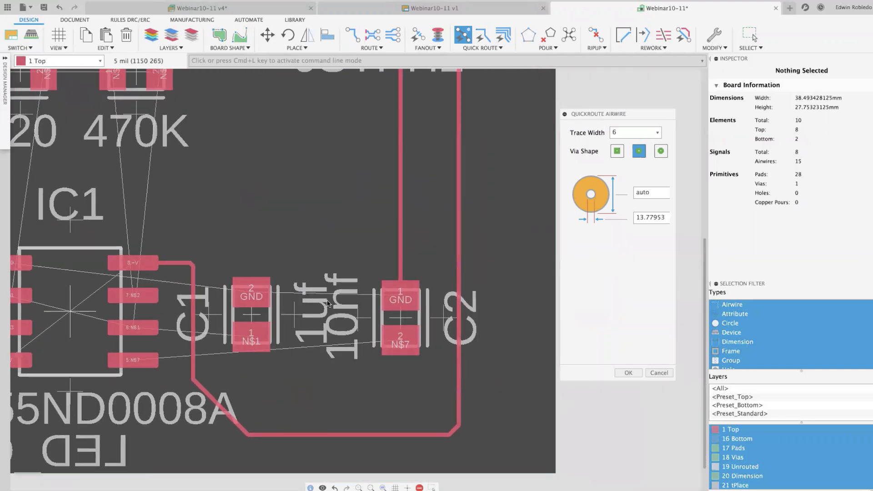
click(327, 297)
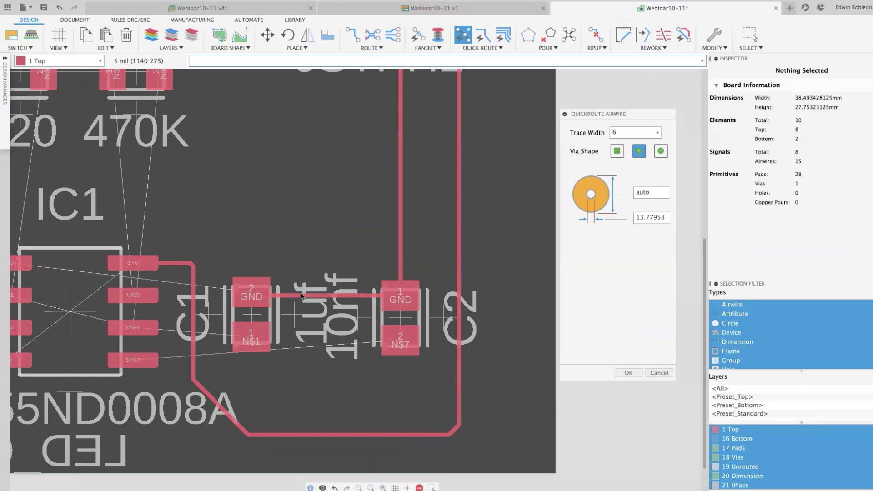
click(345, 346)
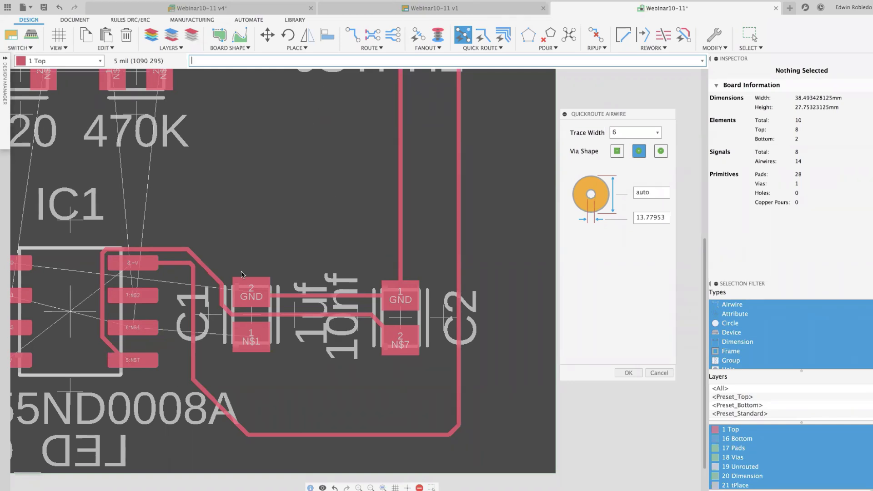
Step: Rip up the N$7 trace segments running past the pads inside IC1
click(561, 49)
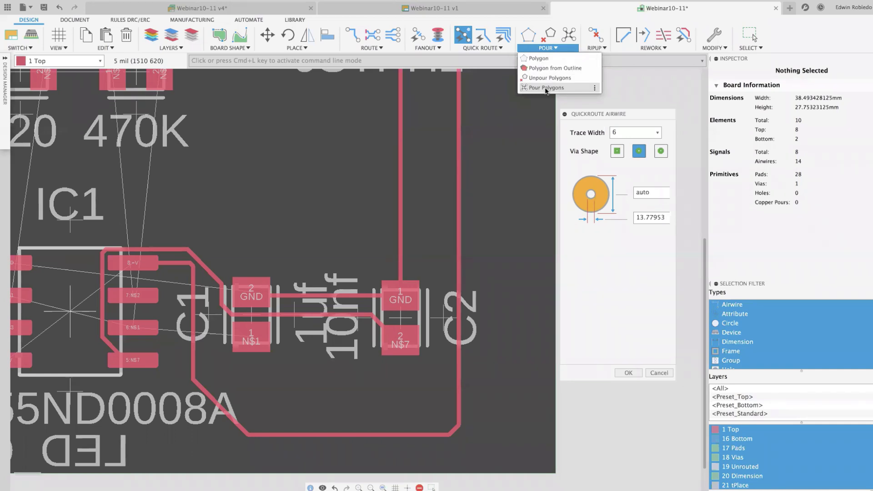
click(599, 49)
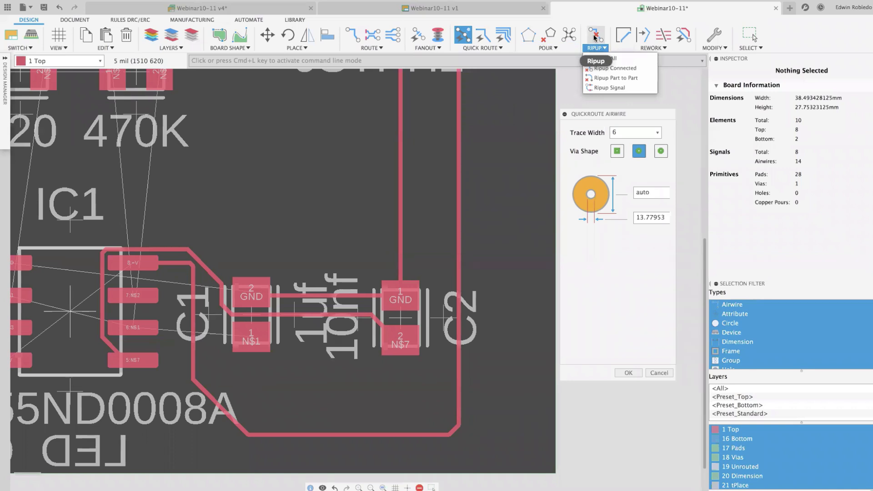
click(594, 37)
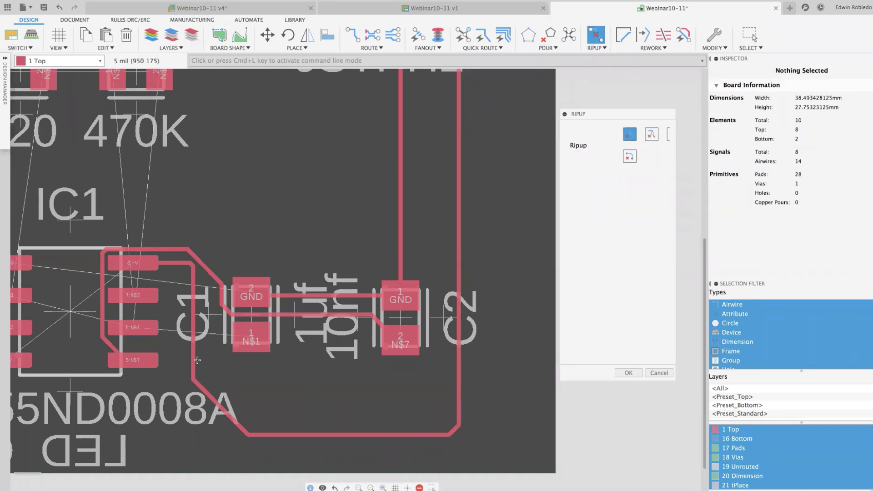
click(111, 346)
click(101, 317)
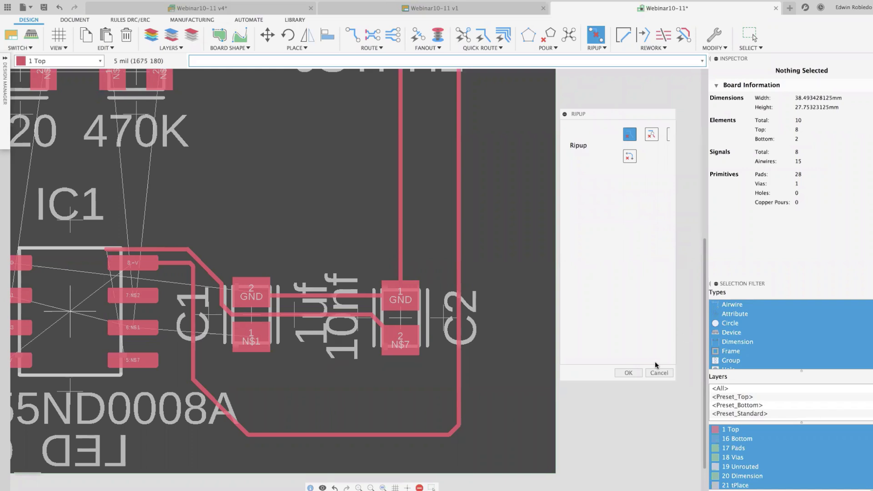
Step: Set Ripup to connected copper and remove the remaining N$7 trace and the +V trace to IC1 pad 8
click(651, 135)
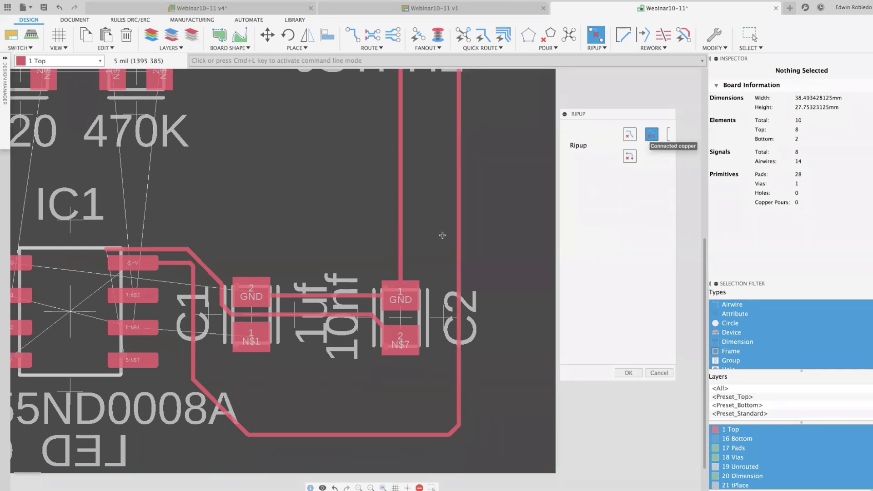
click(192, 252)
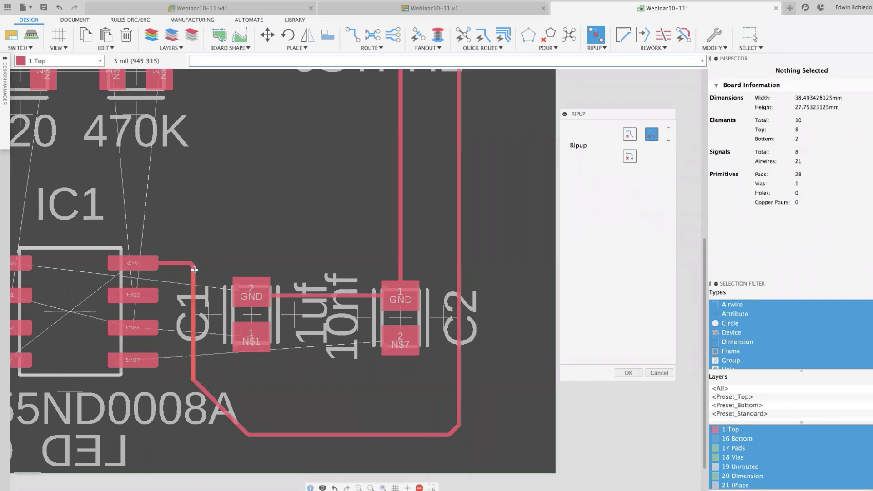
click(194, 270)
scroll(430, 307, up, 5)
scroll(431, 308, down, 10)
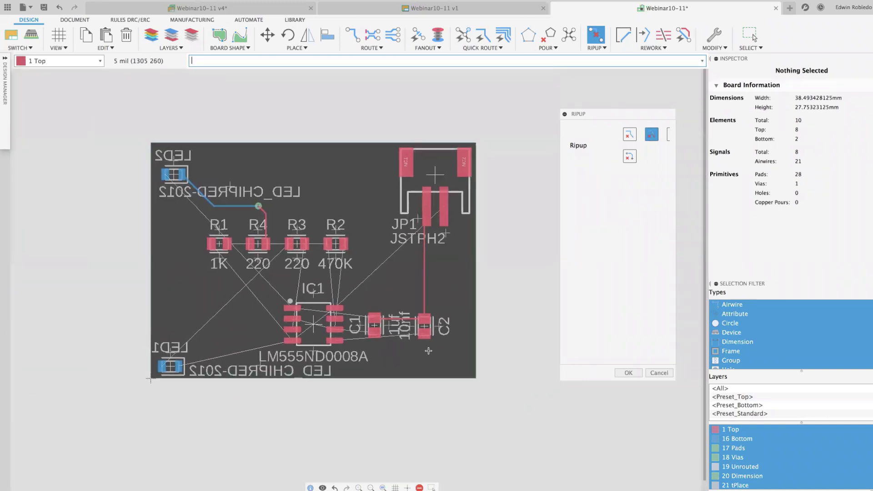
scroll(427, 340, up, 3)
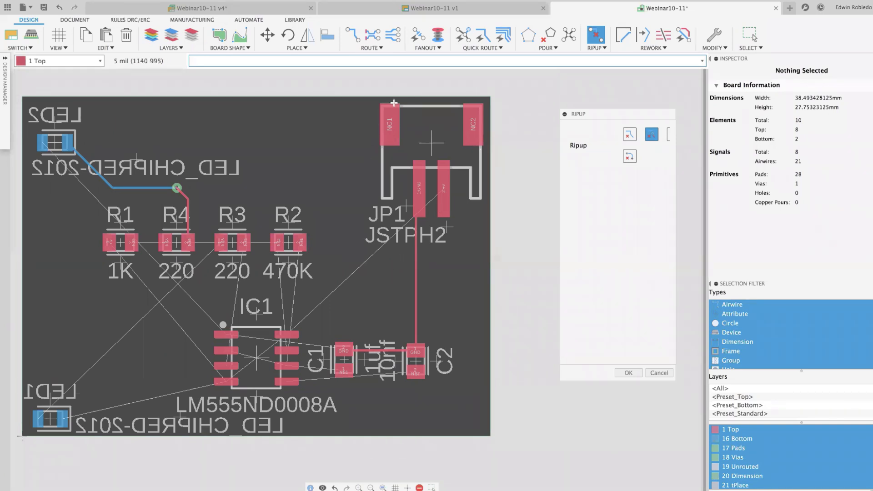
Step: Rip up the GND trace from JP1 to C2 and the N$4 trace with its via between LED2 and R4
click(493, 49)
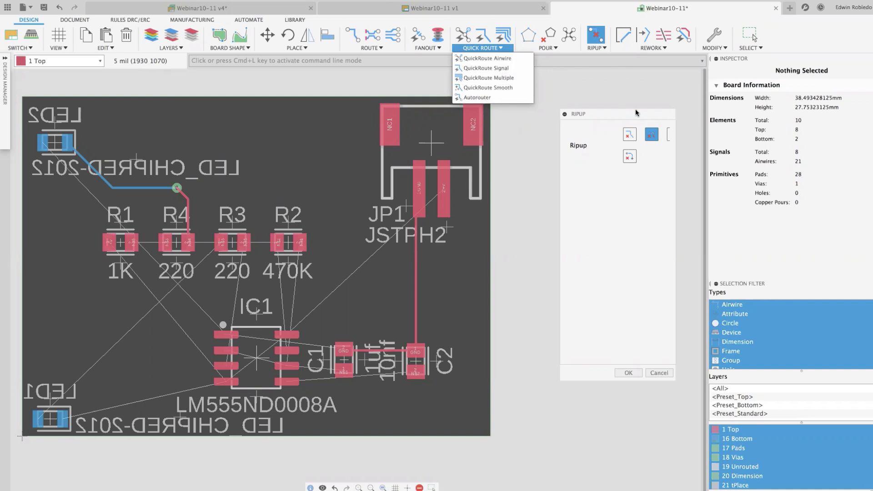
click(597, 38)
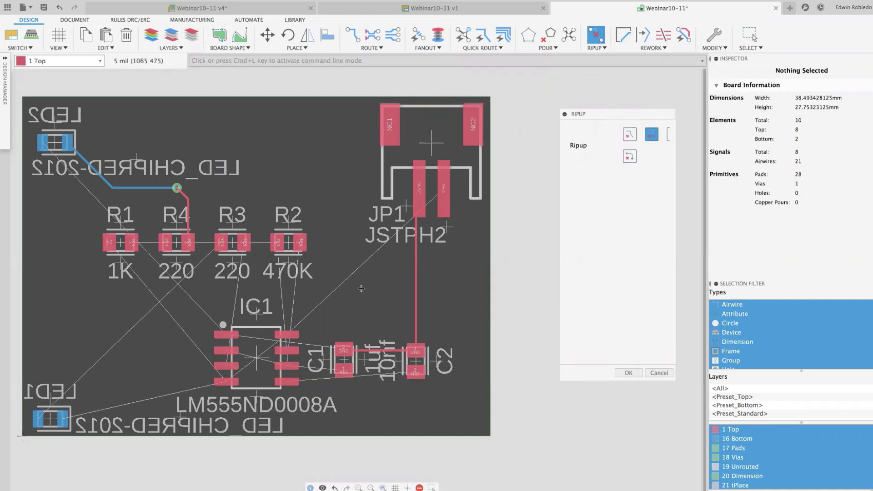
click(417, 278)
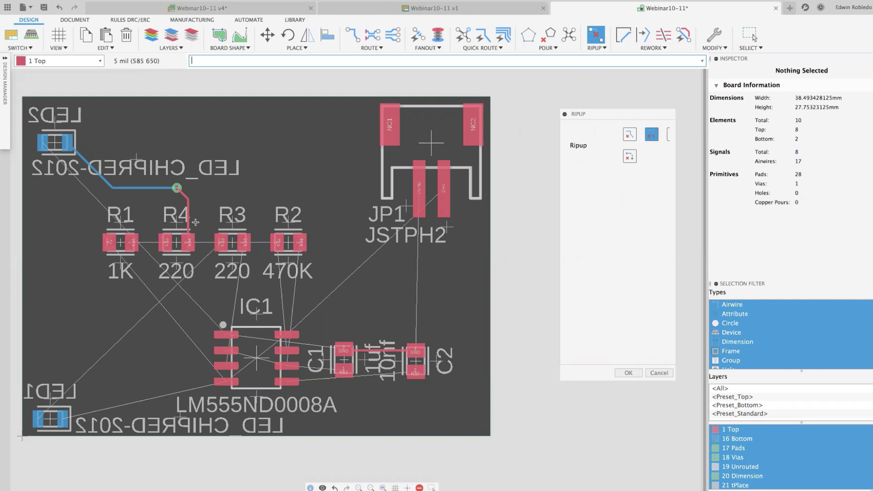
click(187, 201)
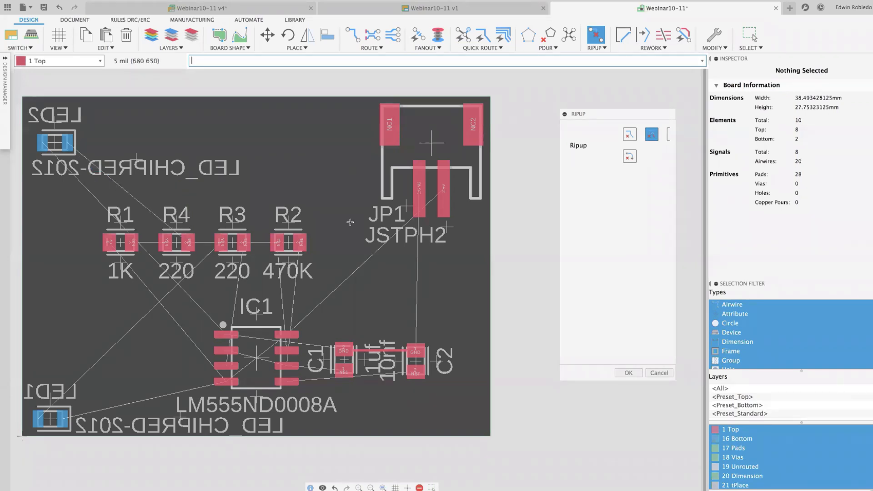
Step: Start the Autorouter with Effort set to Medium and continue to the routing variants
click(482, 47)
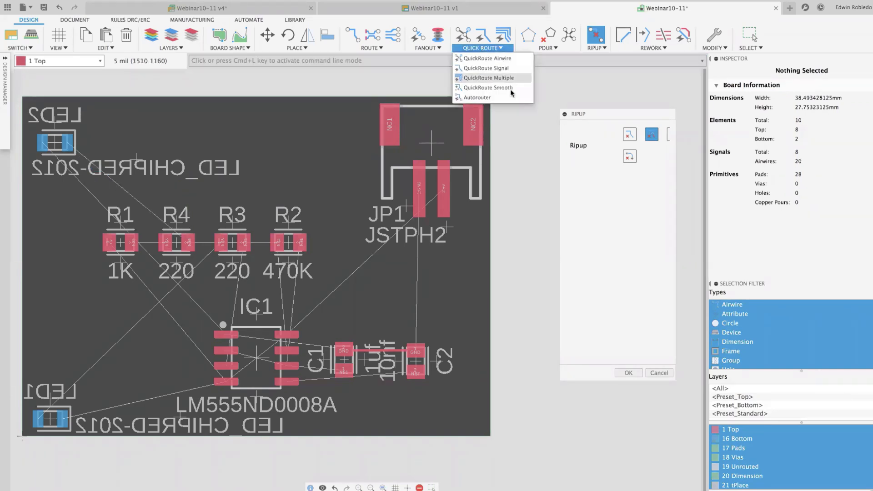
click(486, 98)
drag(483, 18, 292, 122)
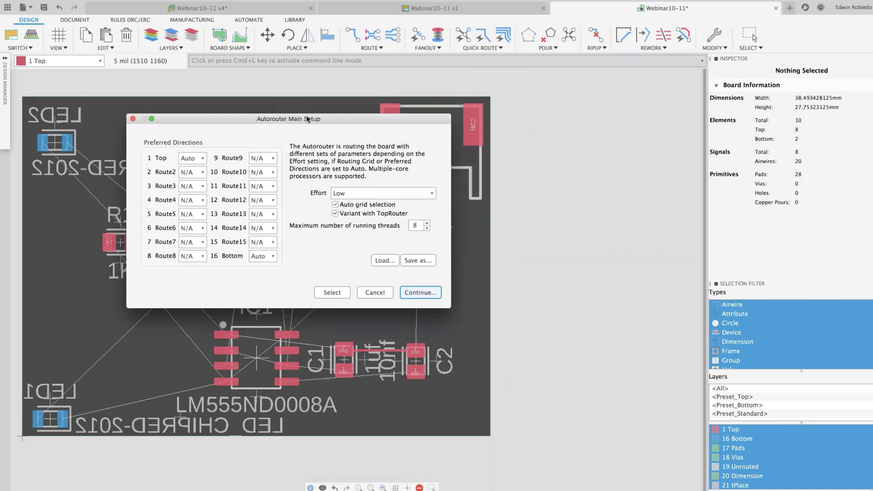
drag(307, 118, 320, 118)
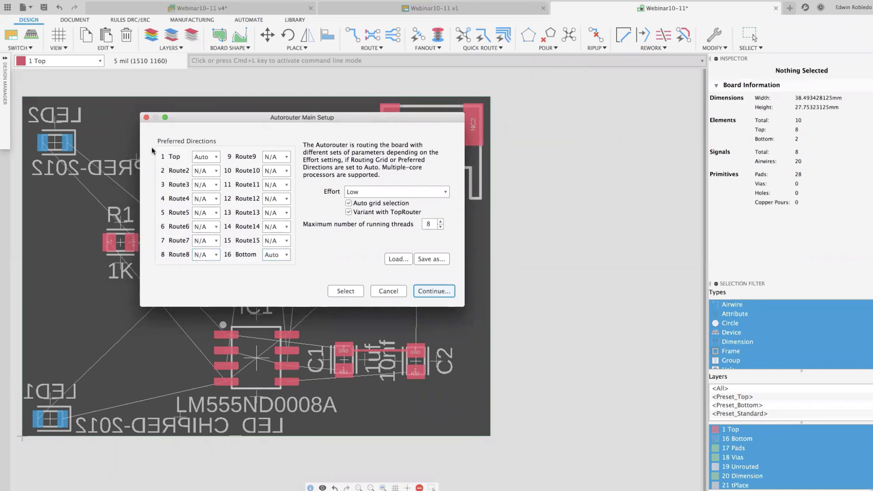
click(442, 193)
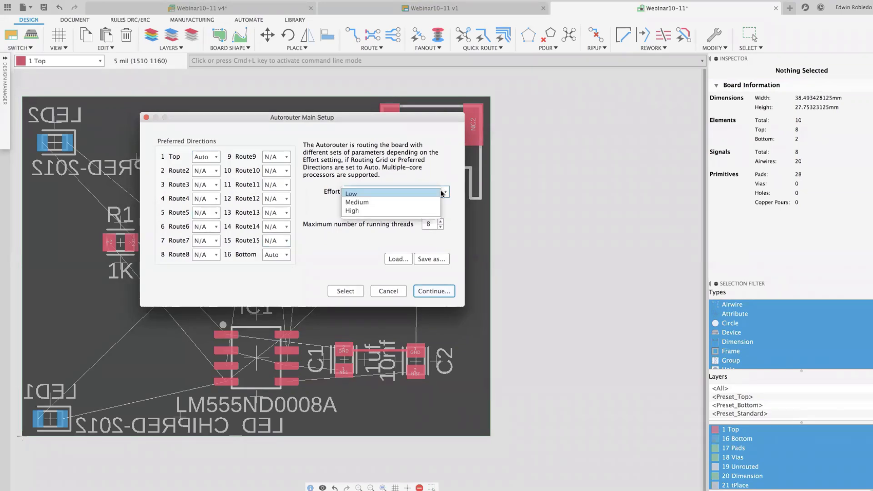
click(389, 202)
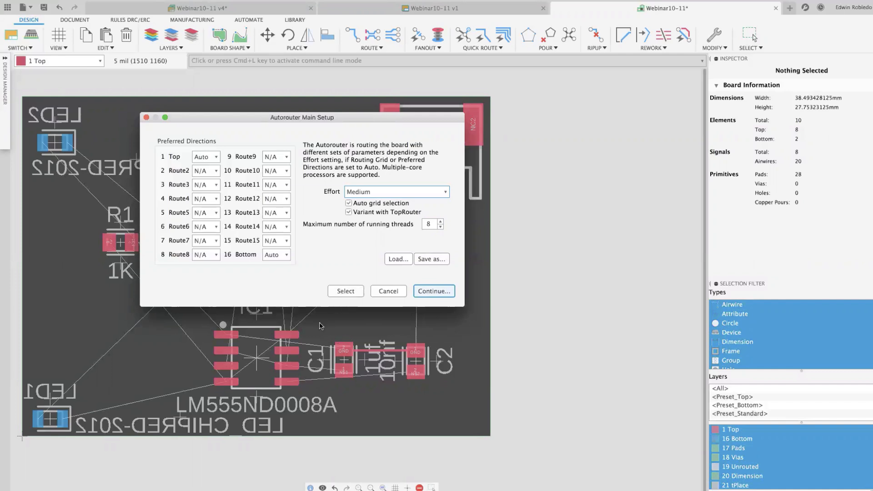
drag(273, 370, 334, 297)
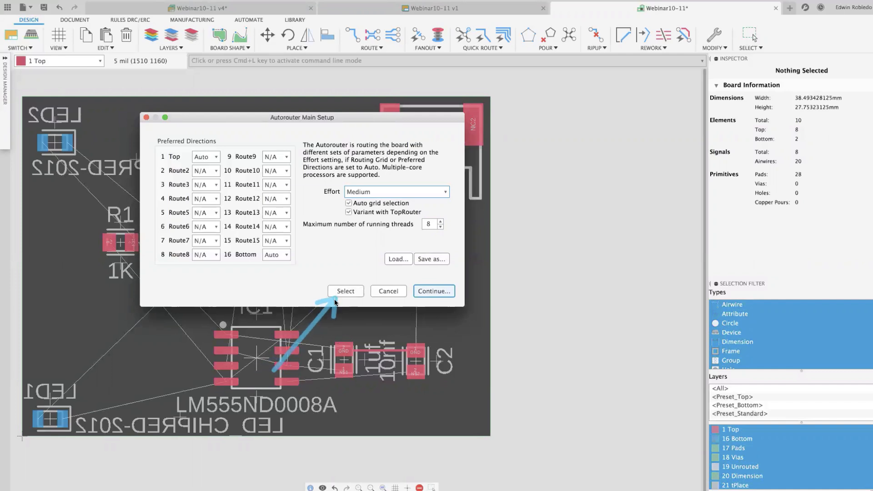
click(439, 293)
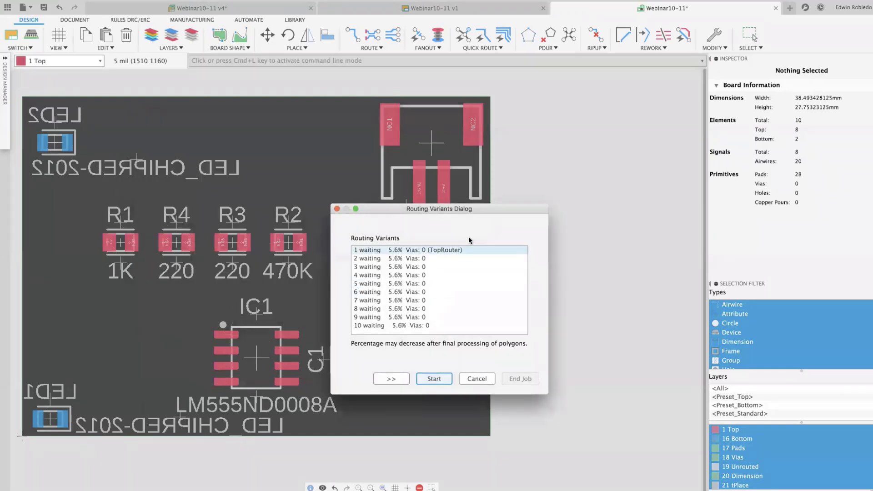
Step: Expand the routing variants' details and examine their General, Busses, Route, Optimize1 and Optimize2 parameters
drag(463, 201, 317, 145)
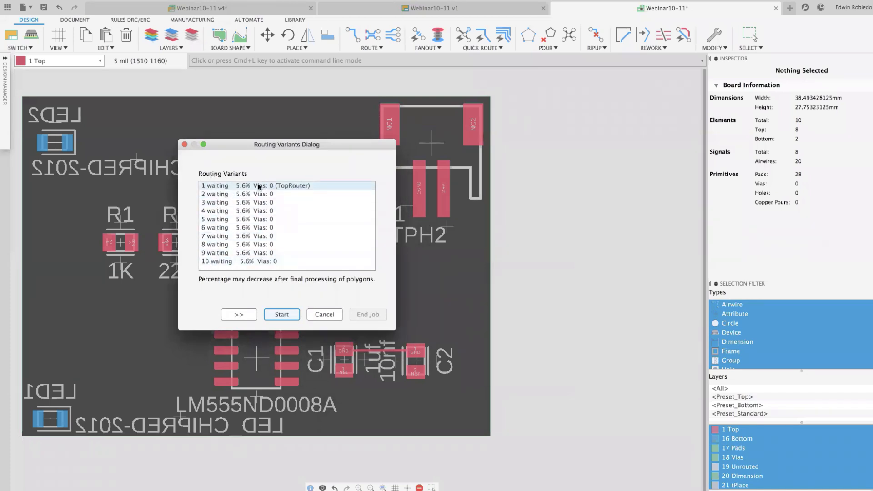
drag(311, 145, 237, 107)
click(168, 277)
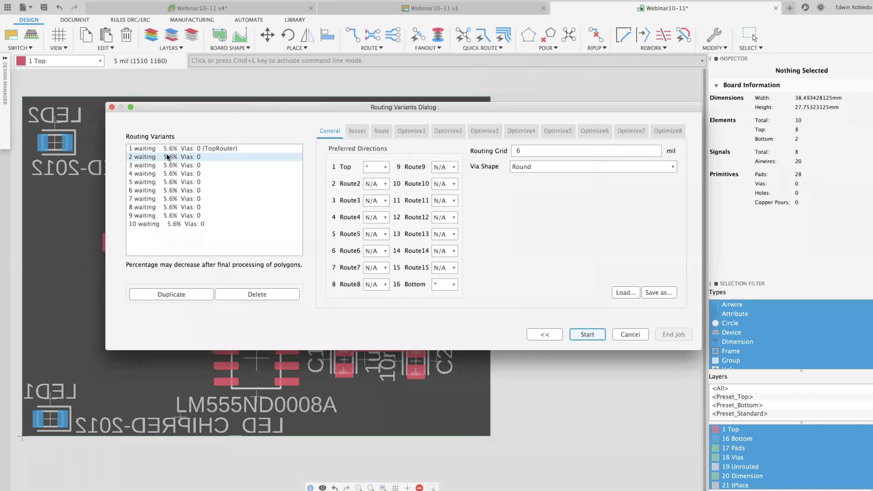
click(360, 132)
click(379, 132)
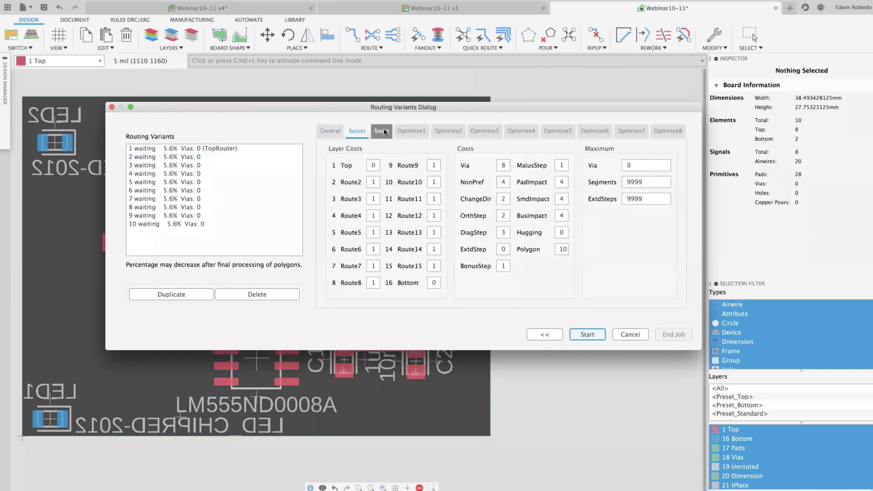
click(418, 136)
click(450, 135)
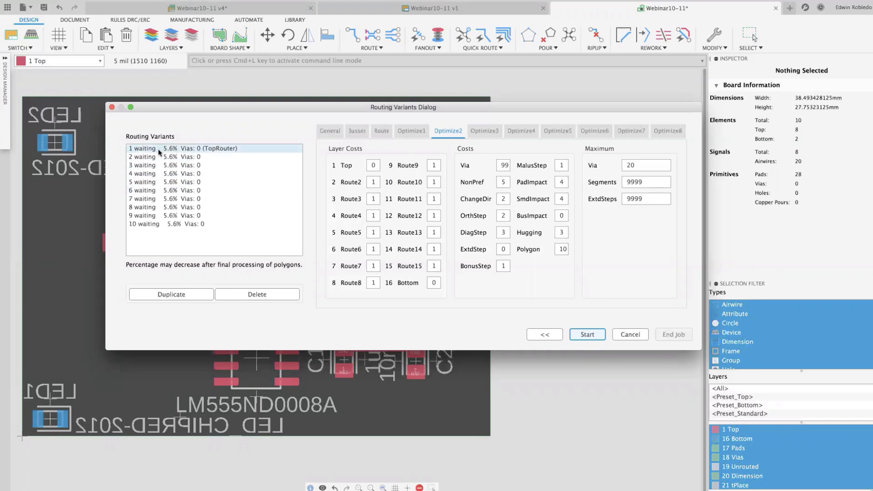
Step: Collapse the routing variants' parameter details, move the dialog clear of the board and start the autorouting job
click(529, 337)
drag(251, 111, 624, 100)
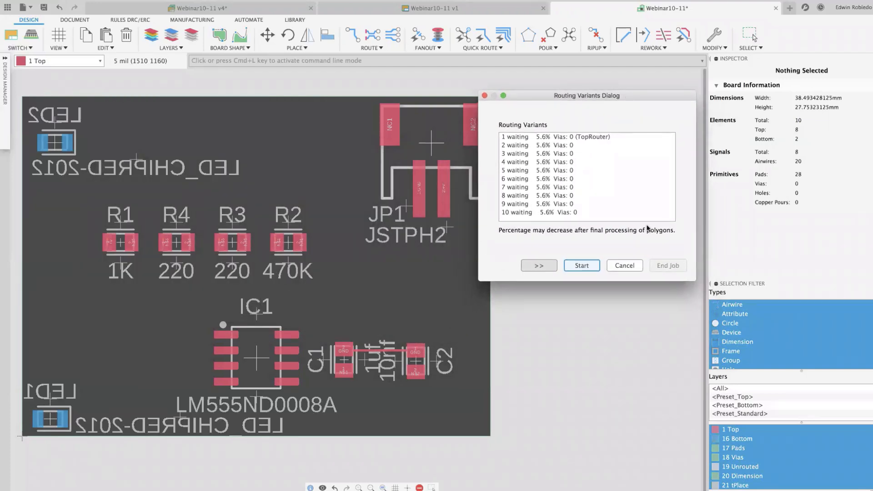
click(588, 267)
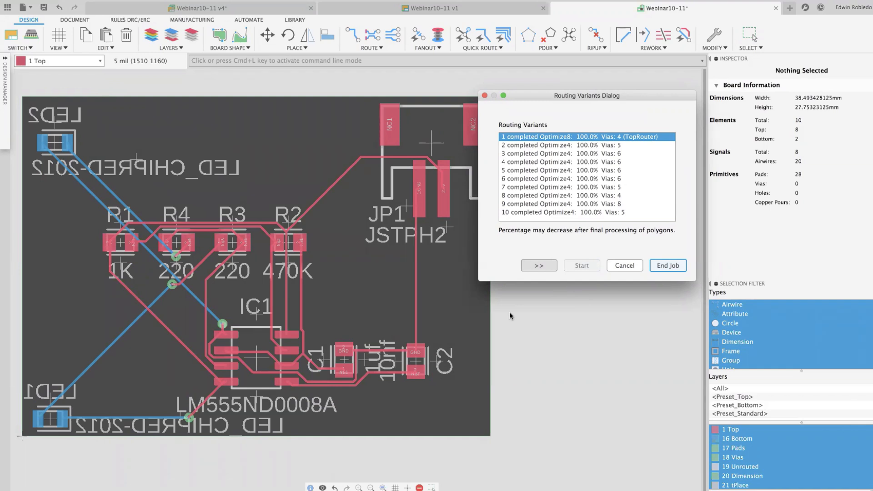
Step: Preview routing variants 2 through 9 on the board to compare their trace paths and via counts
drag(558, 96, 570, 87)
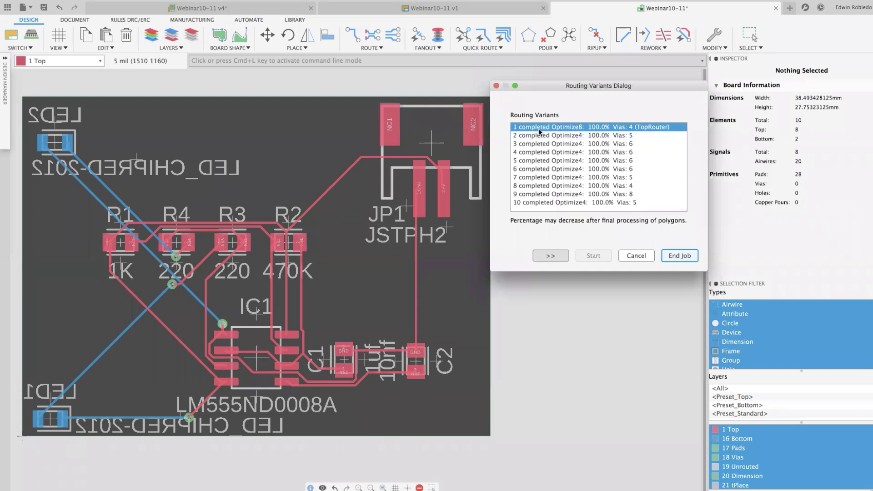
click(551, 139)
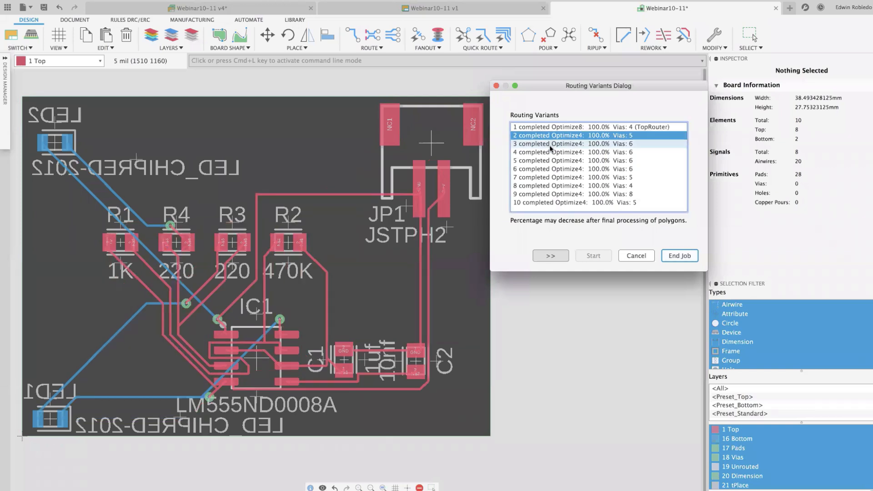
click(552, 144)
click(551, 153)
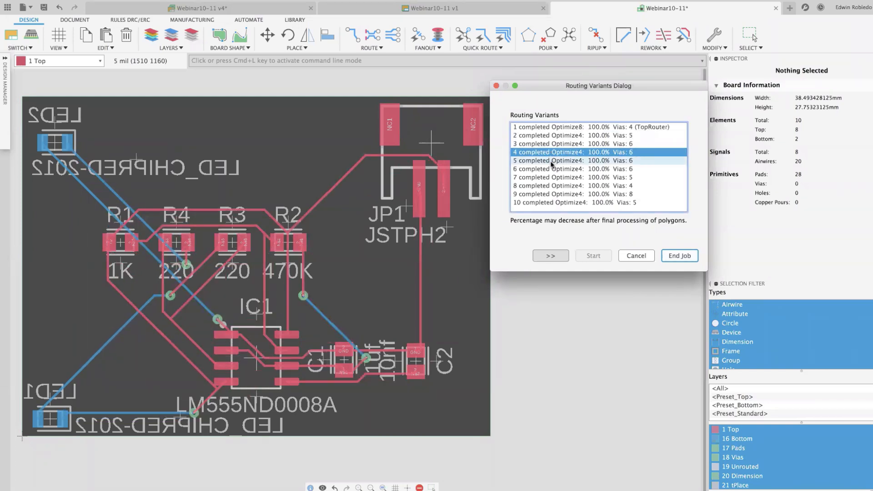
click(552, 162)
click(553, 169)
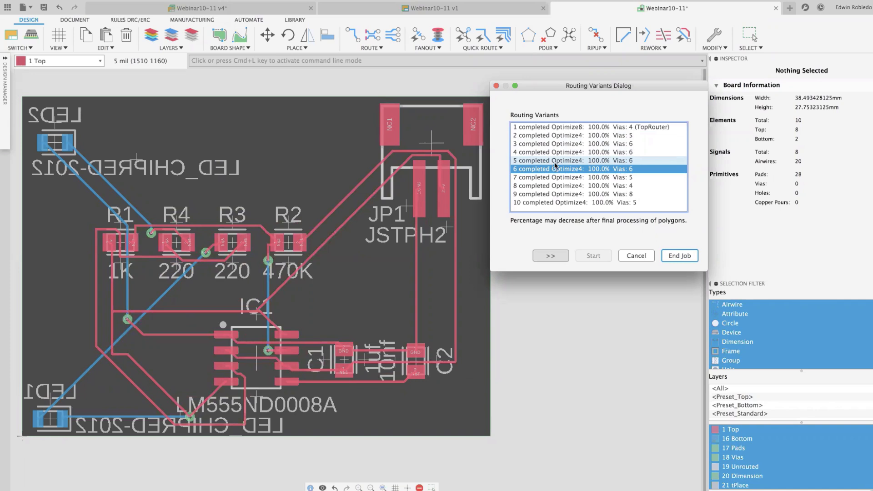
click(556, 177)
click(556, 186)
click(555, 194)
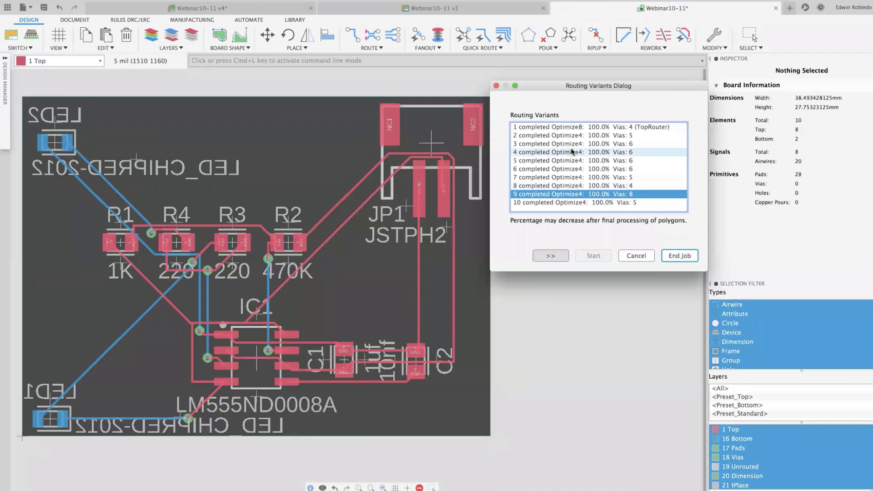
Step: Choose routing variant 1 (TopRouter), end the autorouting job with it and dismiss the Ripup dialog
click(565, 128)
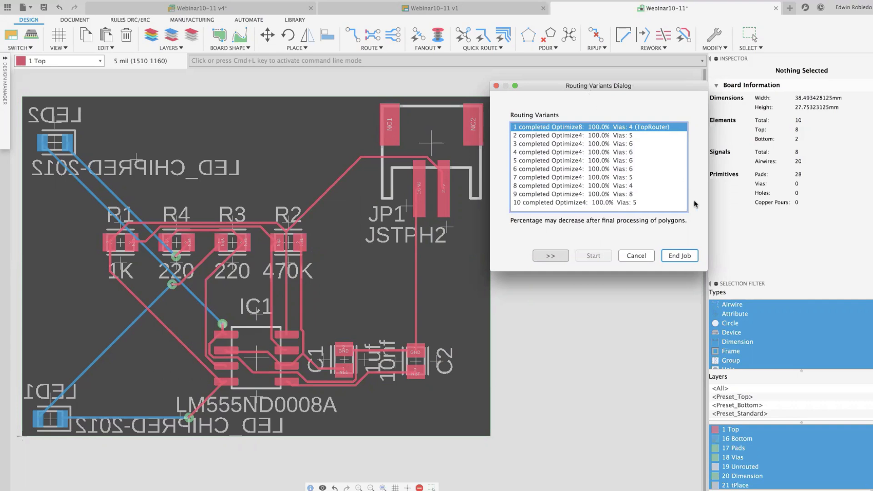
click(670, 256)
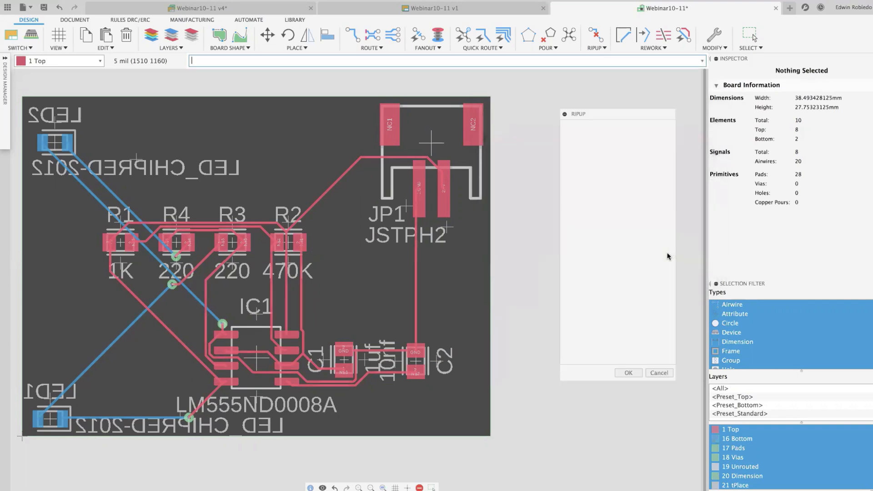
click(629, 373)
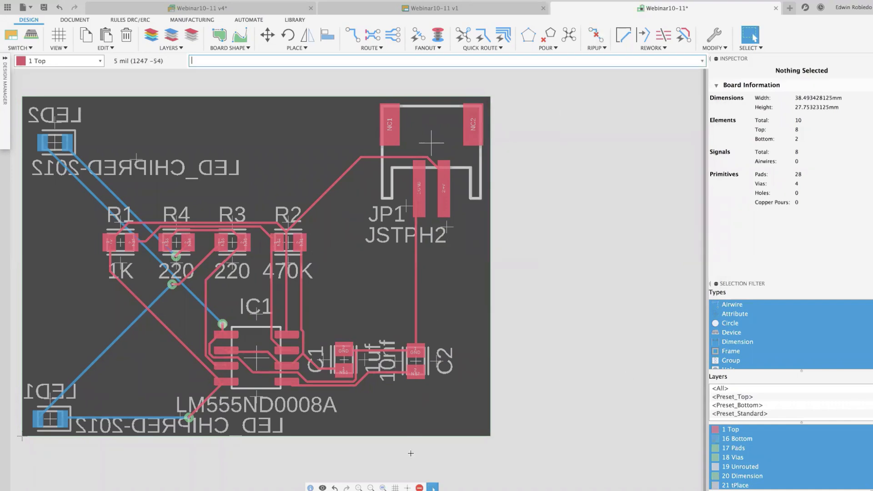
Step: Convert the board outline to a copper polygon on layer 1 Top
click(383, 488)
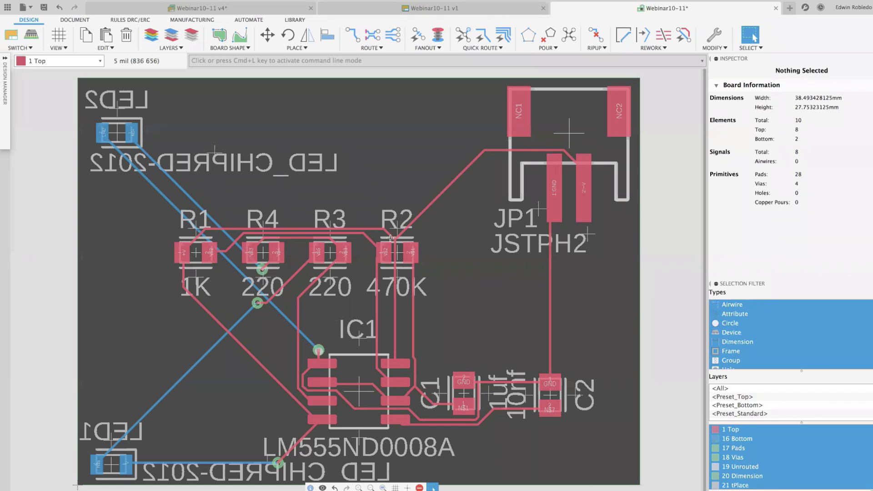
middle_drag(377, 223, 376, 222)
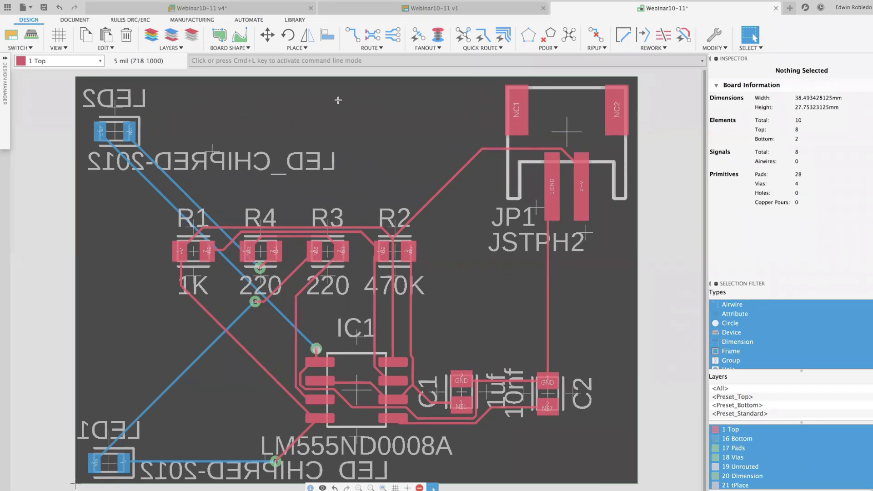
right_click(331, 77)
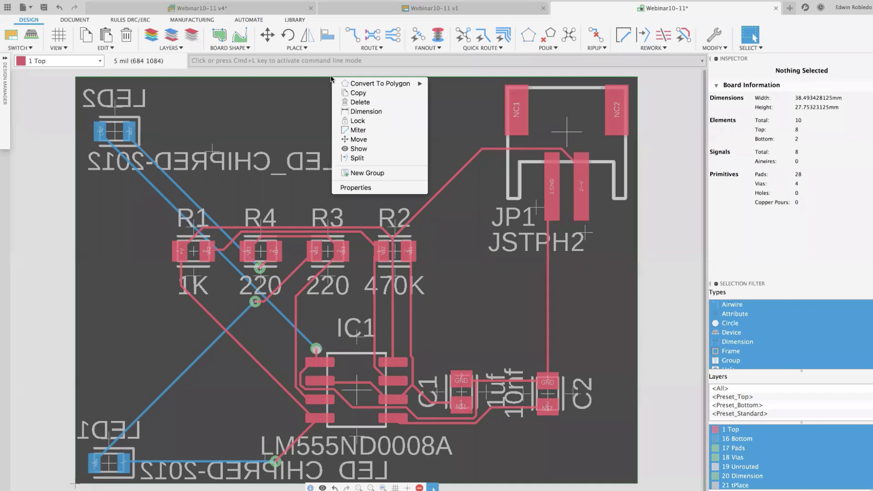
key(Escape)
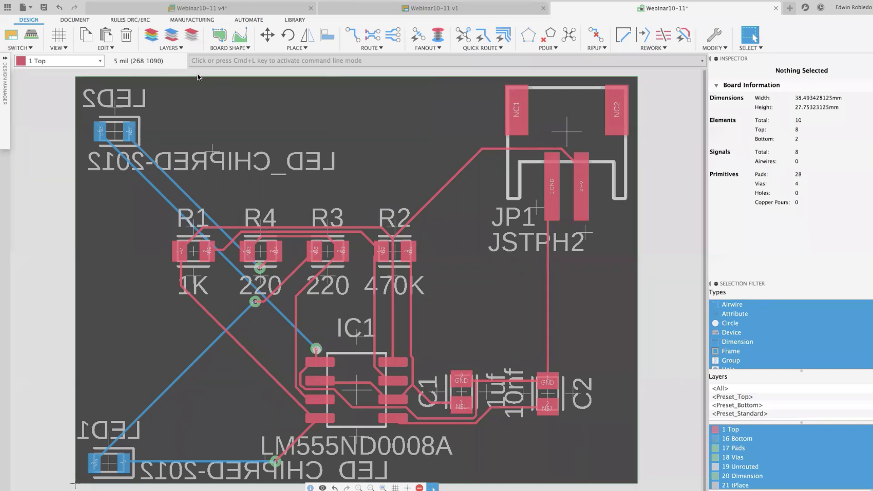
right_click(230, 79)
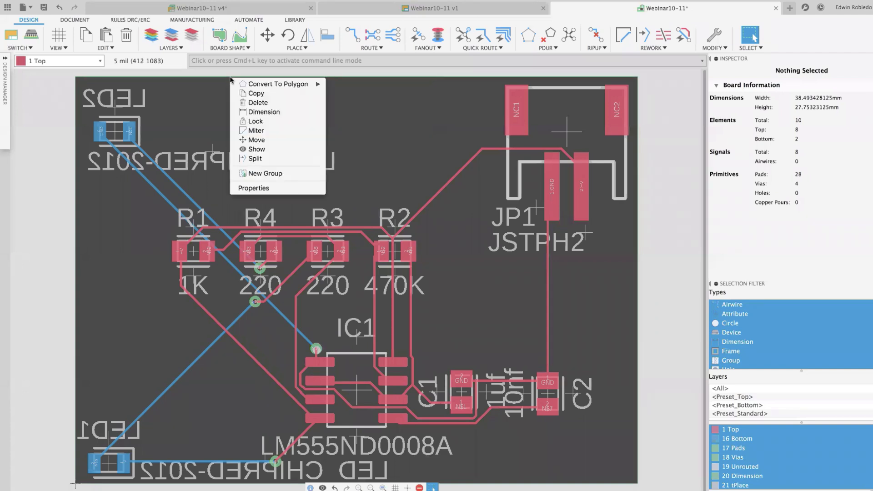
mouse_move(255, 86)
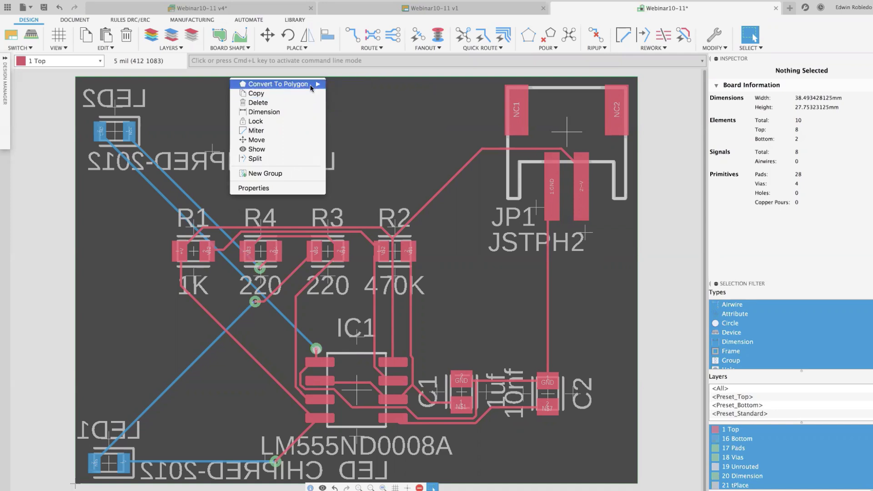
click(337, 88)
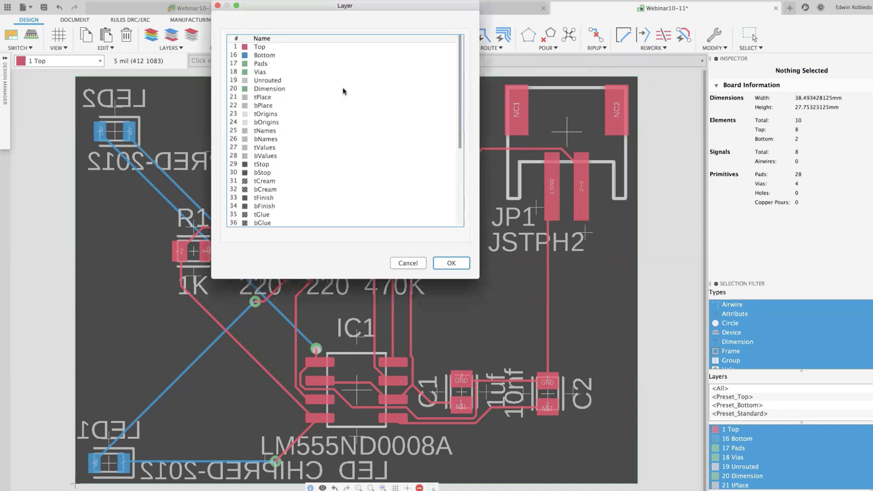
click(255, 48)
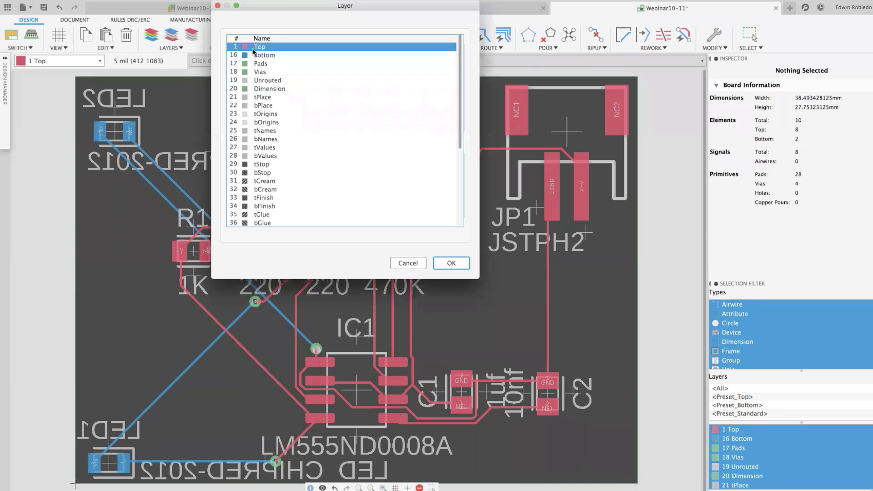
click(458, 264)
click(458, 263)
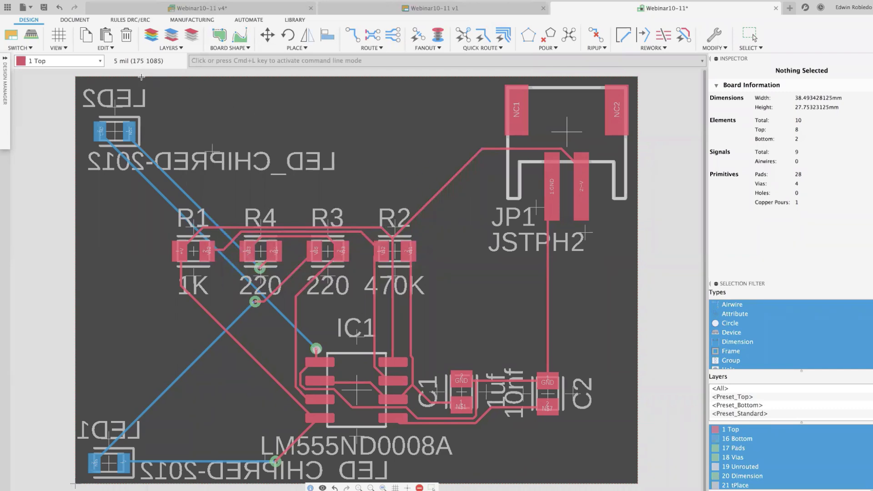
Step: Rename the new polygon along the board's upper edge to GND, applying the name to this polygon only
scroll(141, 77, up, 3)
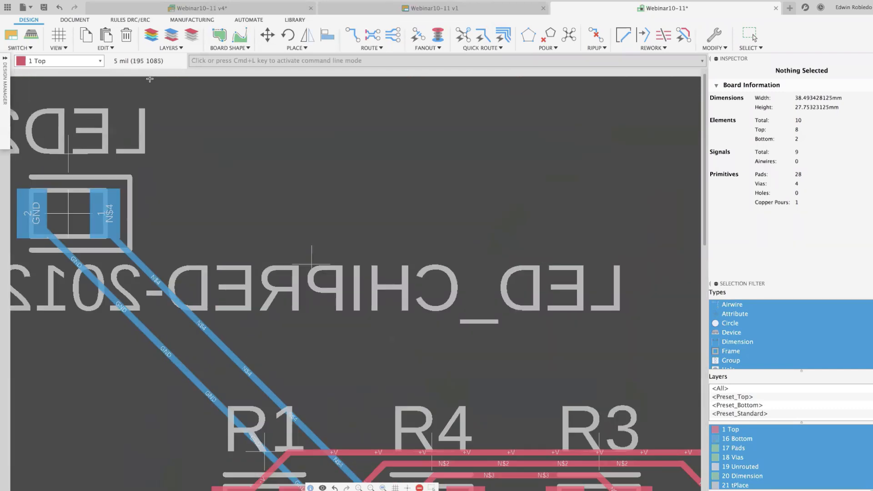
scroll(156, 80, up, 5)
middle_drag(156, 80, 259, 118)
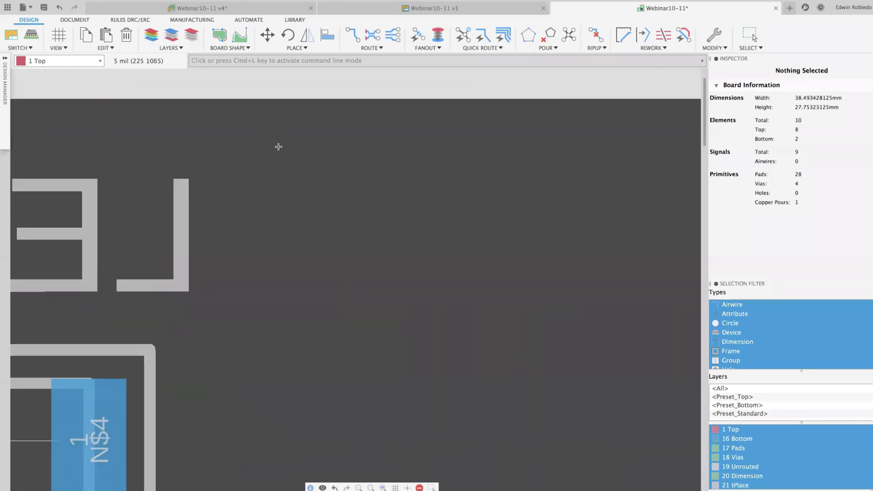
scroll(279, 147, down, 3)
middle_drag(278, 147, 260, 121)
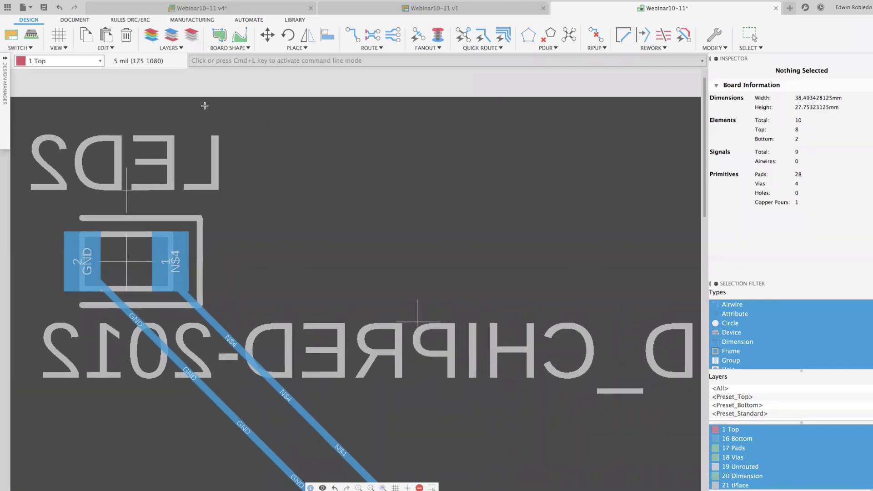
scroll(205, 102, up, 4)
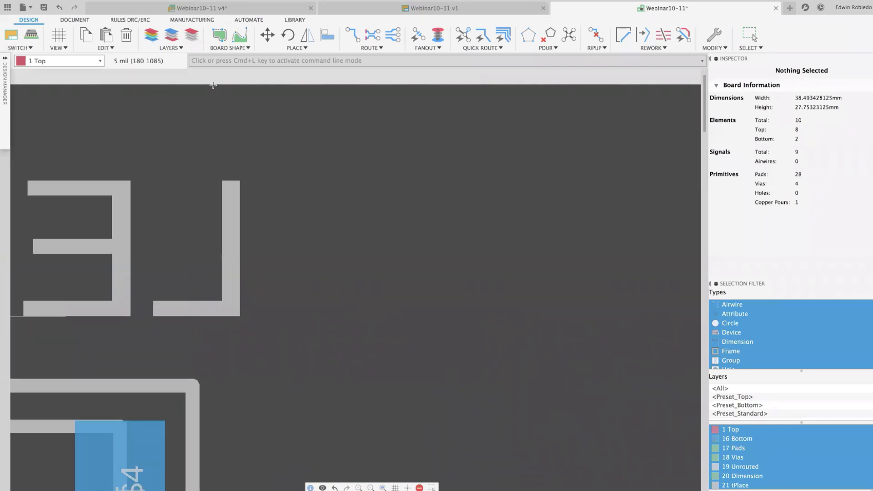
right_click(213, 86)
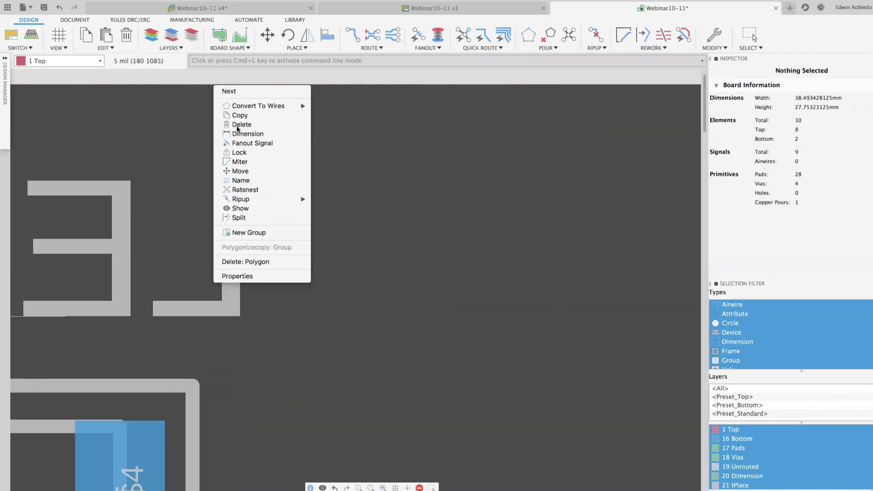
click(248, 180)
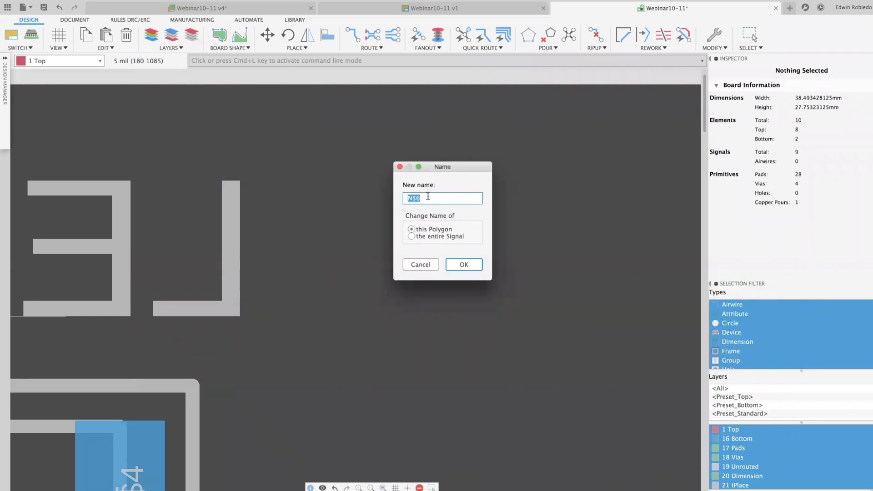
text(GND)
click(456, 263)
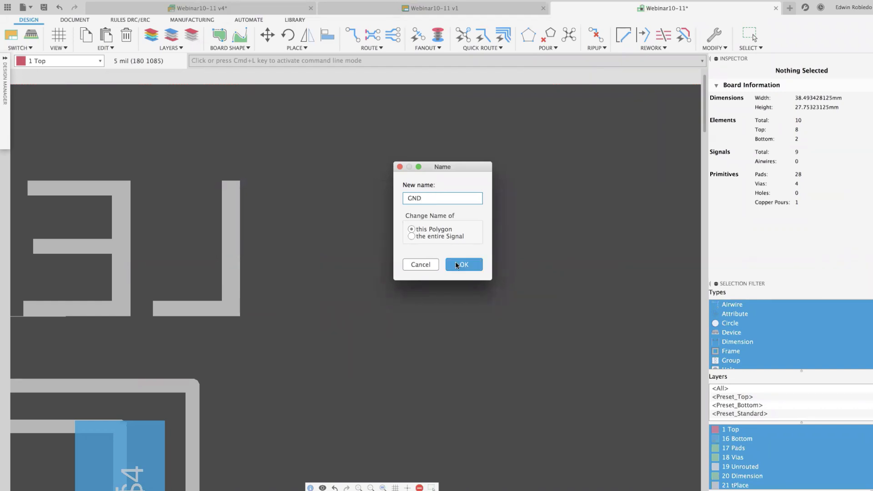
Step: Pour the polygons to fill the top layer with GND copper
scroll(366, 245, up, 2)
scroll(365, 244, down, 3)
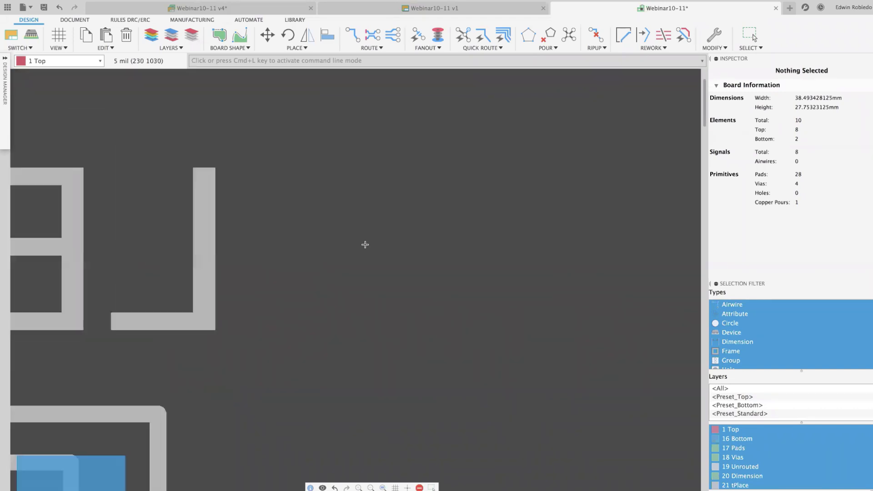
scroll(366, 245, down, 2)
scroll(312, 155, up, 1)
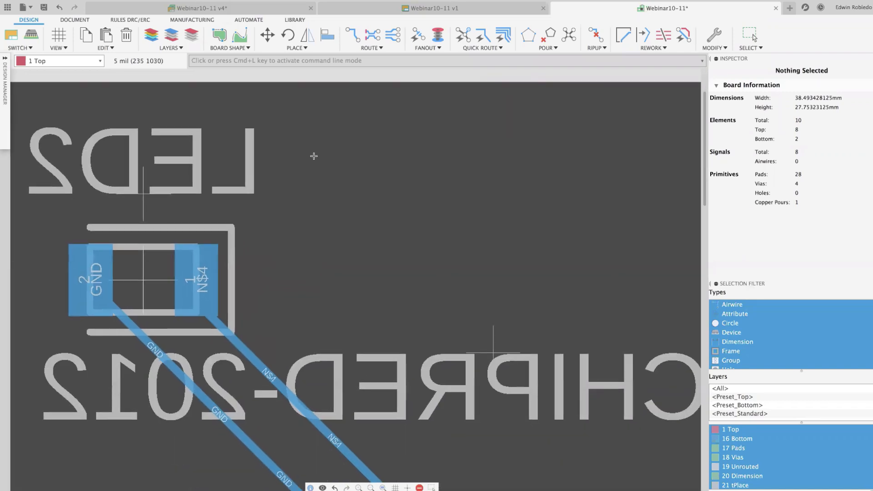
scroll(405, 152, down, 3)
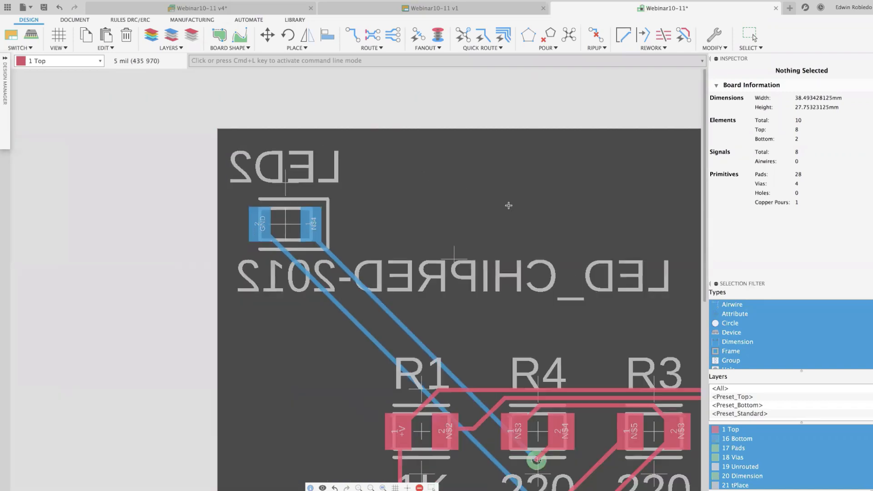
scroll(395, 164, right, 5)
scroll(394, 164, down, 2)
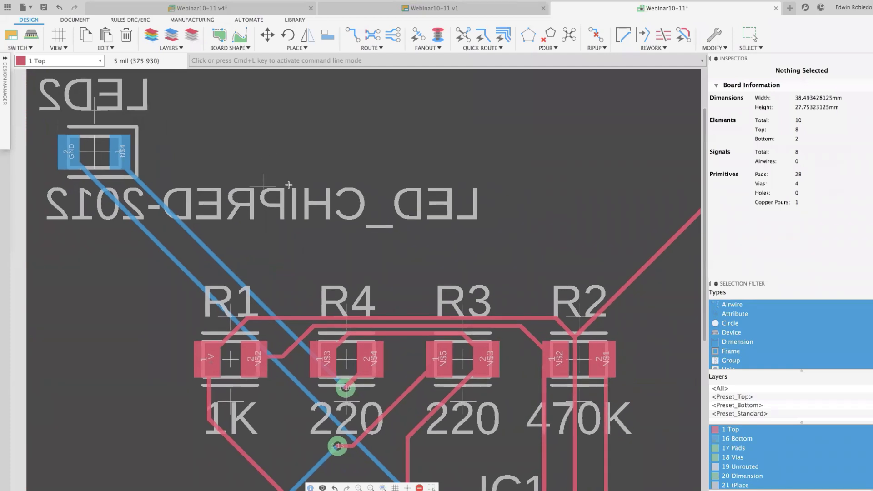
scroll(412, 246, down, 4)
scroll(588, 158, right, 5)
scroll(588, 158, down, 2)
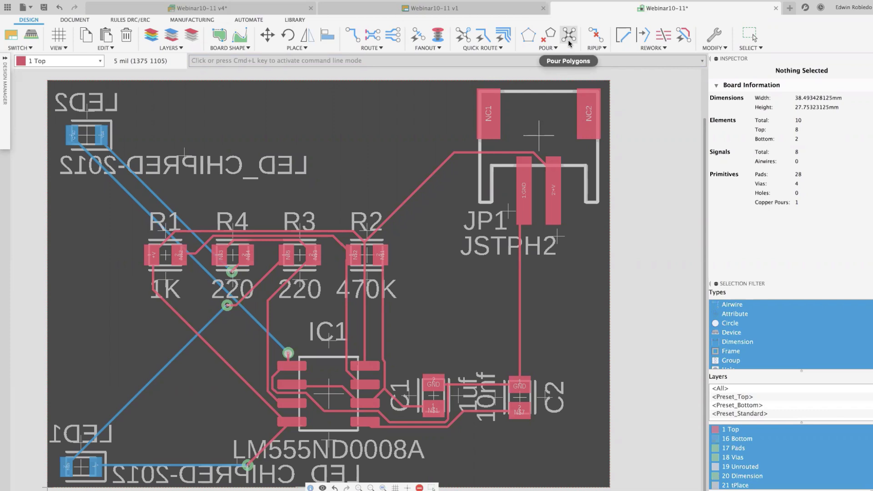
click(569, 37)
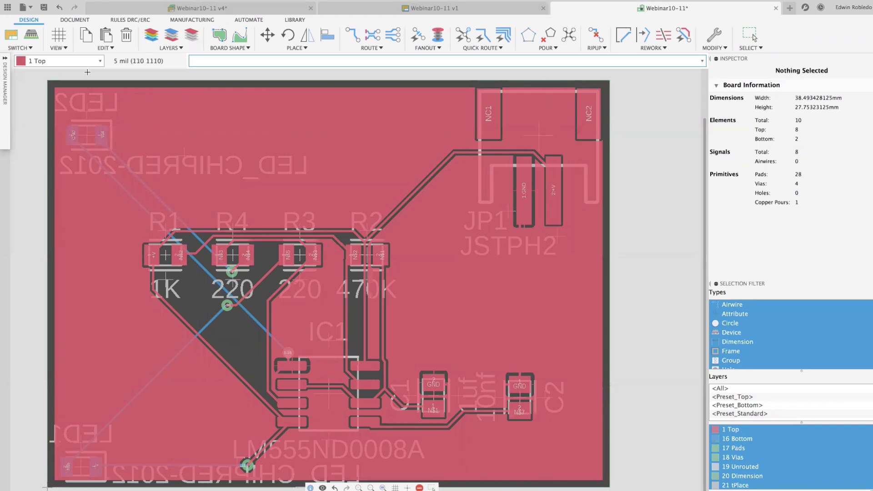
Step: Examine the clearance between the poured copper and the board edge near LED2
scroll(88, 72, up, 8)
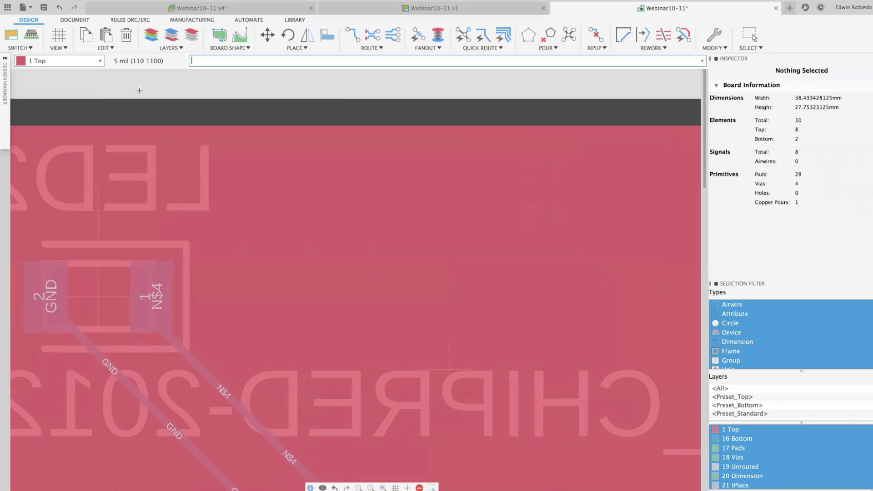
middle_drag(100, 81, 139, 91)
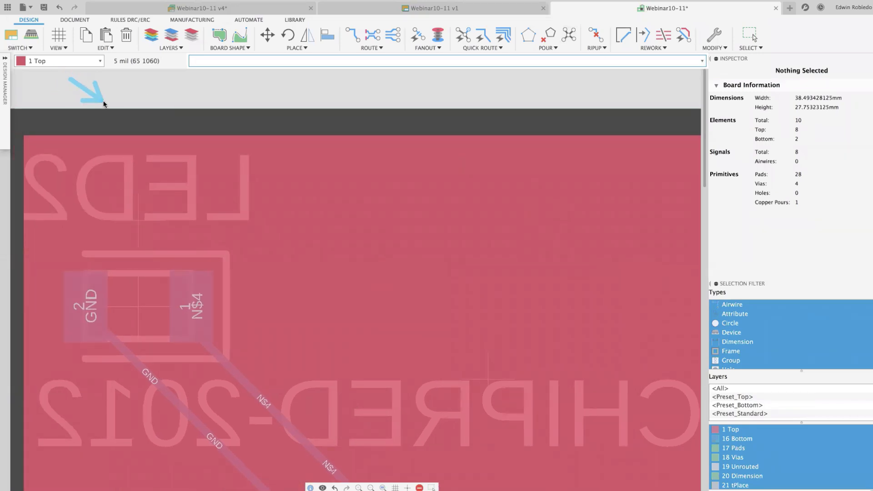
drag(100, 200, 115, 138)
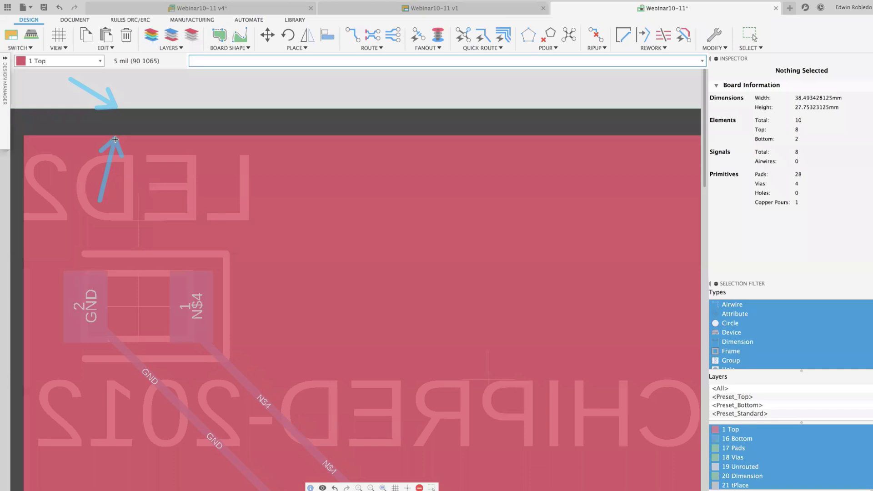
Step: Examine the poured copper across the board and the thermal connection around capacitor C1's GND pad
scroll(273, 210, up, 3)
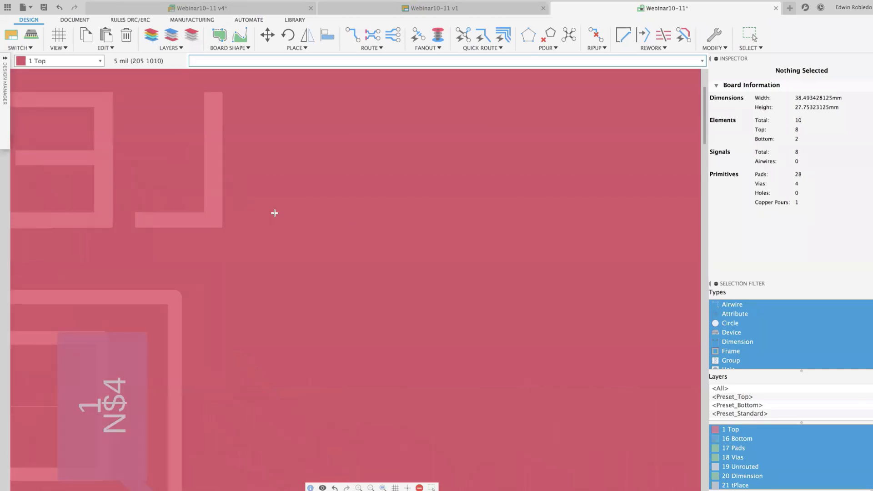
scroll(275, 211, down, 2)
scroll(276, 211, down, 5)
middle_drag(427, 284, 212, 118)
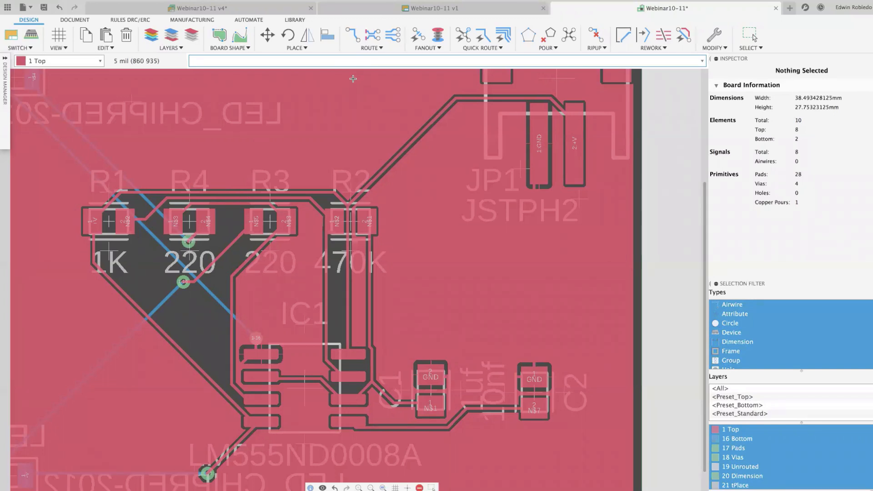
click(385, 487)
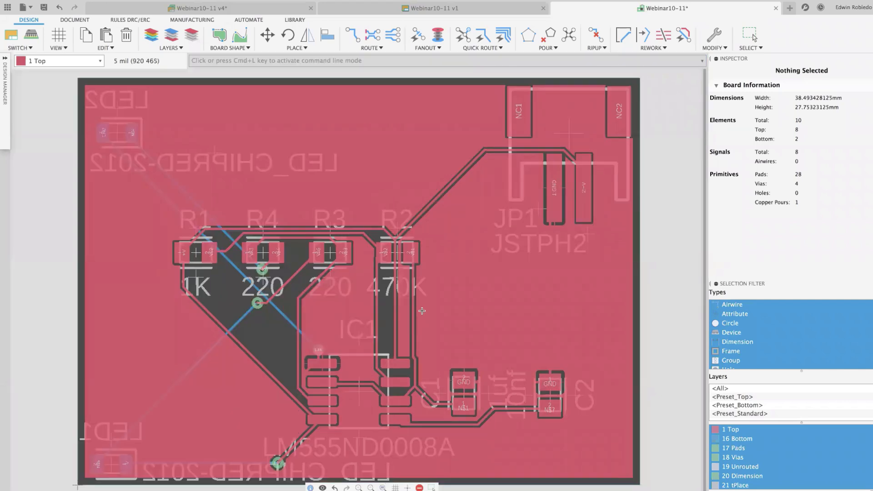
middle_drag(414, 310, 343, 305)
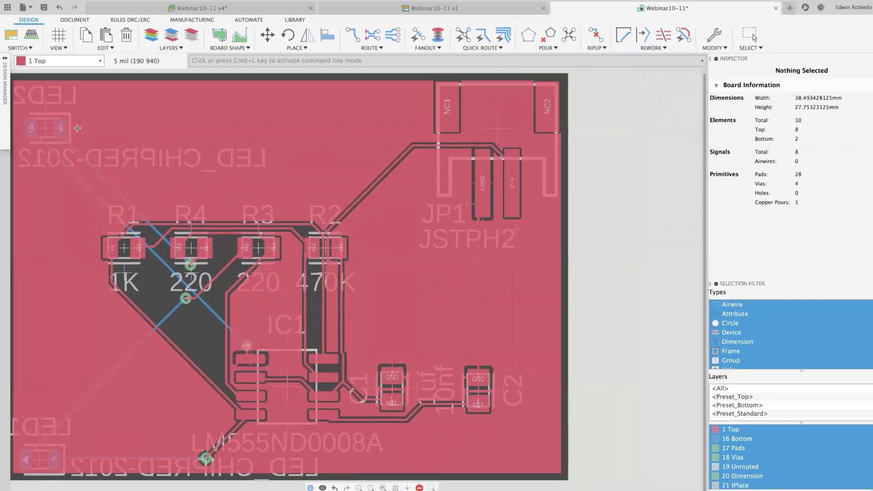
scroll(192, 242, up, 2)
middle_drag(386, 388, 272, 137)
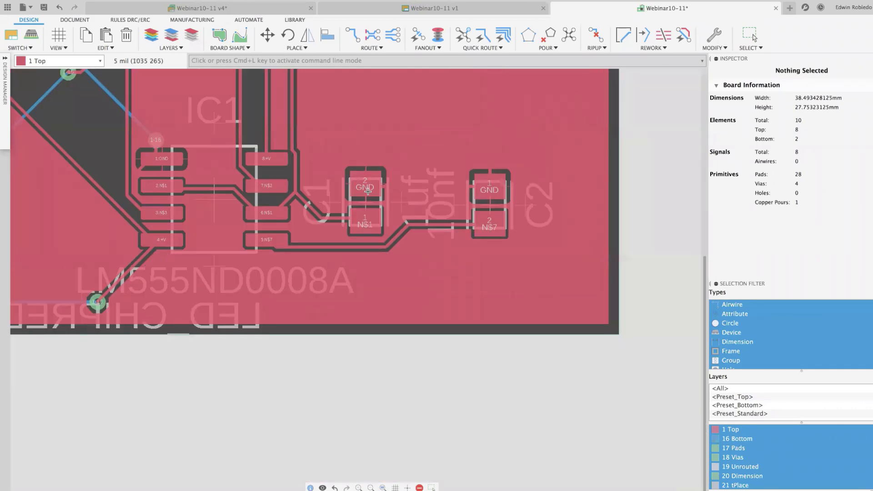
scroll(368, 191, up, 10)
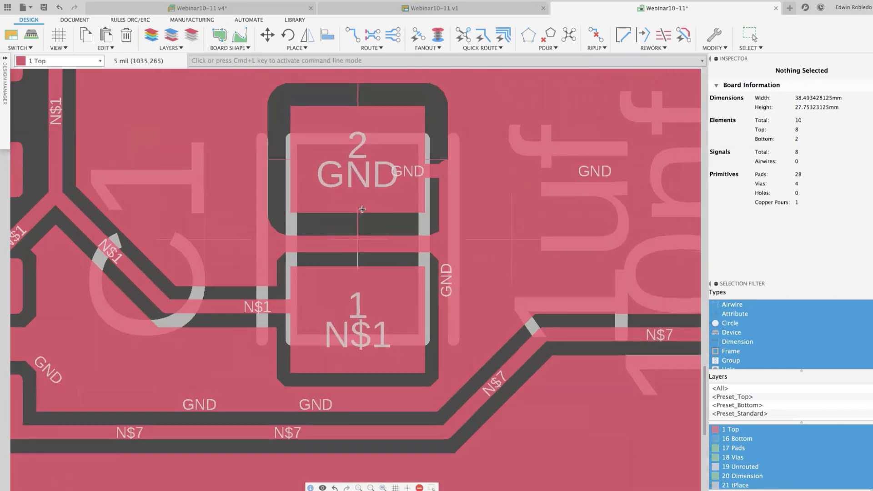
middle_drag(362, 210, 353, 232)
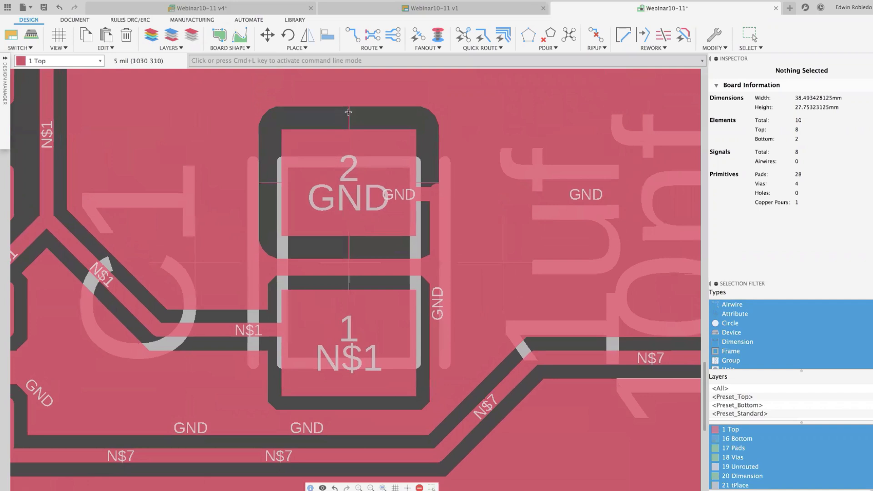
middle_drag(349, 113, 340, 137)
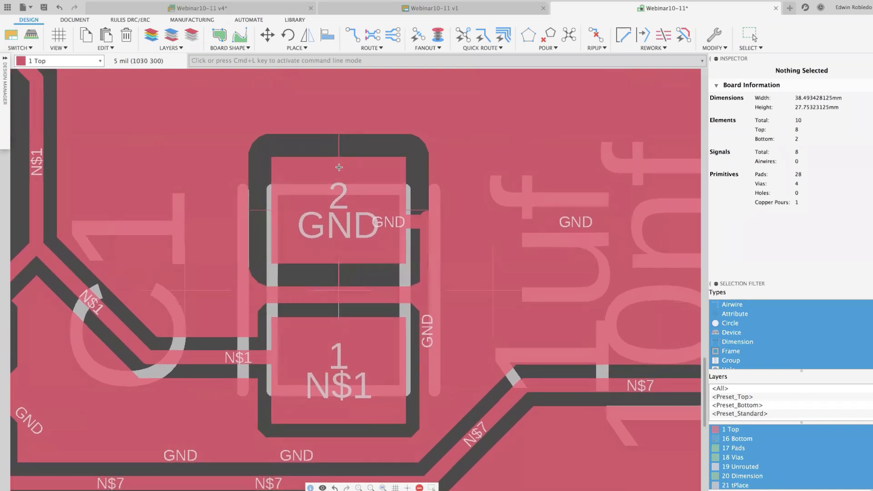
scroll(342, 155, down, 8)
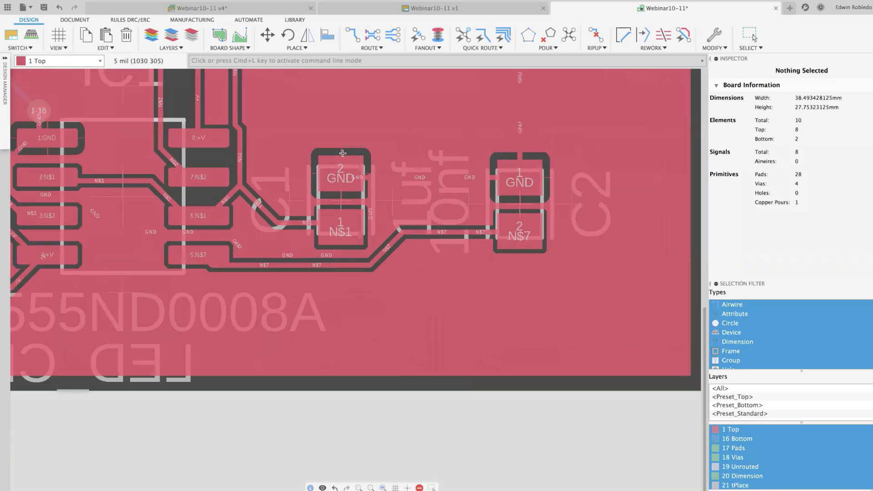
scroll(438, 294, up, 5)
scroll(438, 294, left, 4)
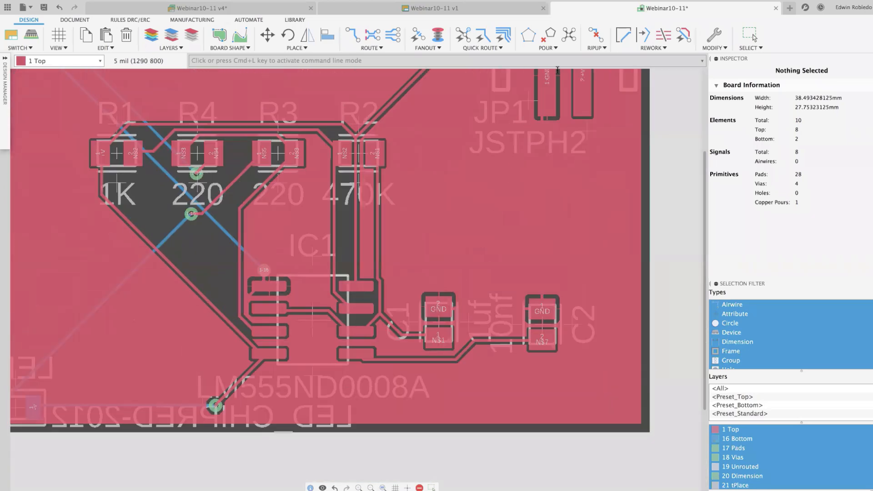
Step: Unpour the polygons so only the traces and the polygon outline remain on the board
click(557, 48)
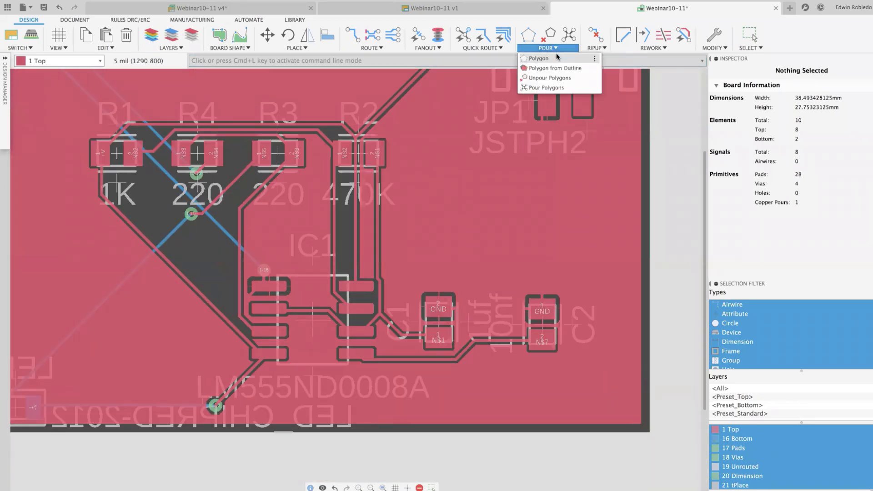
click(557, 78)
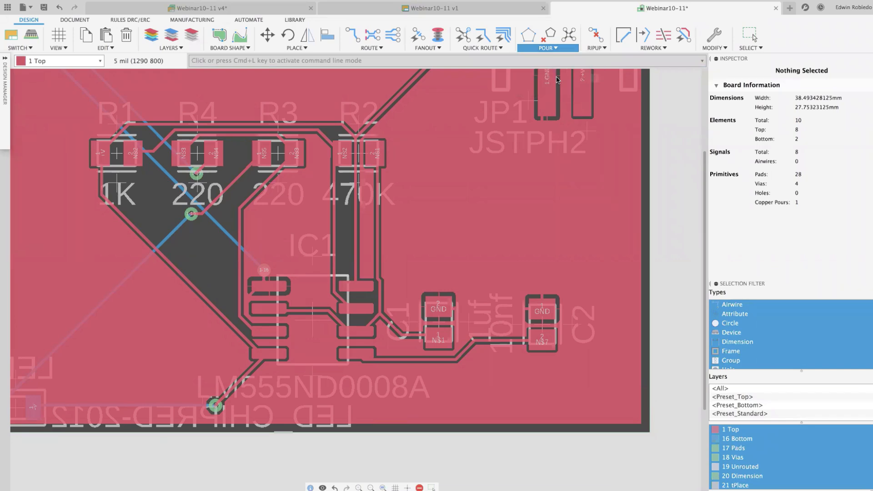
scroll(632, 241, left, 2)
scroll(633, 242, up, 1)
scroll(633, 242, left, 4)
scroll(633, 242, up, 1)
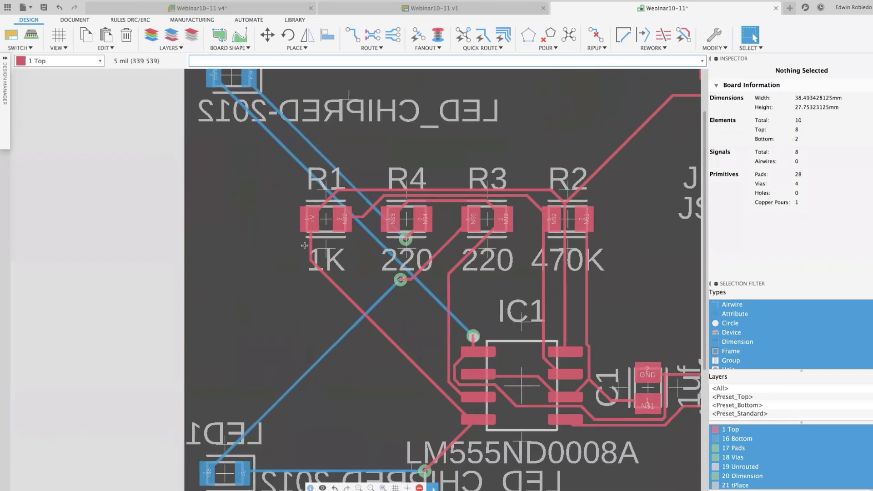
Step: Set the GND polygon's edge width to 12 in its properties and pour the polygons again
right_click(184, 201)
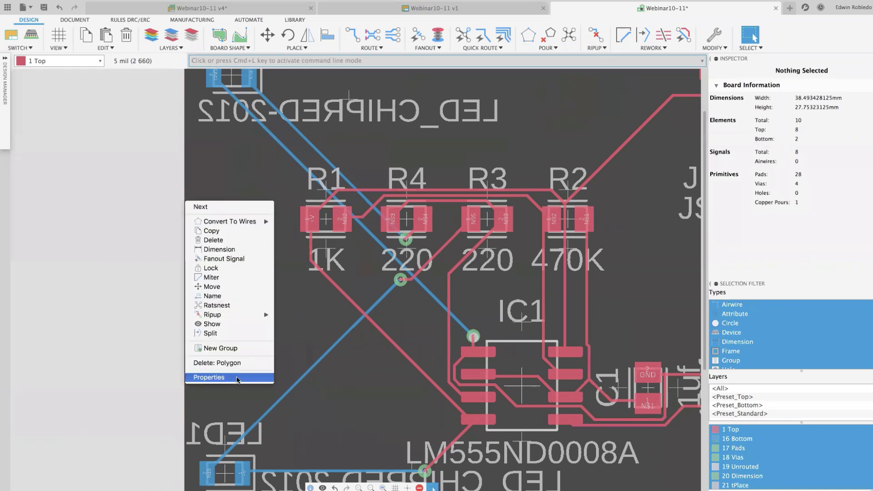
click(238, 379)
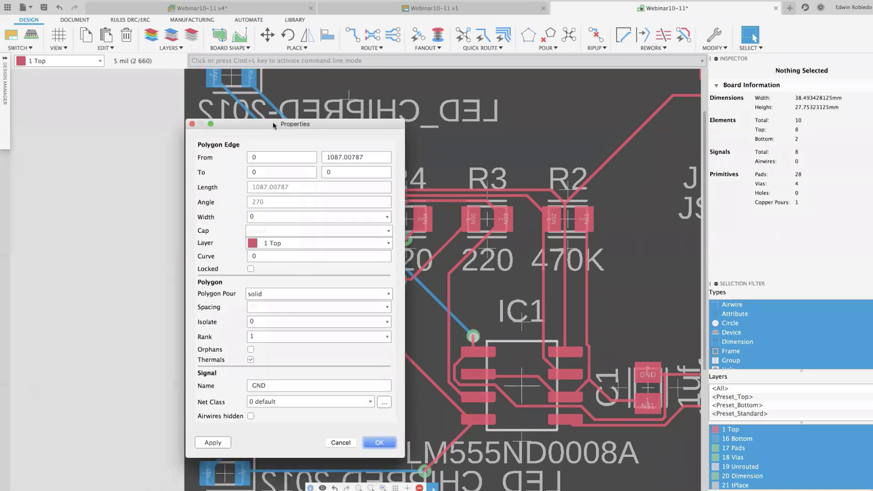
drag(269, 124, 358, 118)
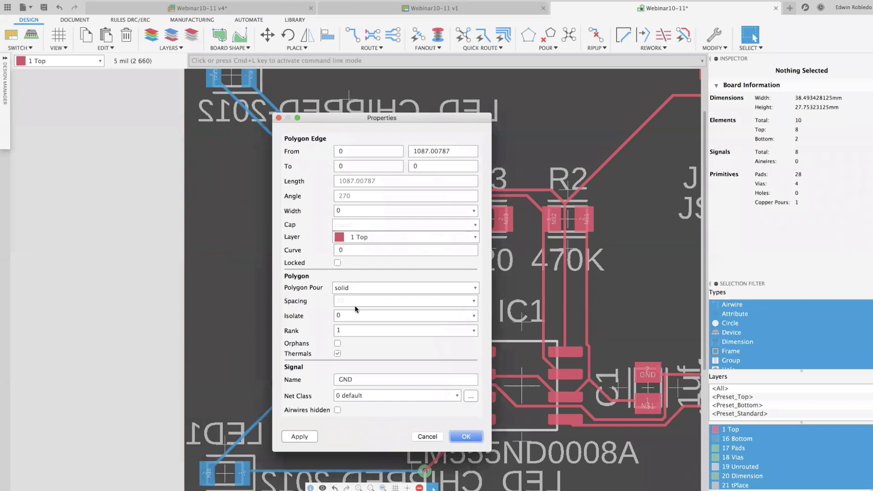
click(348, 327)
click(339, 197)
click(340, 210)
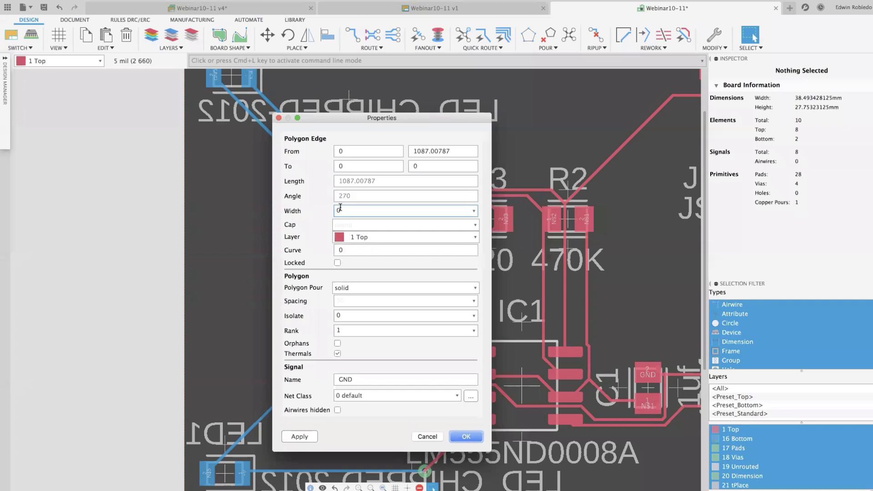
click(473, 211)
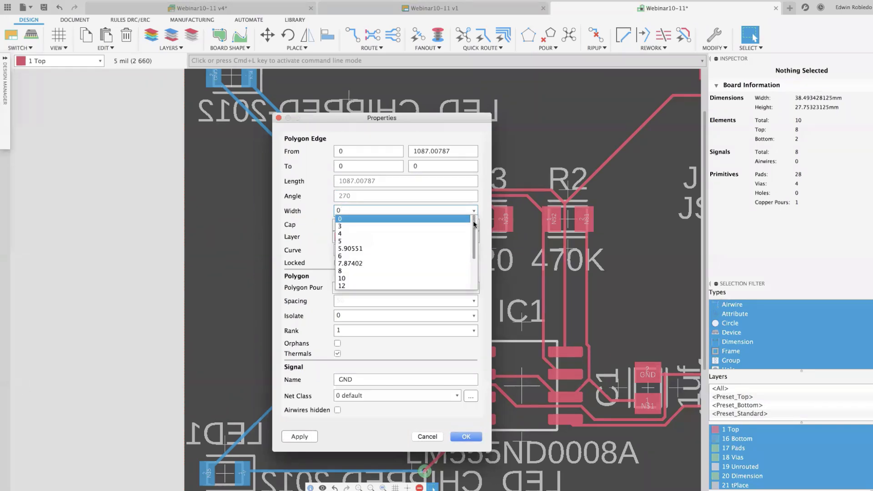
click(379, 286)
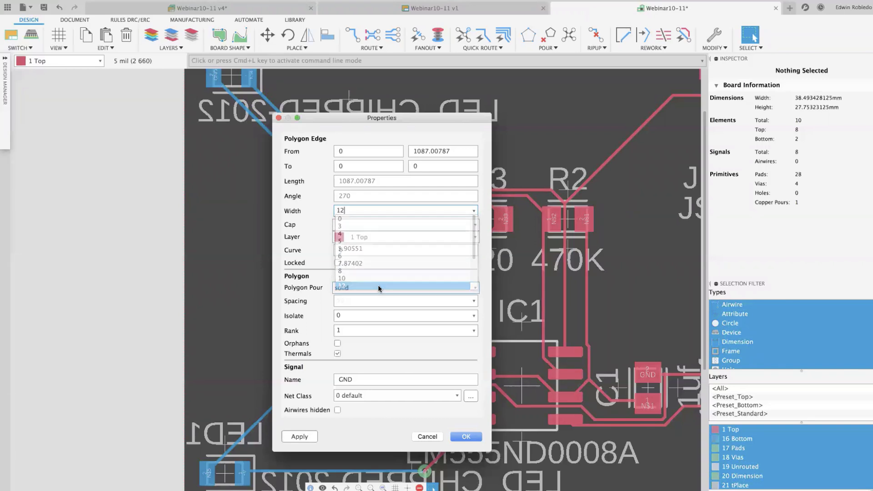
click(466, 437)
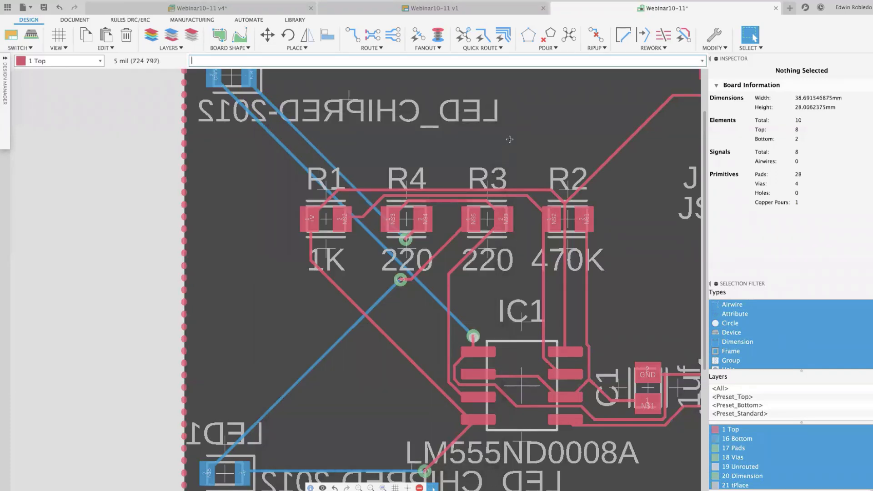
click(569, 34)
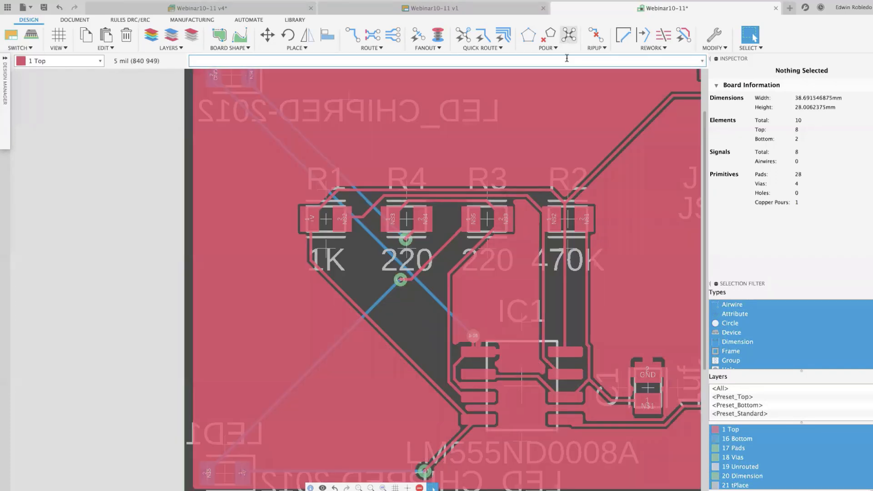
Step: Examine the thermal connections between the copper pour and the GND pads of C1, C2 and connector JP1
middle_drag(571, 214, 350, 241)
scroll(412, 320, up, 3)
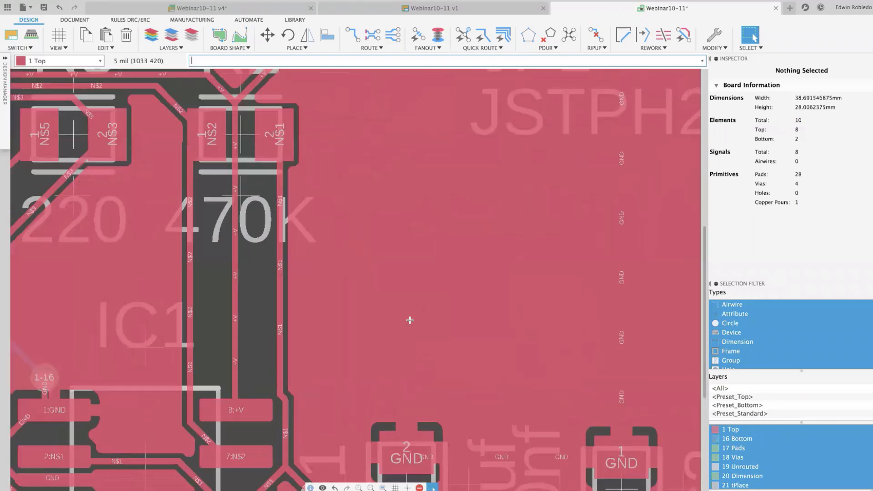
middle_drag(399, 295, 338, 50)
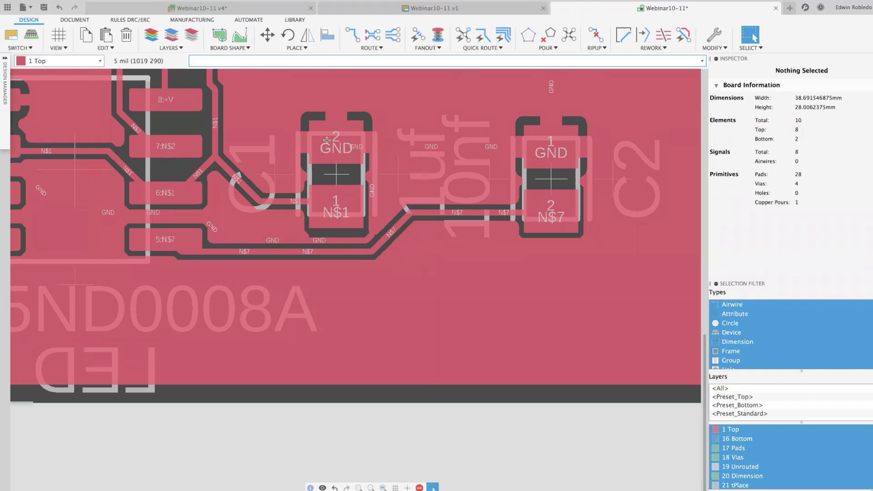
scroll(328, 140, up, 4)
middle_drag(322, 157, 279, 272)
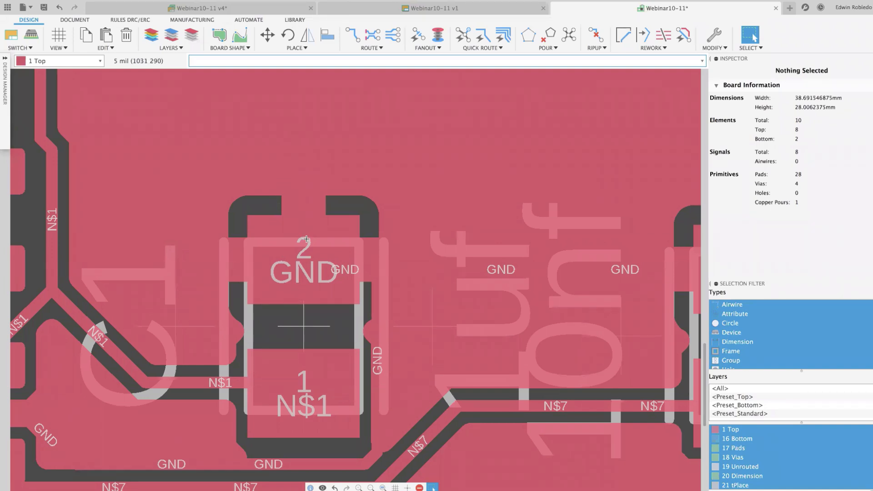
scroll(306, 239, down, 3)
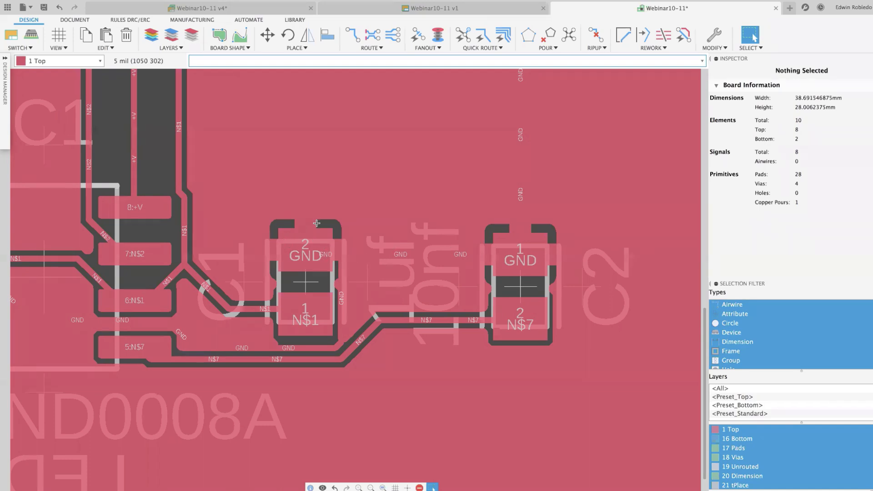
scroll(319, 249, up, 2)
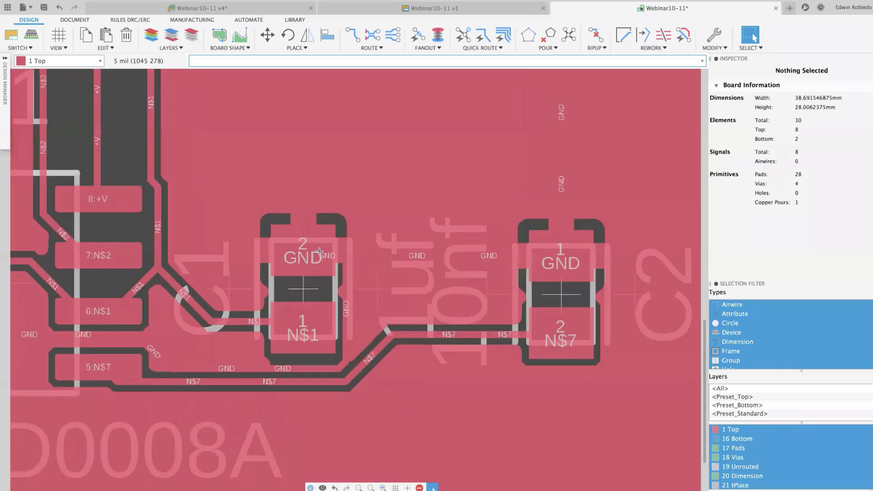
scroll(319, 251, down, 5)
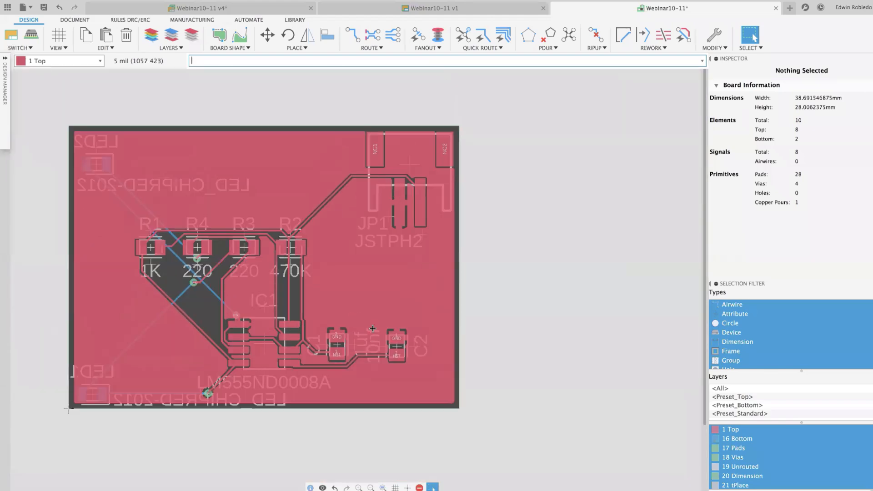
middle_drag(373, 329, 380, 334)
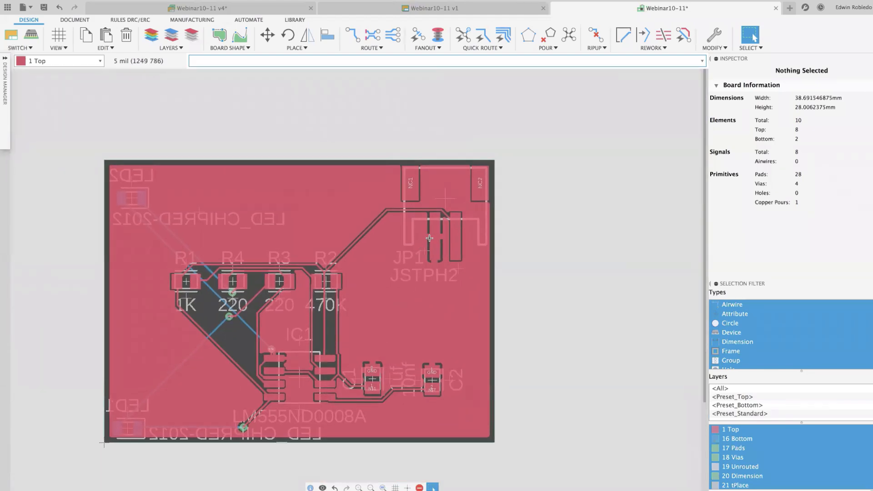
scroll(429, 237, up, 5)
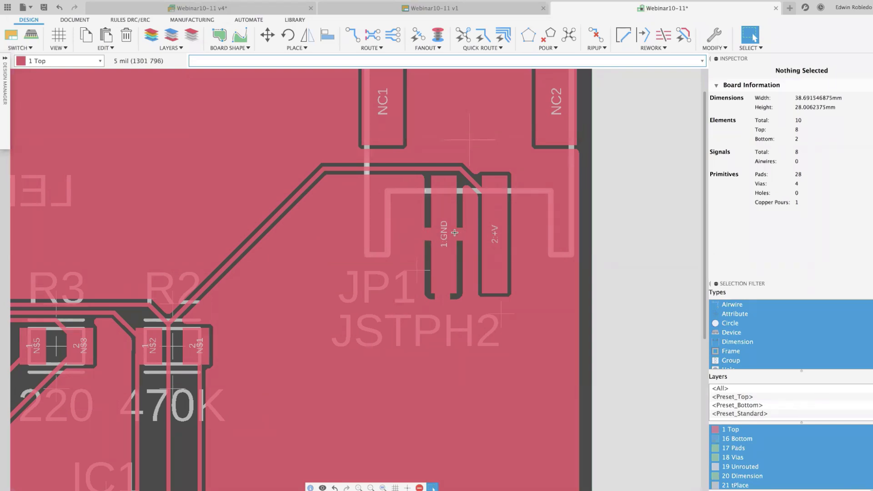
scroll(414, 245, down, 5)
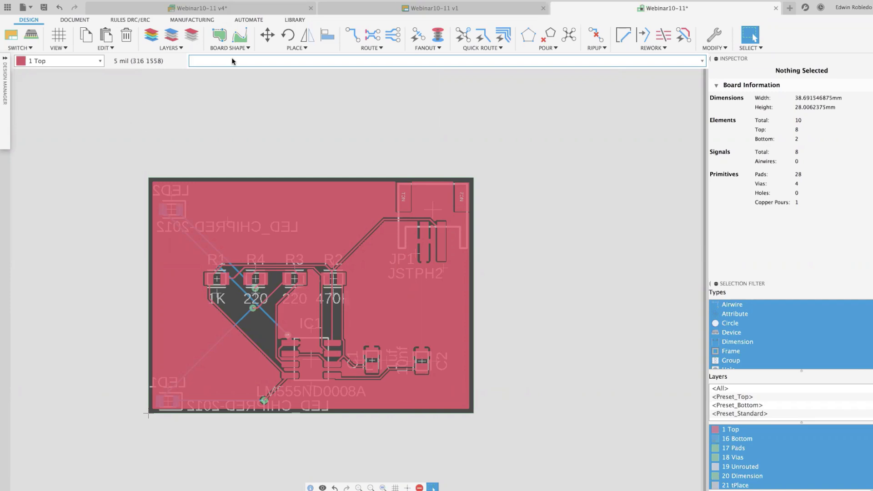
Step: Save the Webinar10-11 electronics design with the version description "pcb done"
click(211, 9)
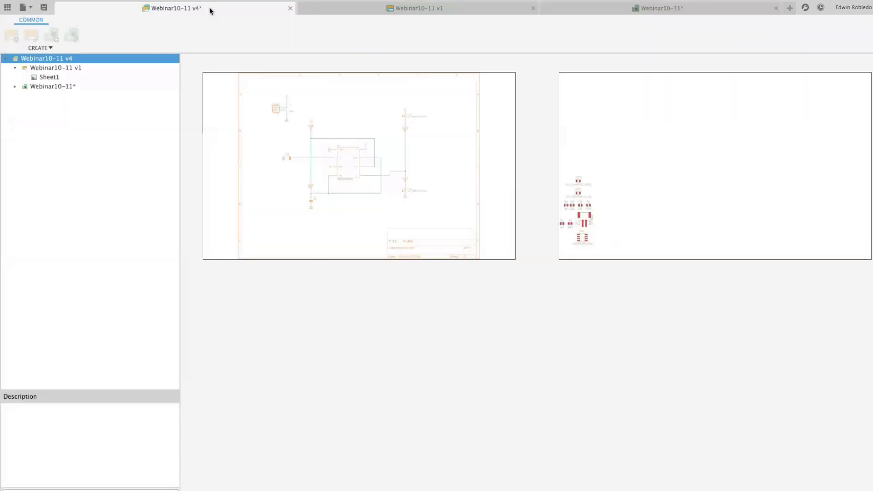
click(44, 7)
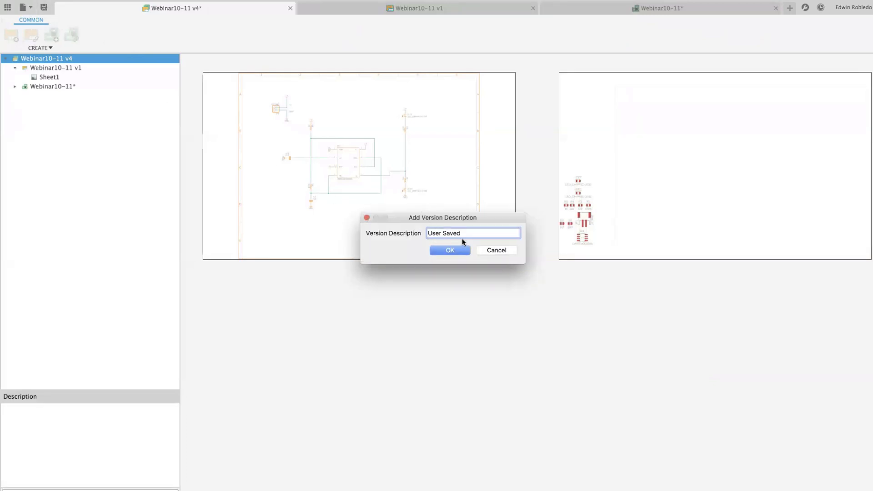
drag(464, 234, 419, 234)
text(zap)
key(BackSpace)
key(BackSpace)
text(pcb done)
click(440, 250)
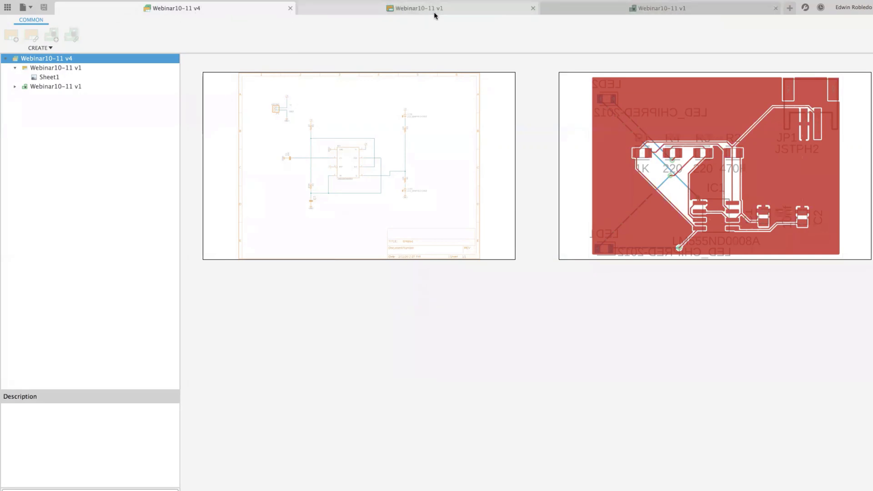
Step: Run a design rule check on the board layout using the default design rules
click(655, 11)
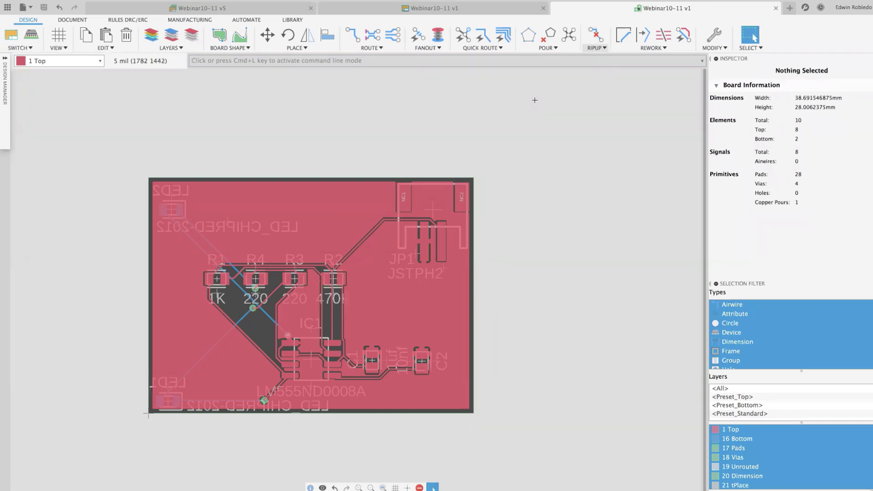
click(127, 20)
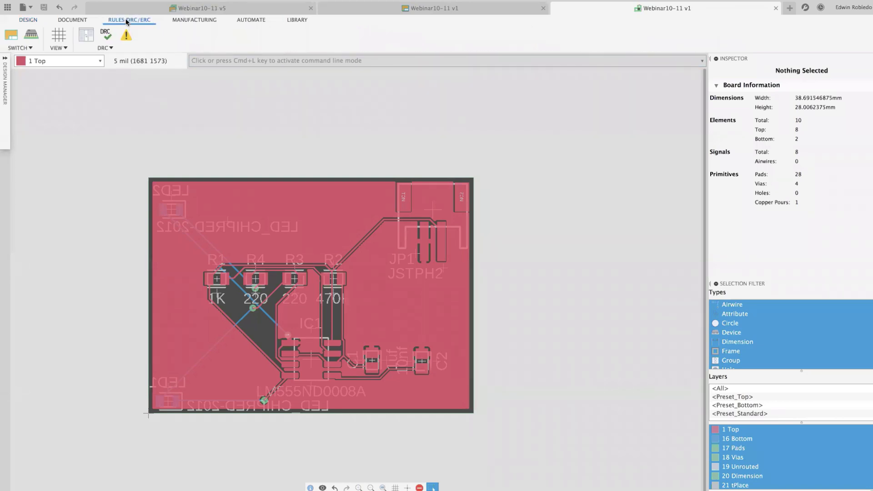
click(106, 34)
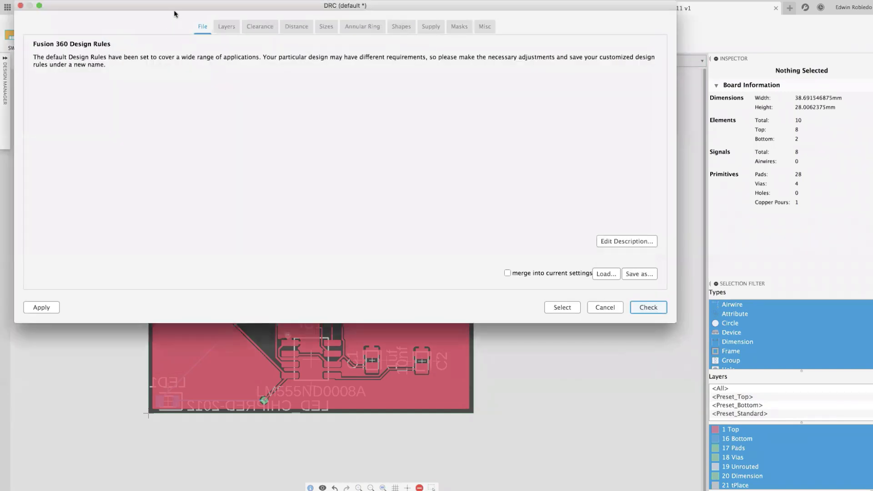
drag(178, 7, 202, 70)
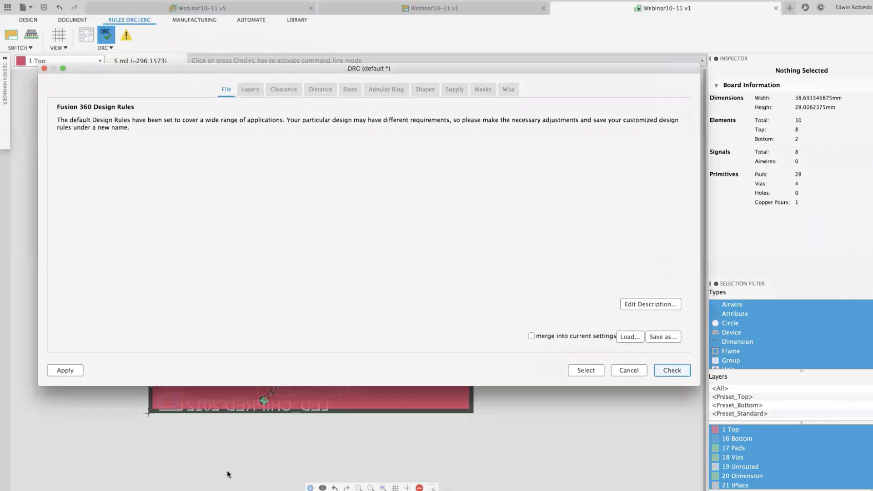
click(74, 363)
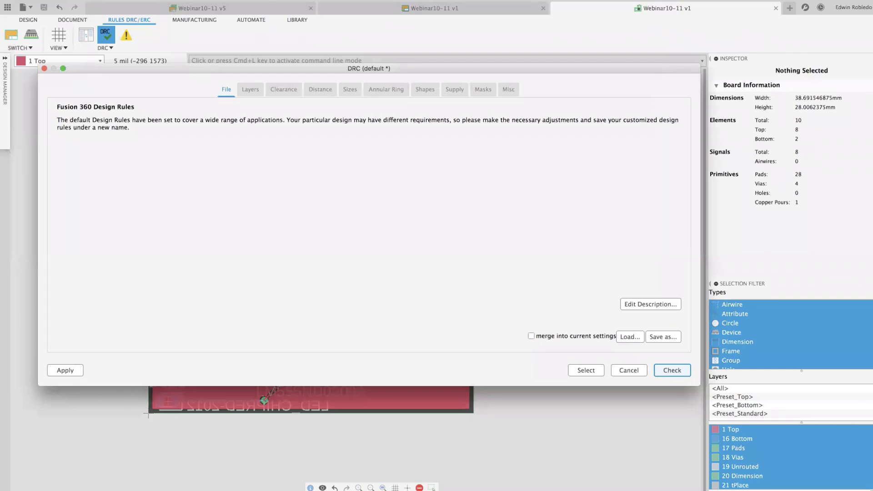
click(672, 371)
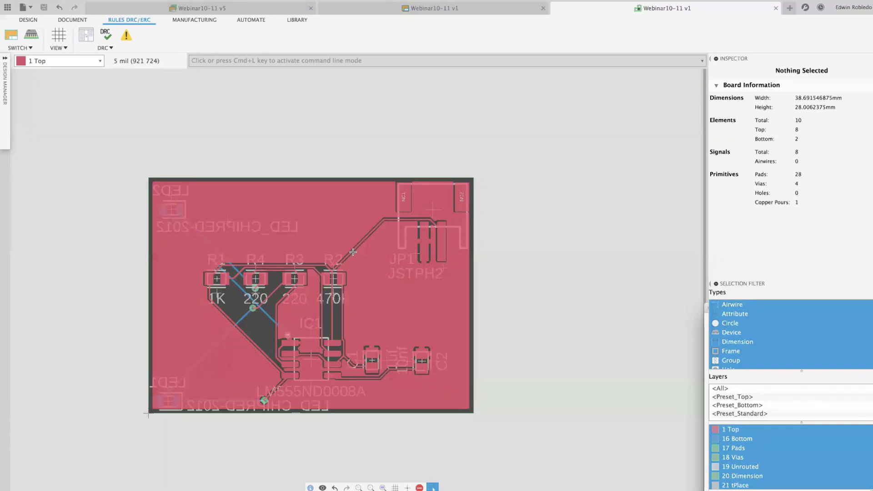
click(383, 488)
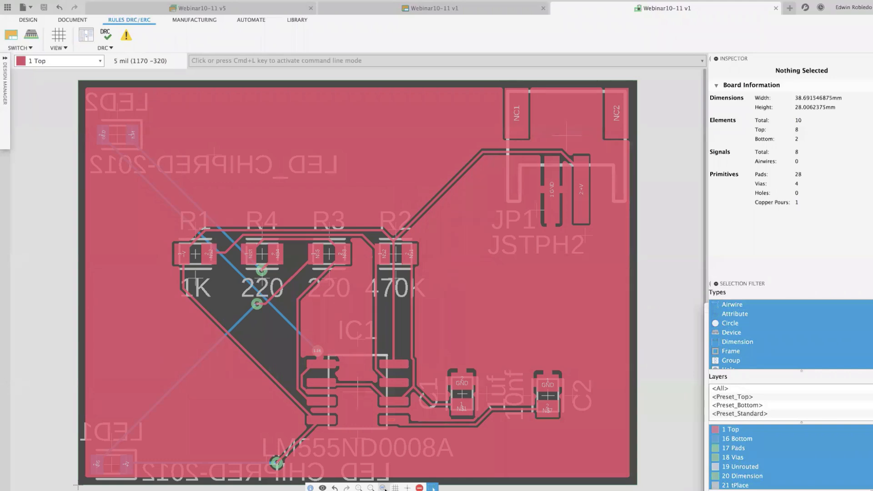
Step: Open an enlarged manufacturing preview of the board and examine its top and bottom sides
click(191, 21)
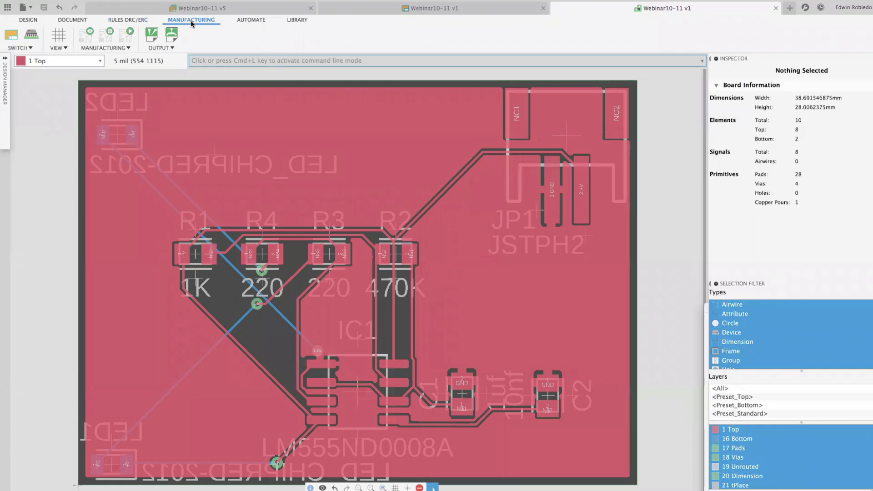
click(84, 39)
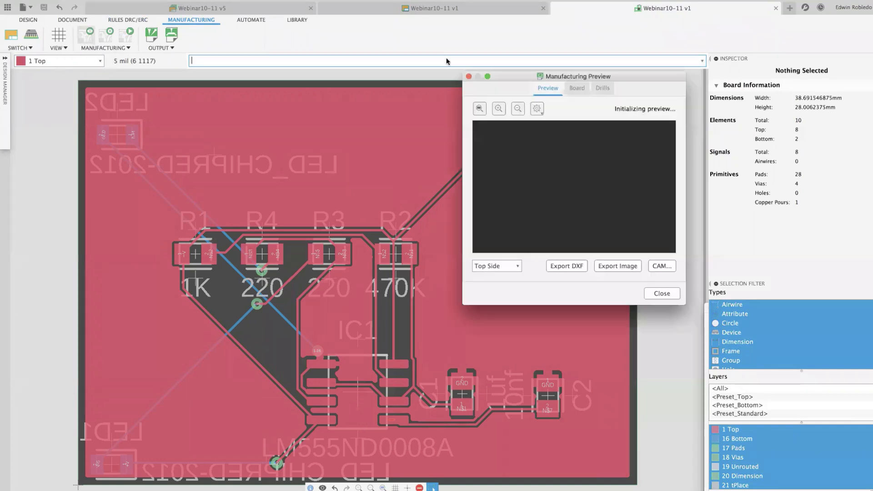
drag(527, 76, 471, 54)
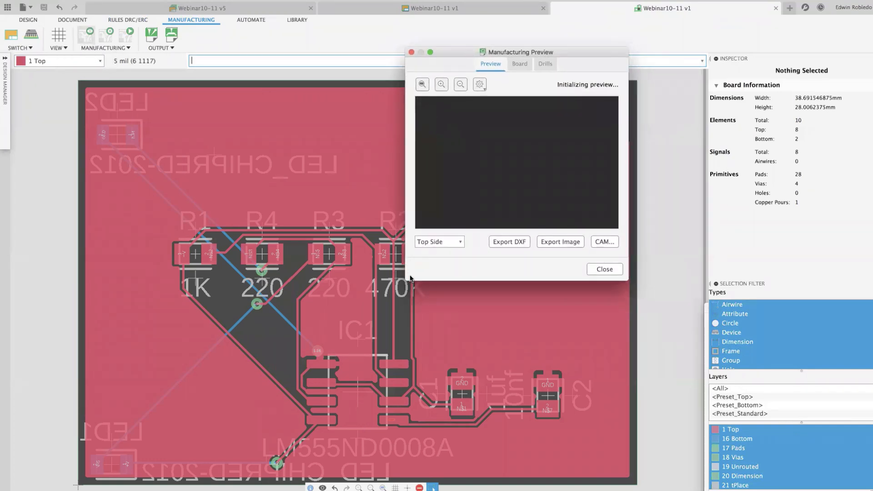
drag(407, 281, 176, 408)
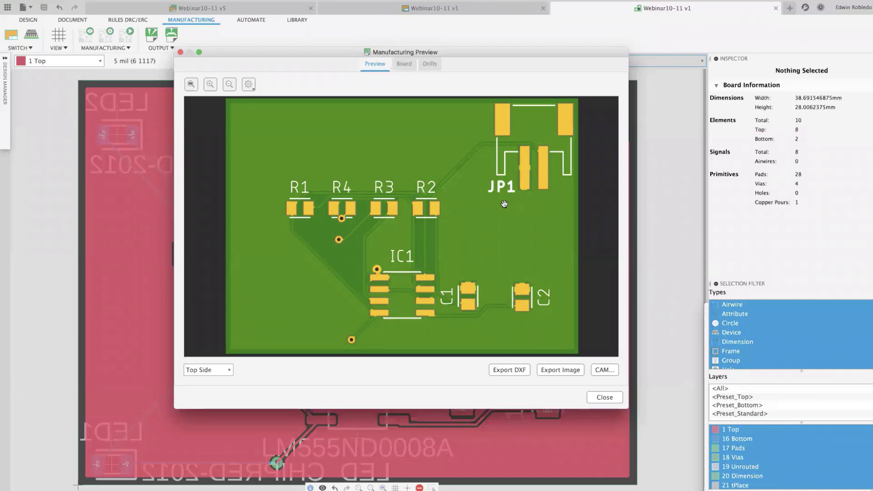
click(228, 371)
click(217, 384)
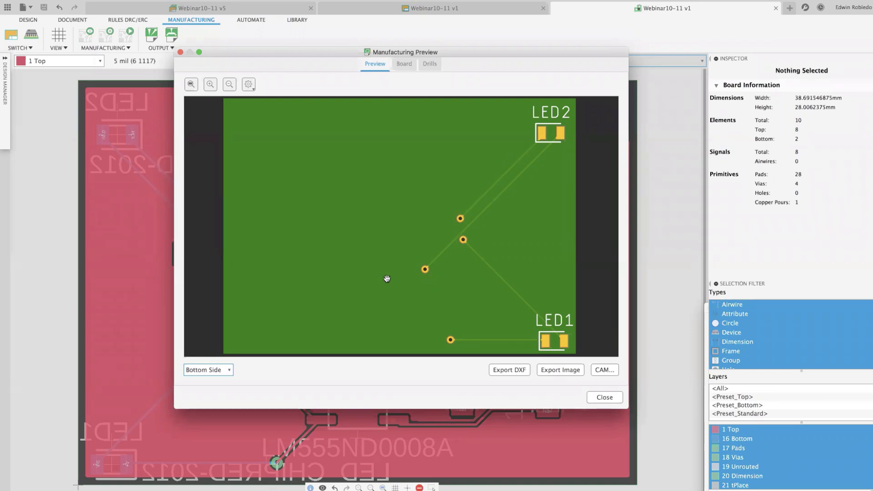
click(218, 370)
click(216, 364)
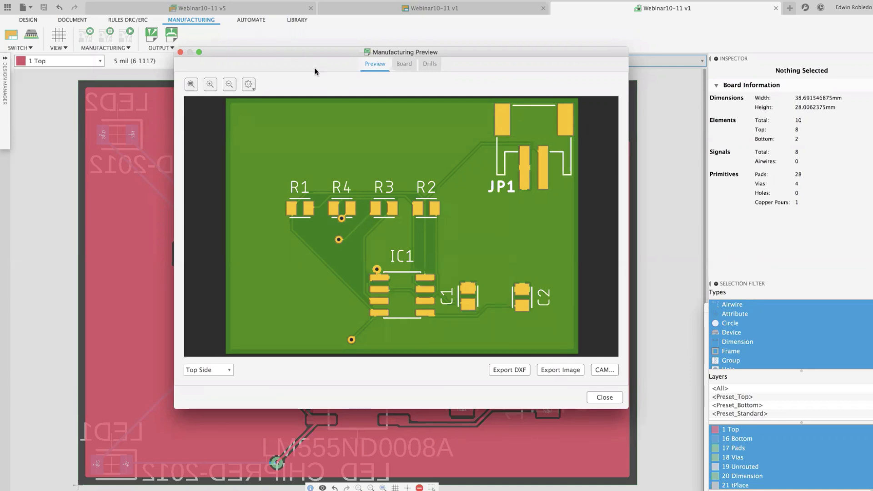
drag(343, 53, 284, 54)
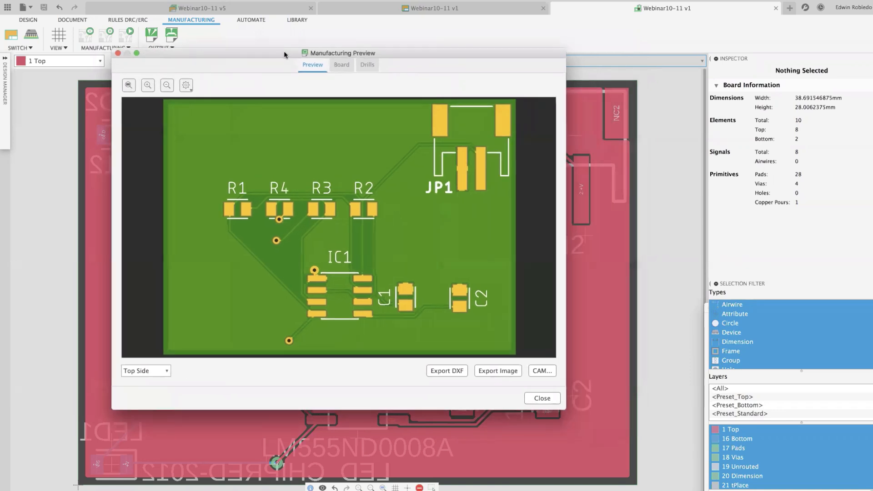
Step: Review the board's routing, pads, components and stackup properties in the manufacturing preview
click(342, 65)
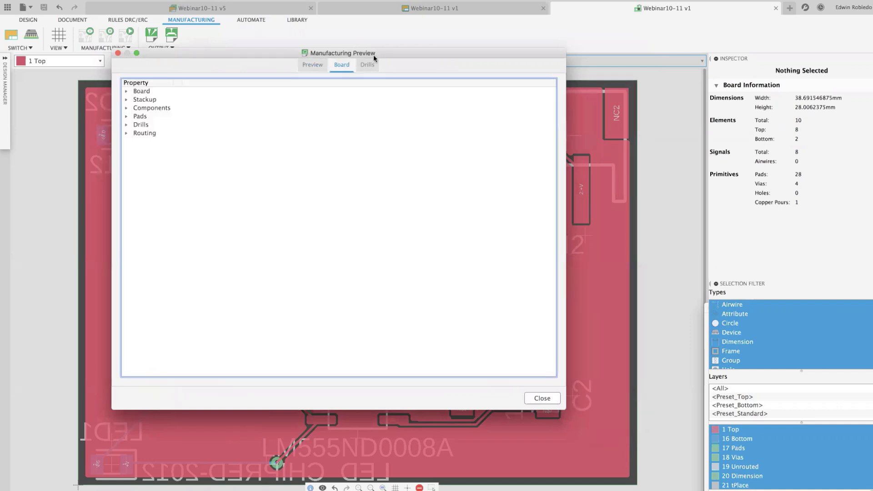
click(124, 136)
click(126, 134)
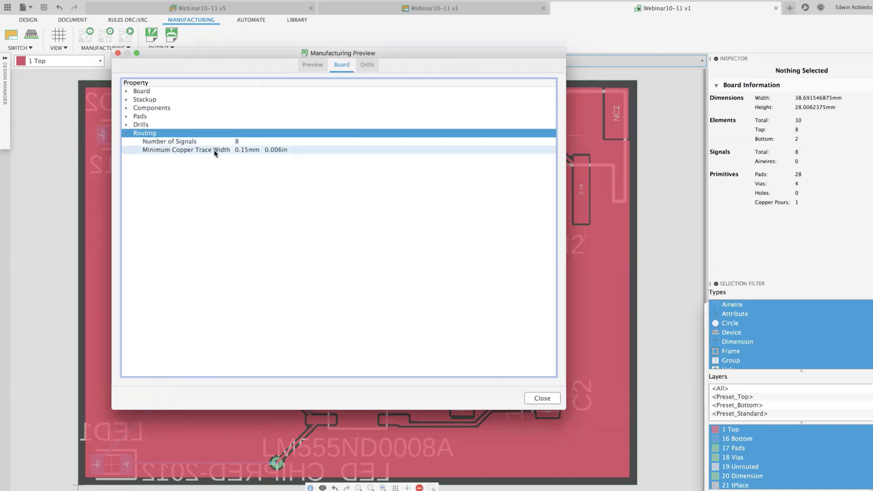
click(126, 117)
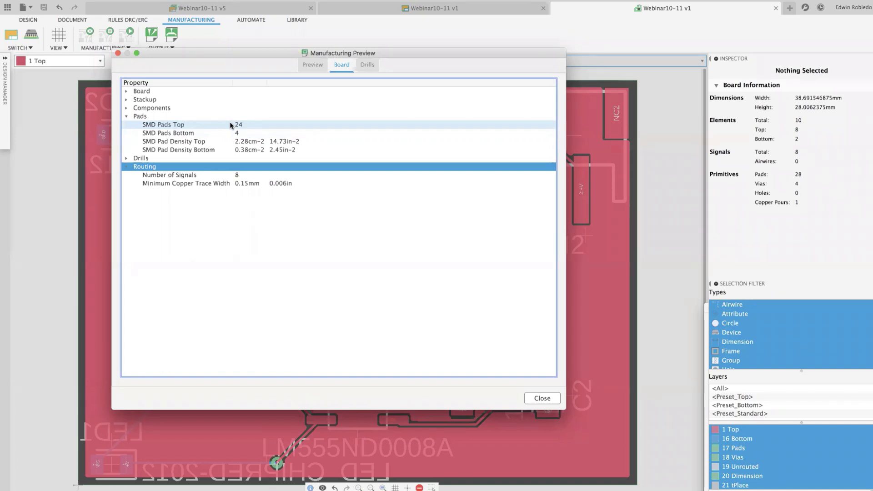
click(126, 109)
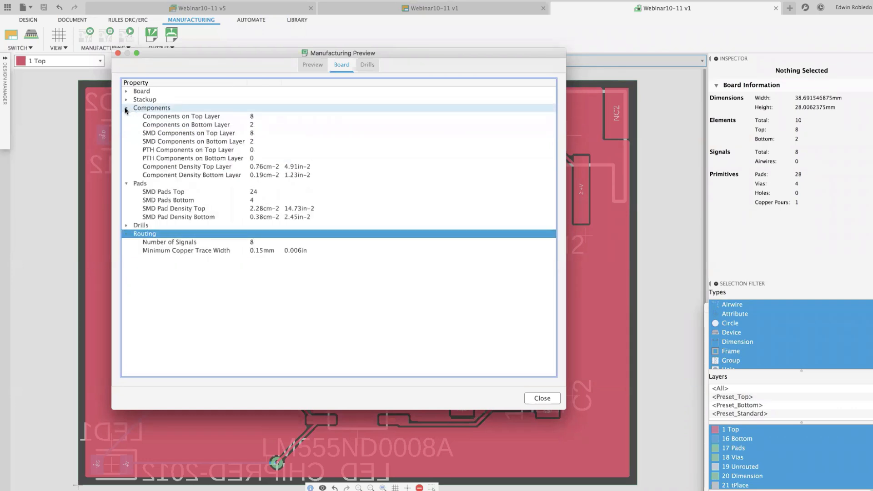
click(154, 117)
click(189, 125)
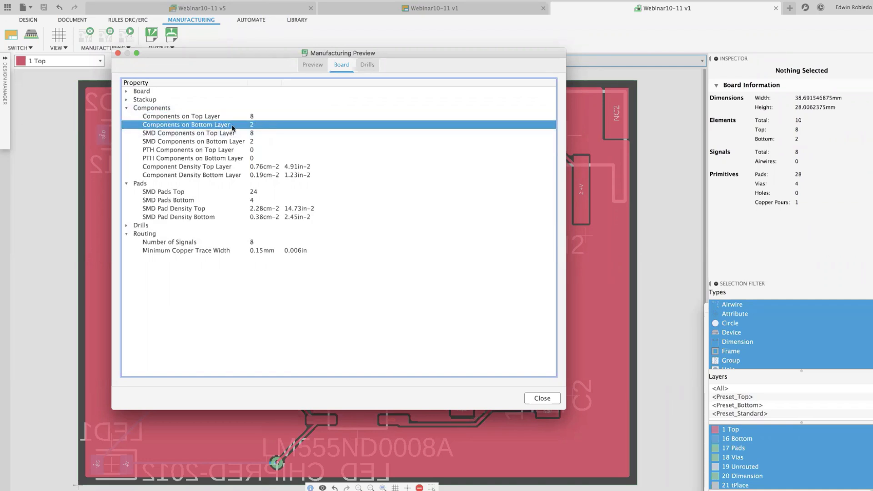
click(127, 99)
click(158, 109)
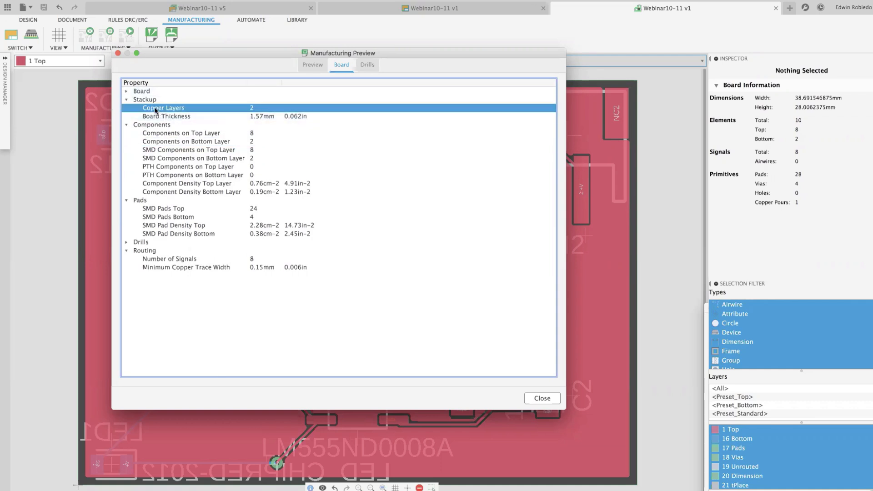
Step: Check the board's drill list in the manufacturing preview and close the preview
click(367, 64)
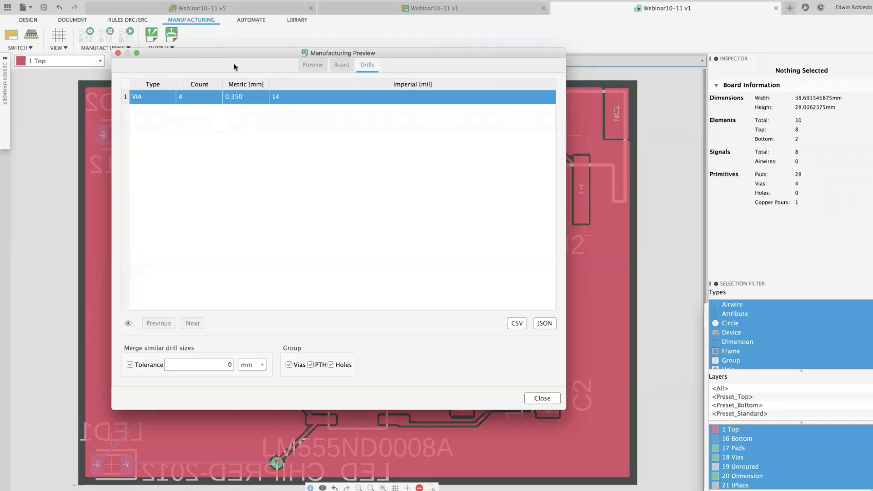
drag(243, 53, 338, 97)
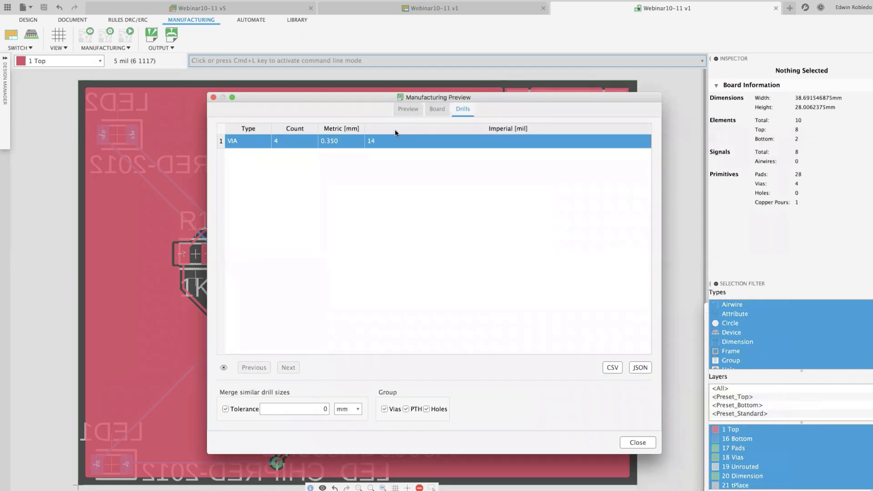
click(213, 97)
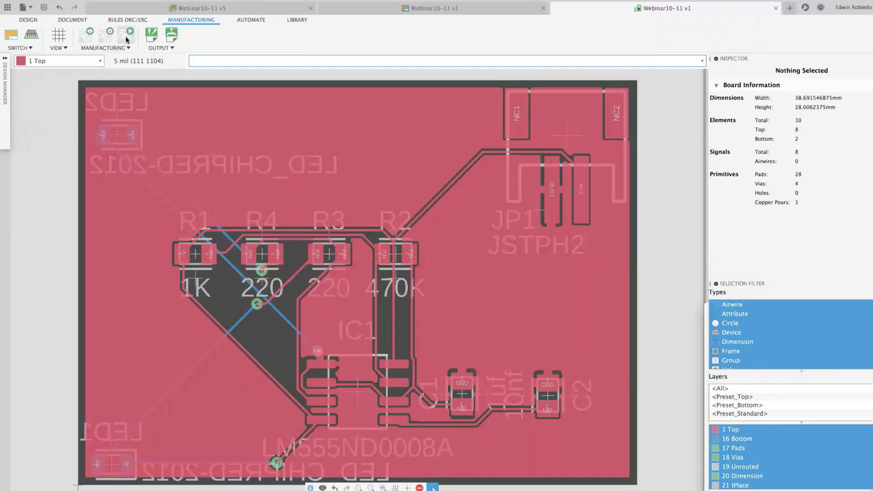
Step: Start the one-click manufacturing export and widen the CAM export file list to show the full file names
click(127, 40)
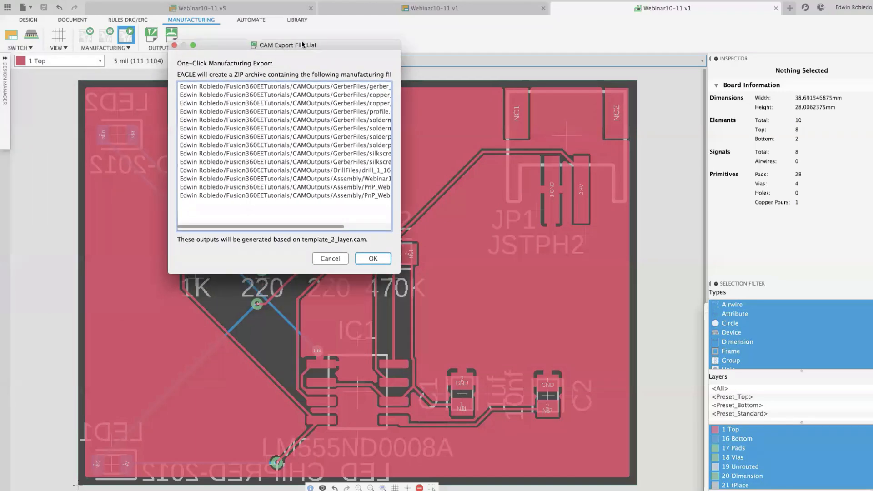
click(166, 38)
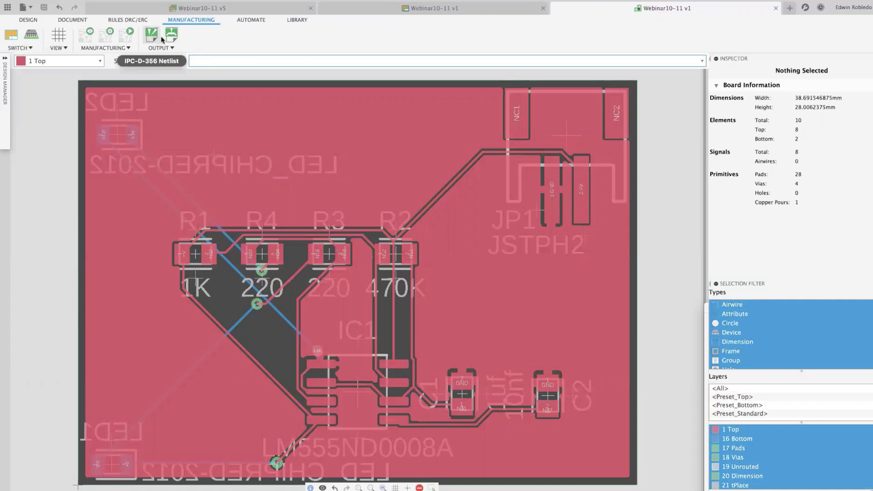
click(126, 37)
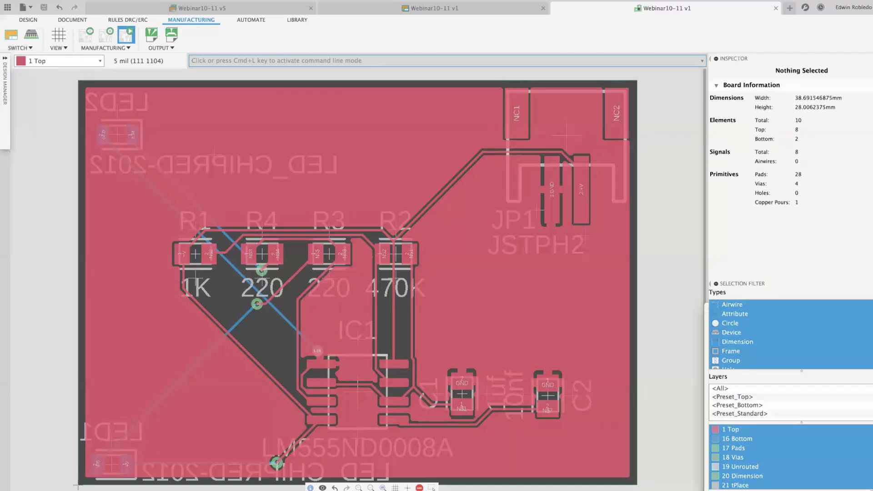
drag(1, 111, 459, 25)
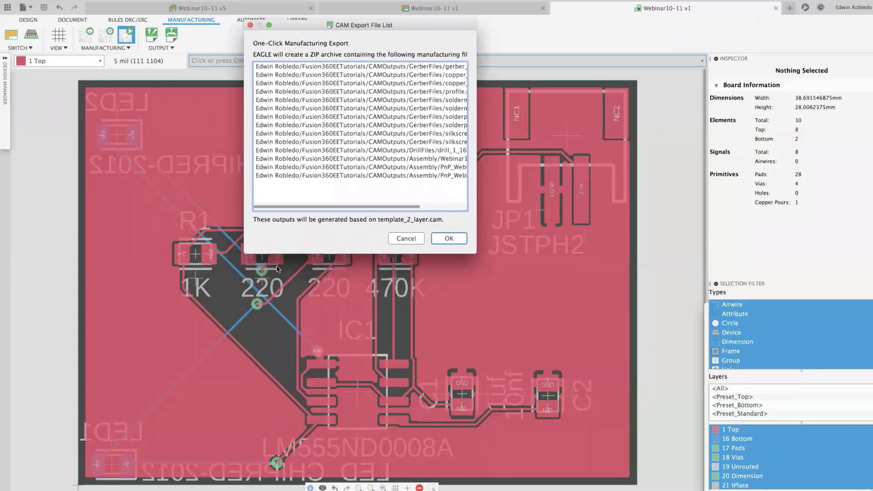
mouse_move(260, 312)
mouse_down()
mouse_move(404, 250)
mouse_move(407, 227)
mouse_move(346, 226)
mouse_move(452, 228)
mouse_move(347, 223)
mouse_move(446, 230)
mouse_up()
click(446, 234)
mouse_move(121, 96)
mouse_down()
mouse_move(250, 83)
mouse_move(258, 175)
mouse_move(274, 82)
mouse_up()
drag(476, 253, 645, 260)
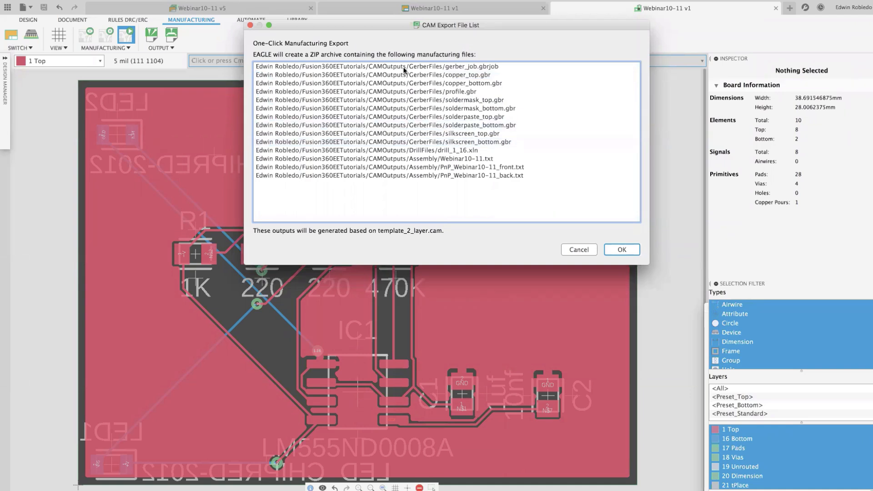
drag(351, 24, 331, 38)
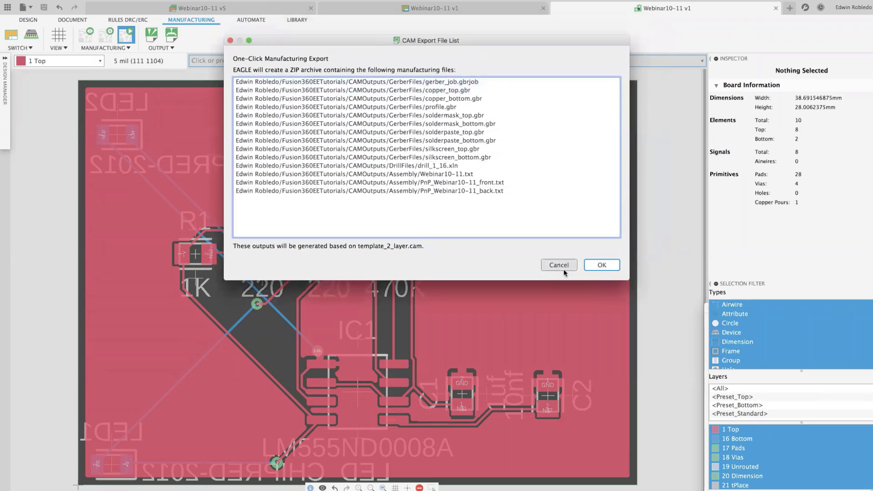
Step: Export the CAM files as the archive Webinar10-11_2020-02-13.zip in the electronics cam folder
click(604, 268)
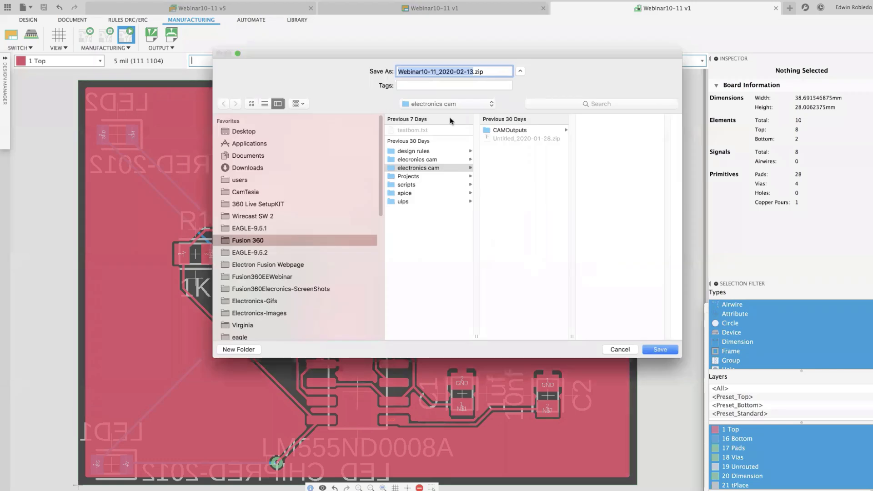
drag(529, 55, 419, 35)
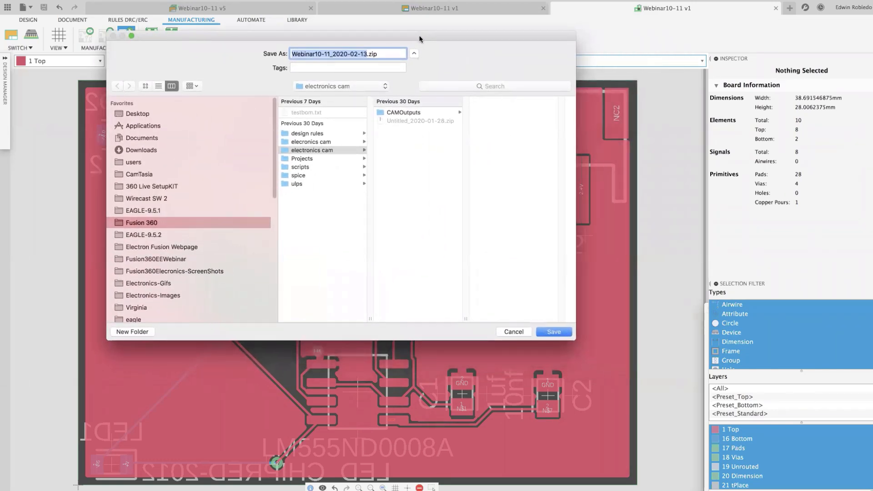
click(553, 332)
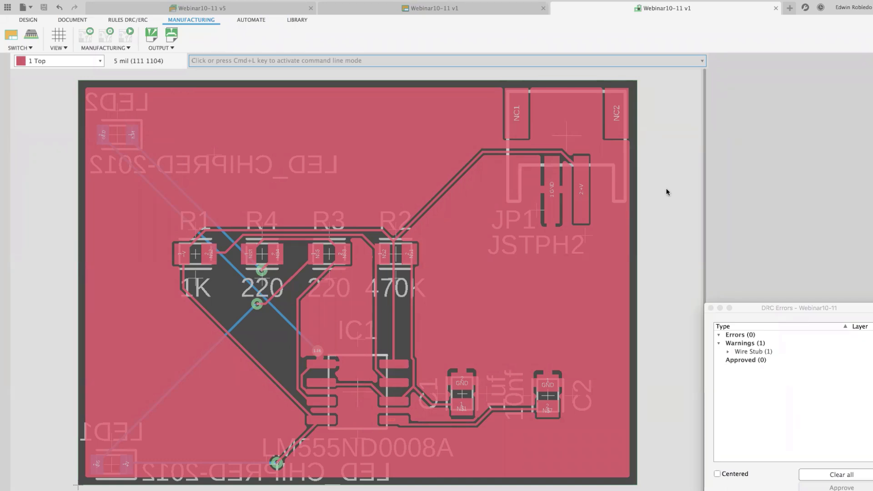
click(128, 37)
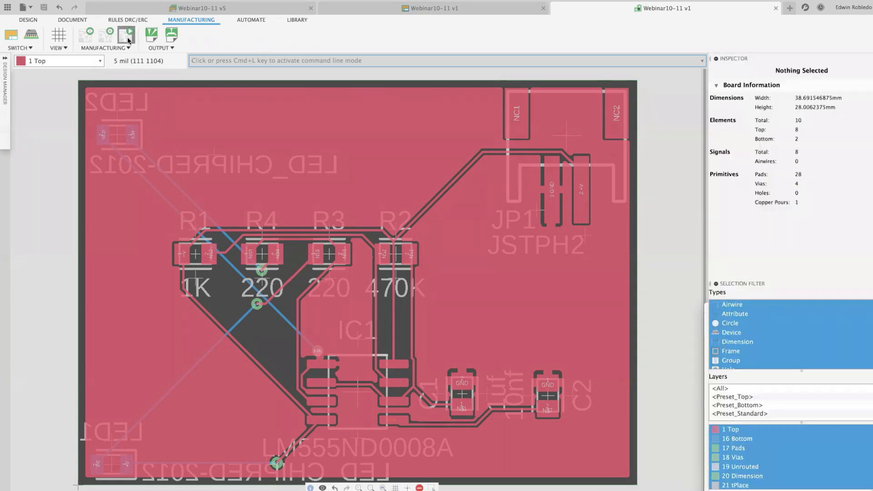
drag(416, 141, 365, 84)
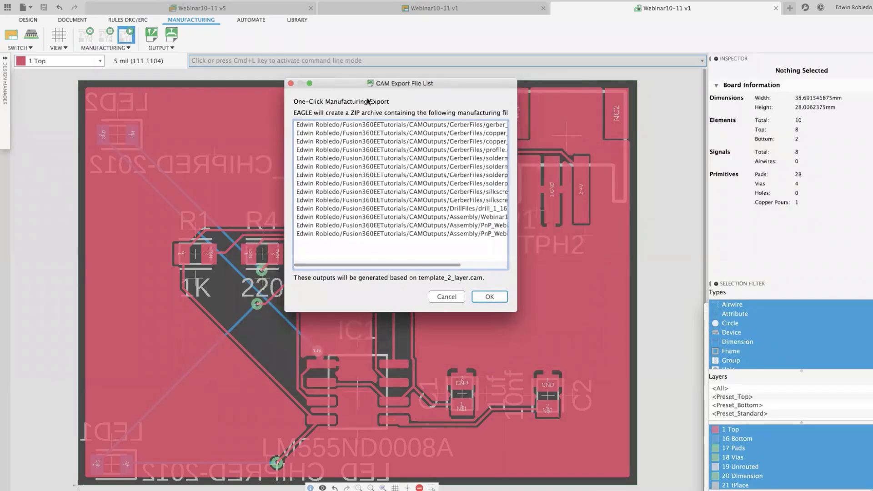
click(291, 83)
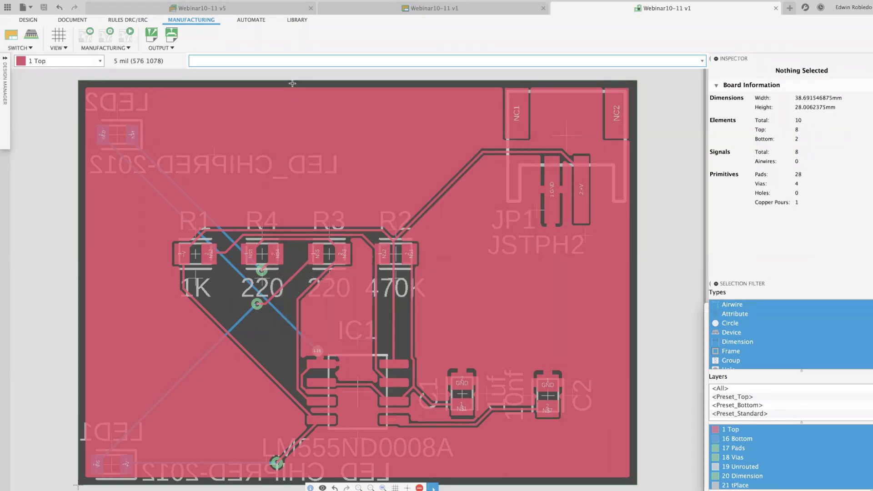
Step: Open the CAM Processor and review the Gerber outputs for the copper, profile, soldermask, top solderpaste and silkscreen layers
click(105, 35)
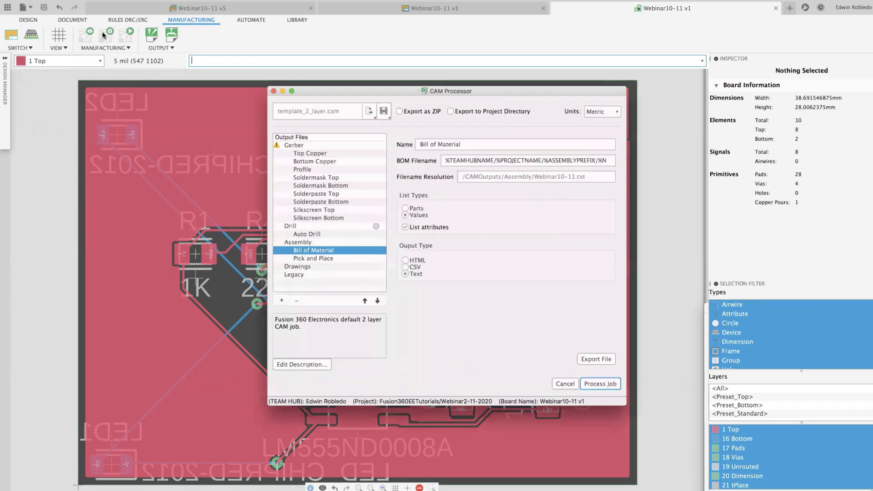
drag(370, 84, 237, 42)
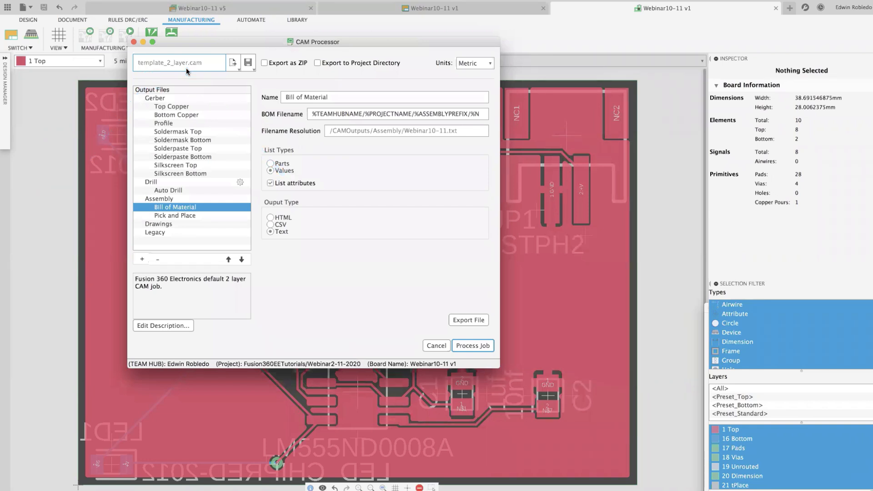
click(172, 107)
click(191, 117)
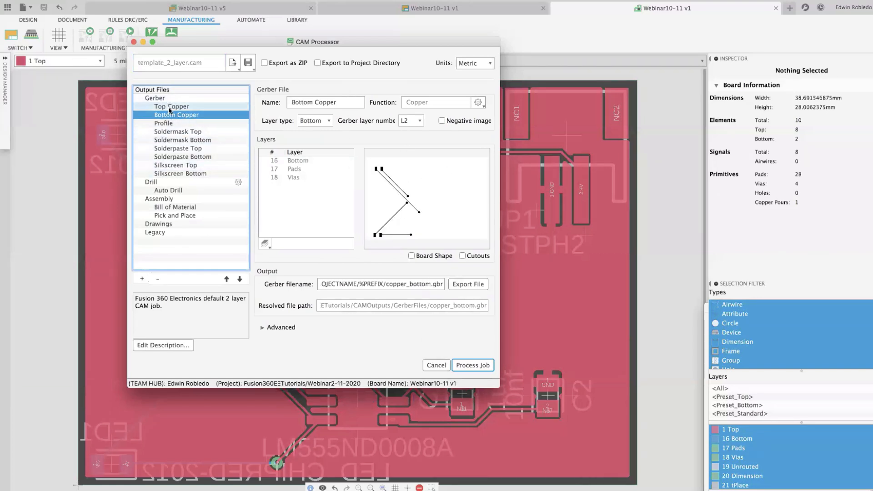
click(164, 123)
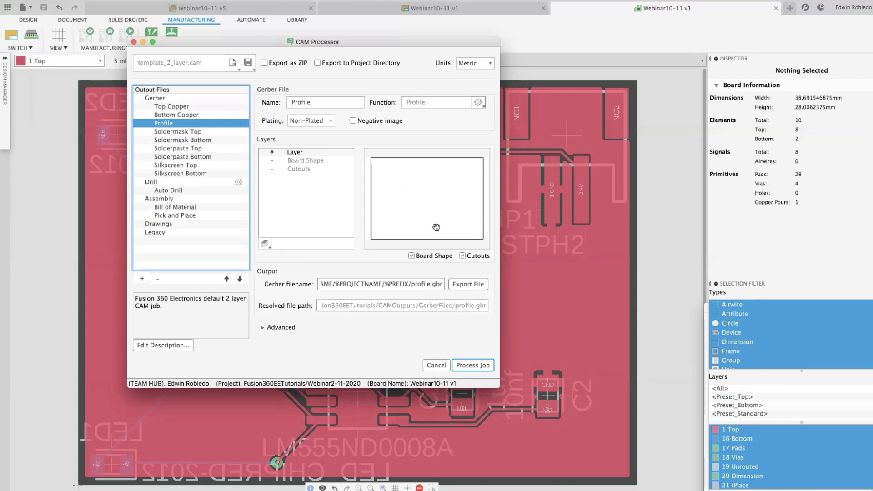
click(191, 132)
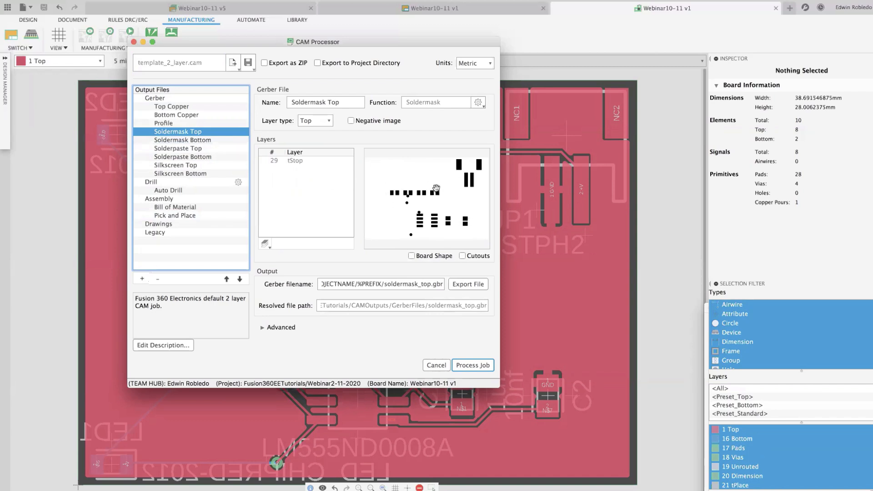
click(190, 138)
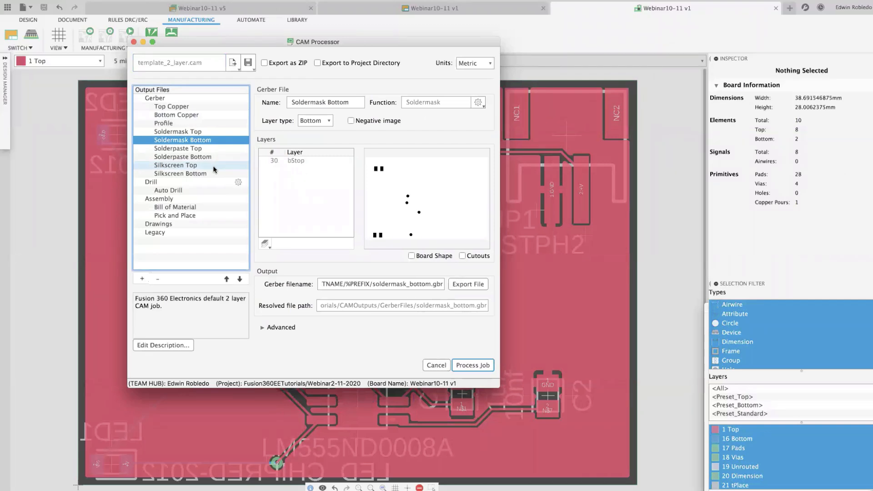
click(177, 148)
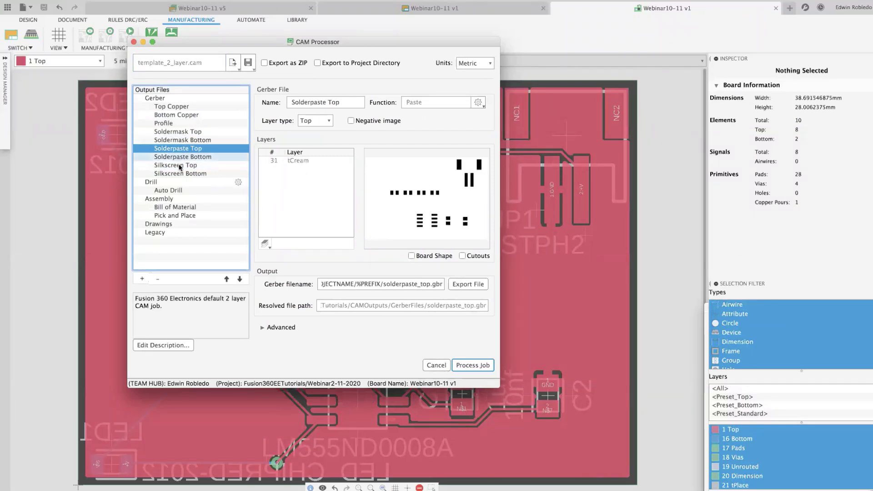
click(180, 168)
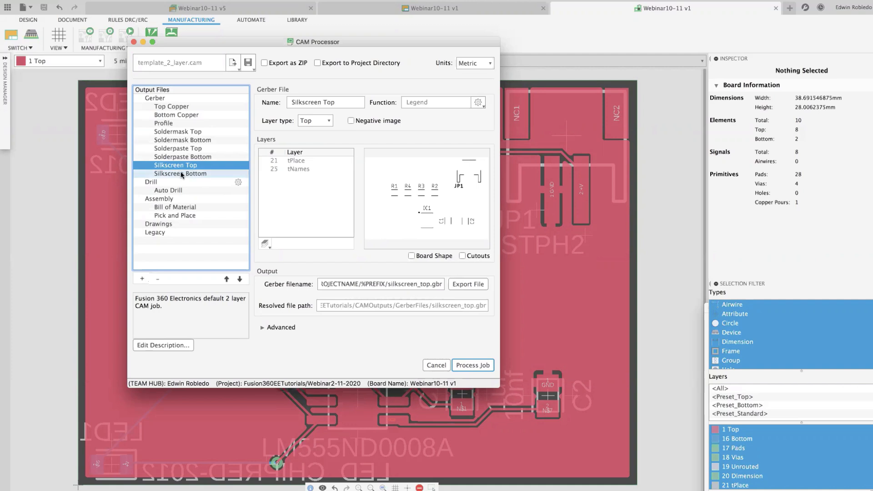
click(181, 175)
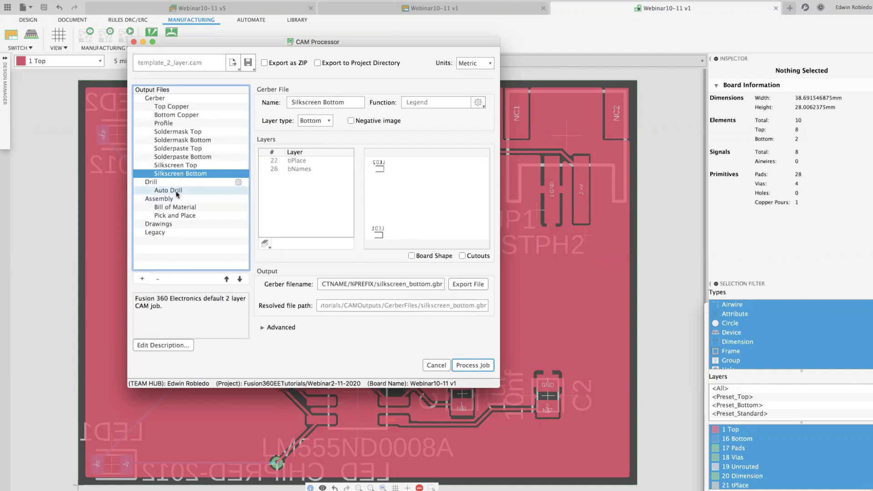
Step: Review the Auto Drill, Bill of Material and Pick and Place output settings of the CAM job
click(176, 191)
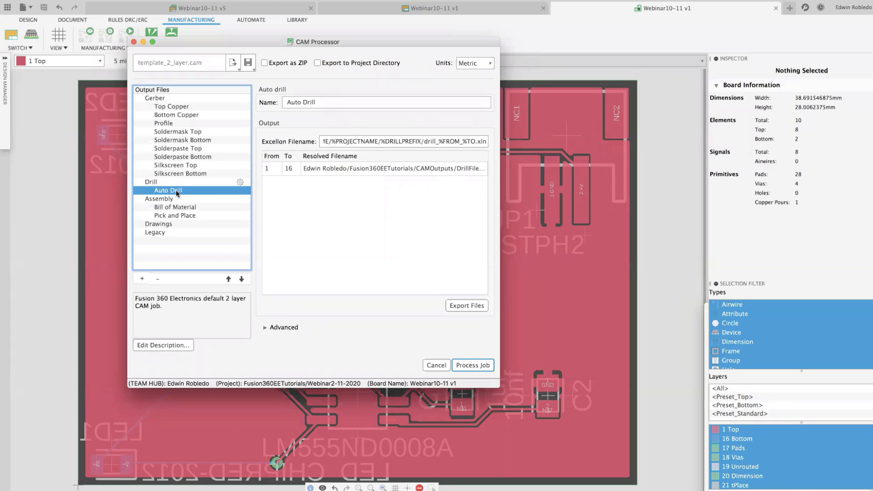
click(175, 207)
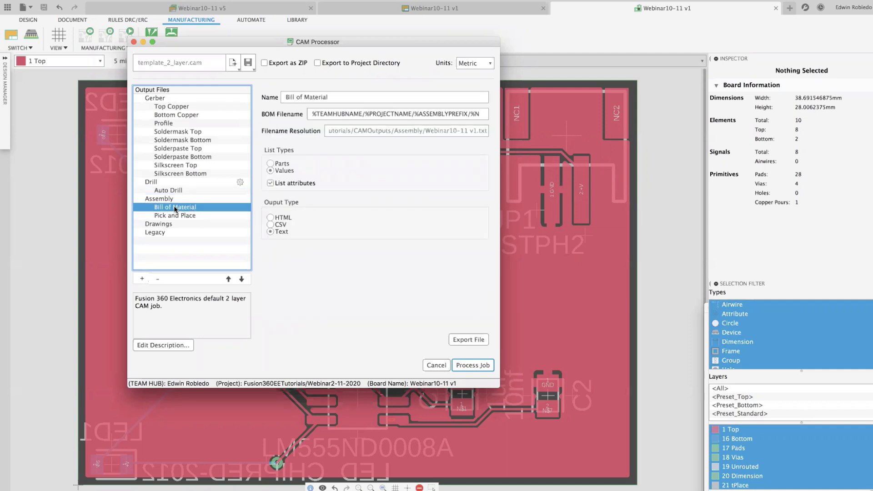
click(174, 215)
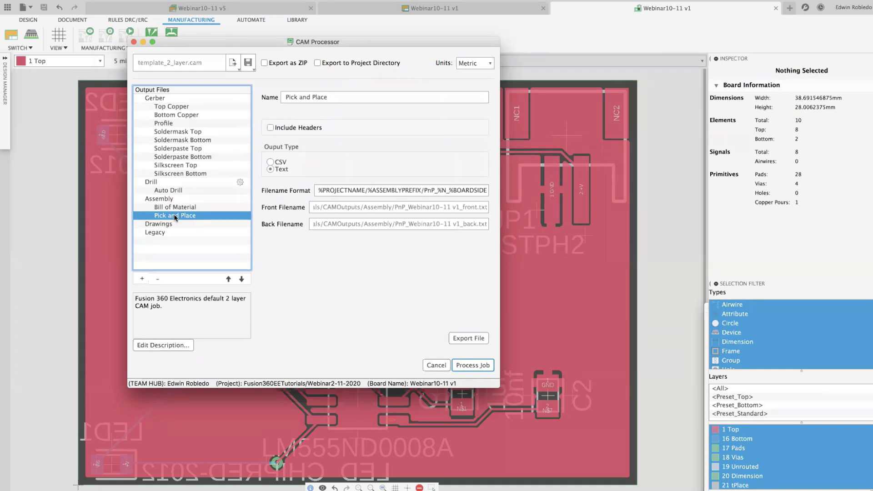
Step: Process the template_2_layer.cam job into the electronics cam folder and dismiss the completion message
click(469, 364)
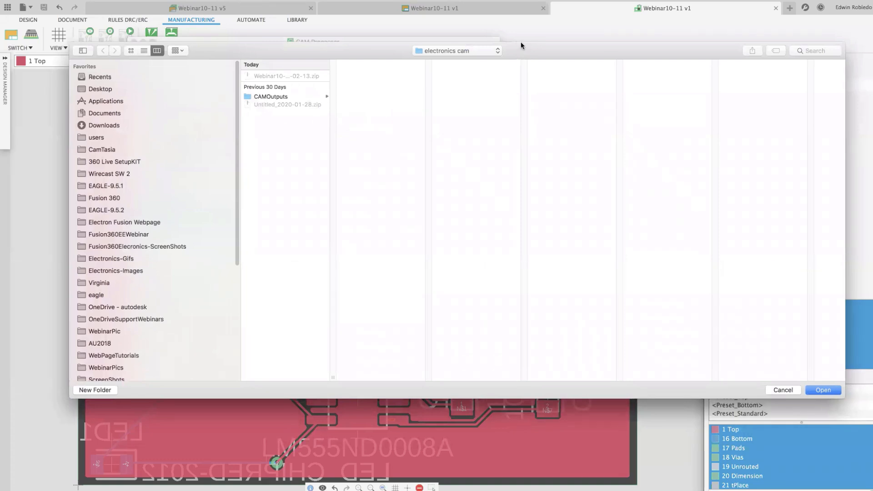
click(486, 50)
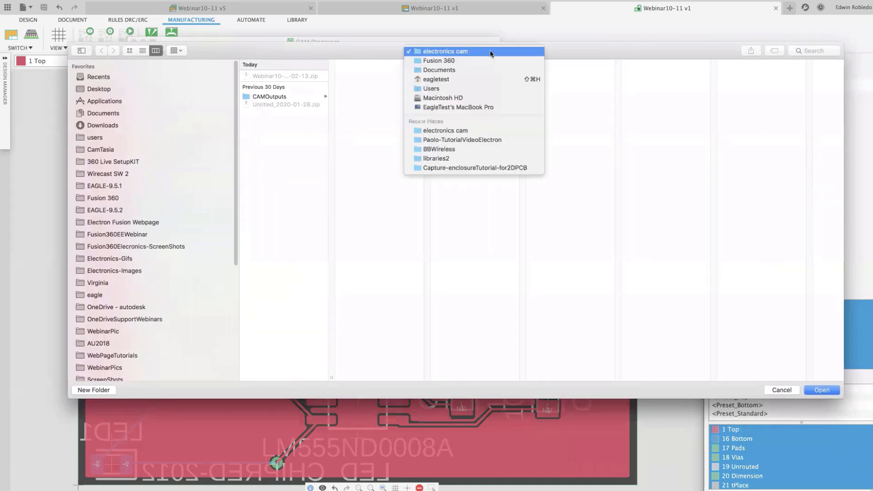
click(459, 52)
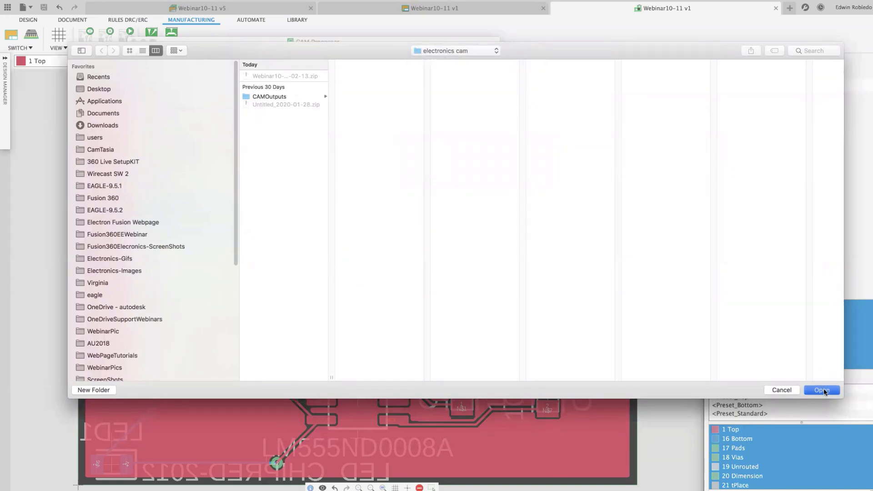
click(822, 390)
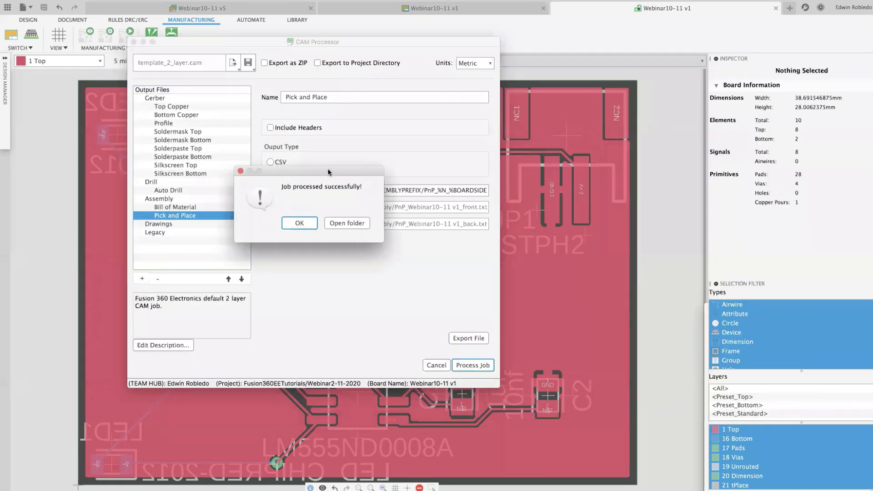
click(313, 203)
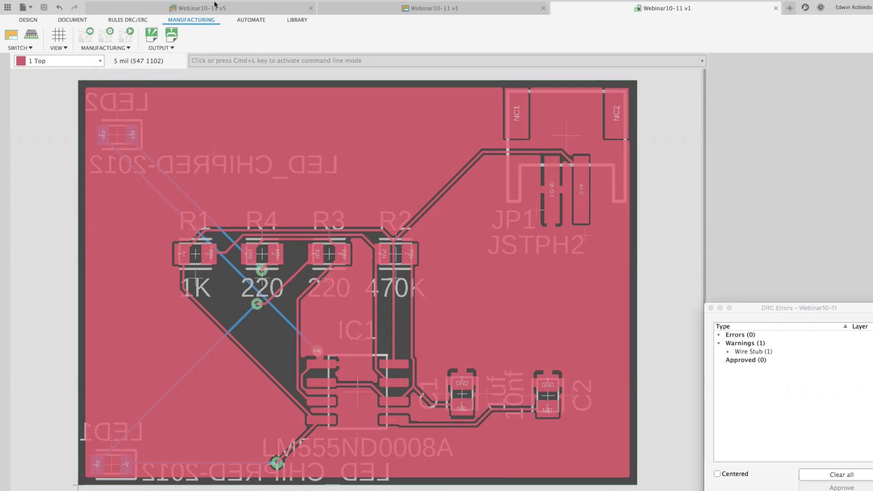
Step: Close the CAM Processor, leave full-screen mode and switch to the Finder window of the electronics cam folder
click(76, 4)
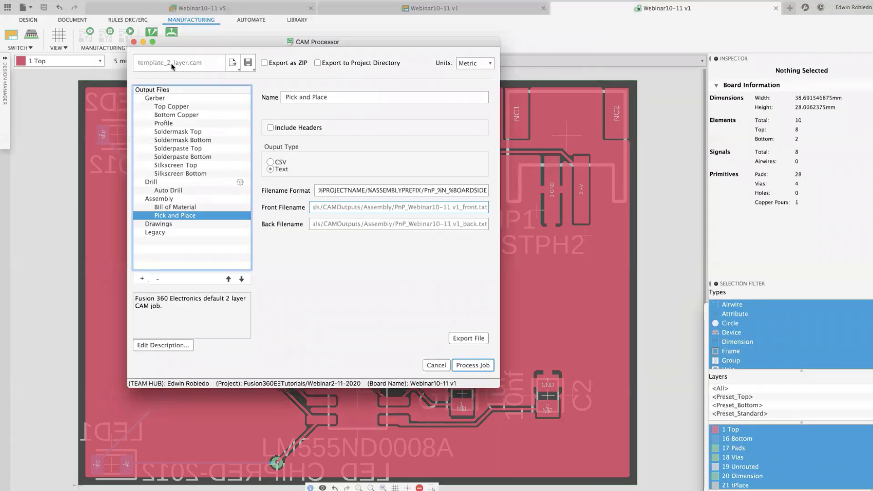
click(134, 42)
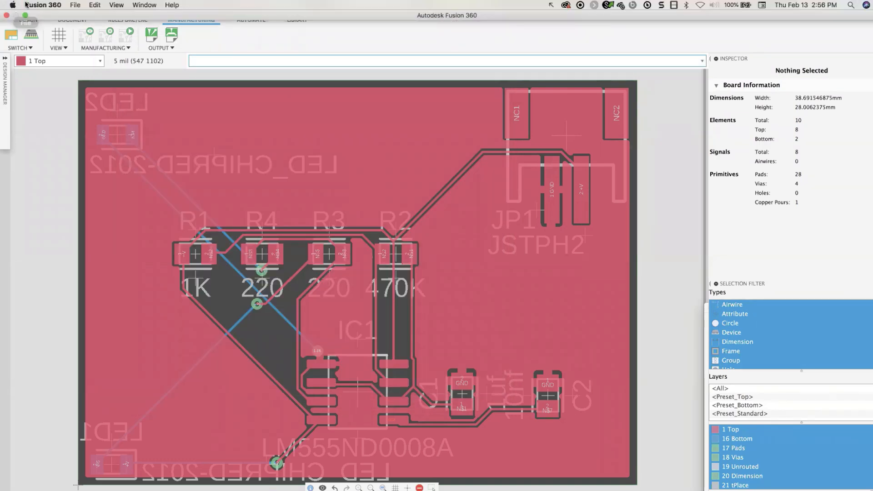
click(25, 16)
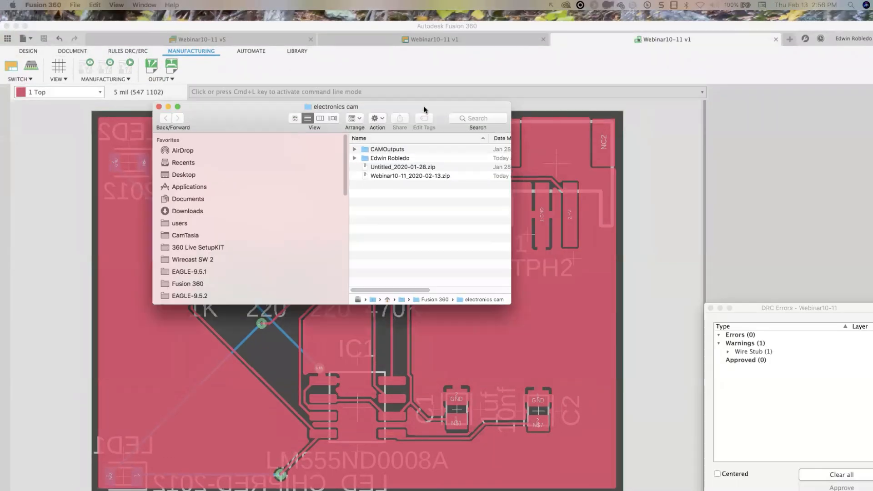
click(424, 106)
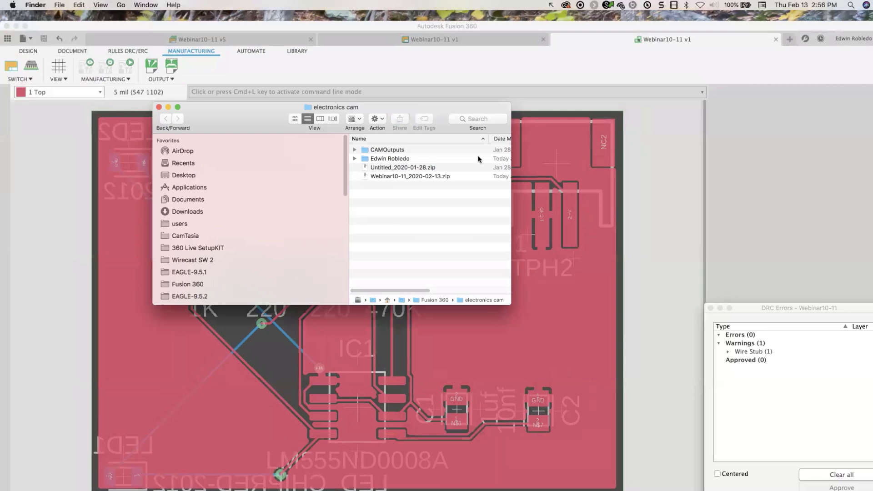